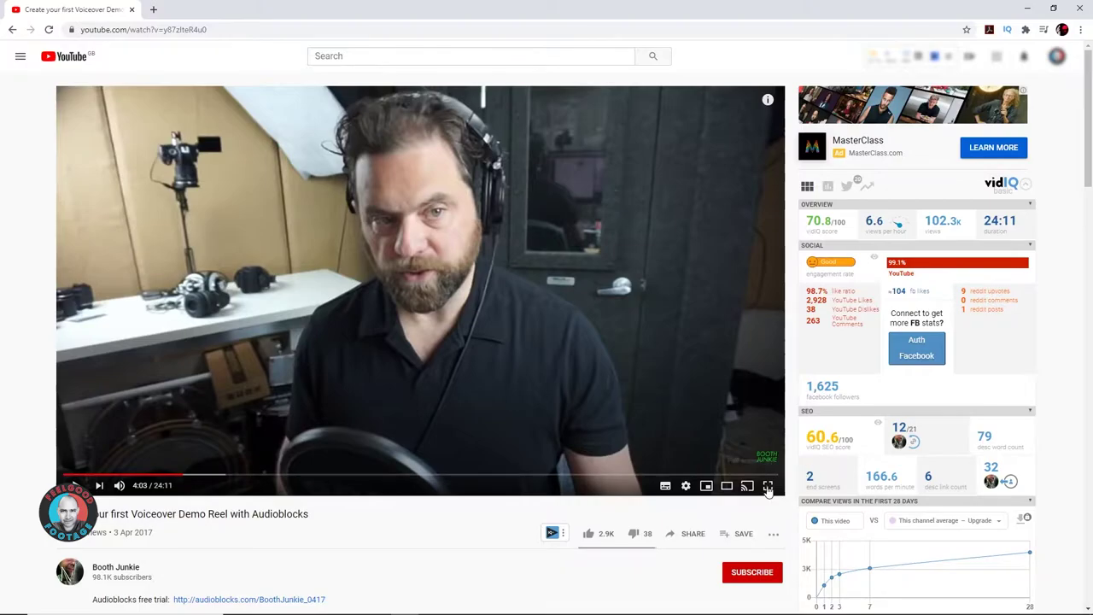
- Play the voiceover demo reel video full screen on YouTube
click(767, 487)
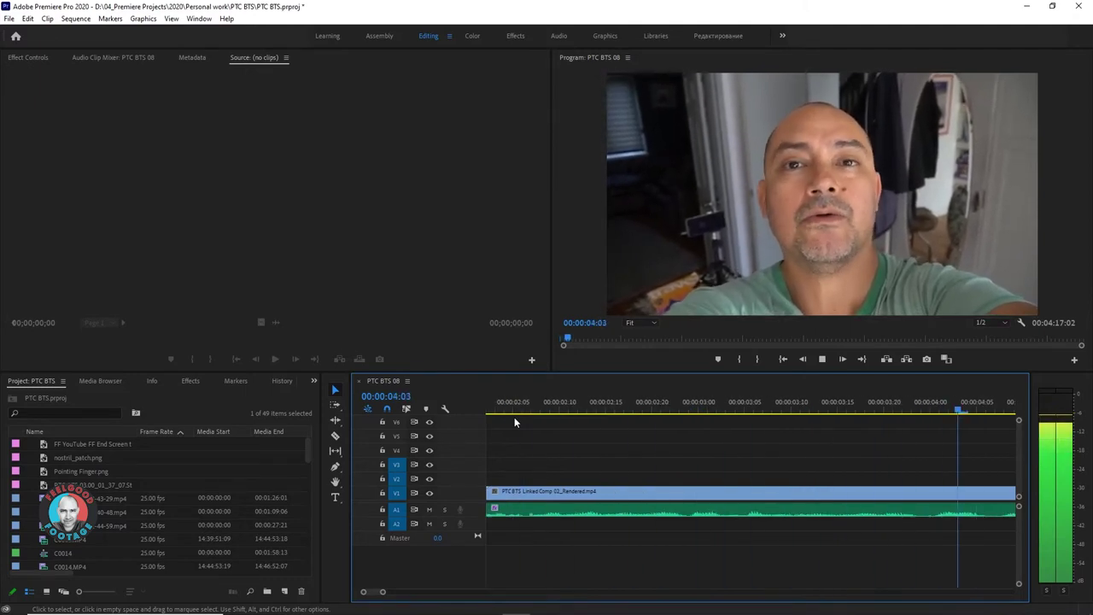
- Stop playback, rewind, and create a new Captions item with the Open Captions standard
key(space)
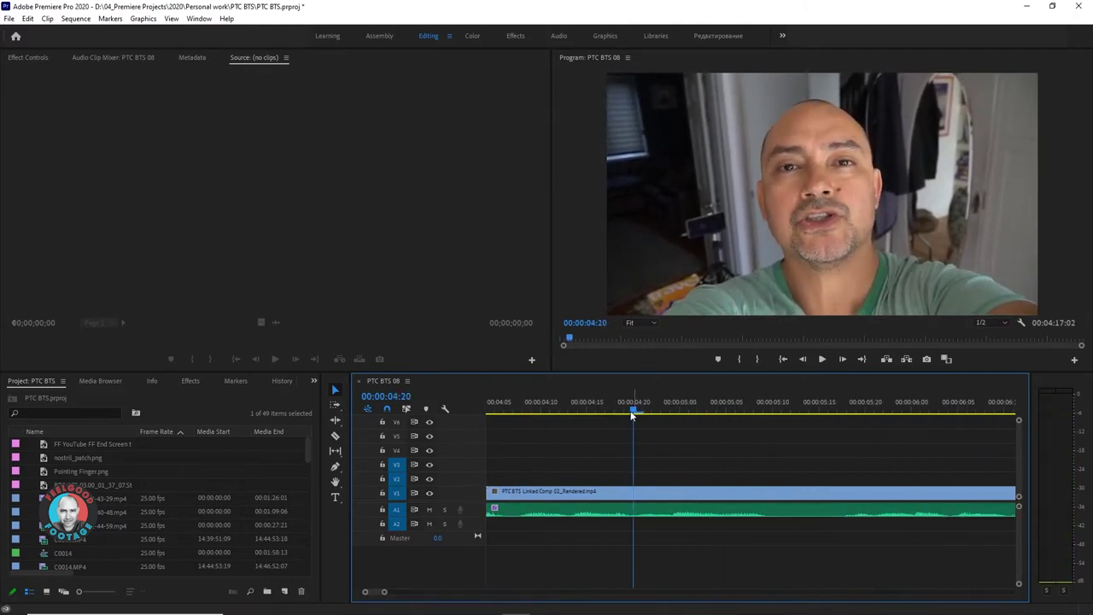
drag(632, 415, 416, 502)
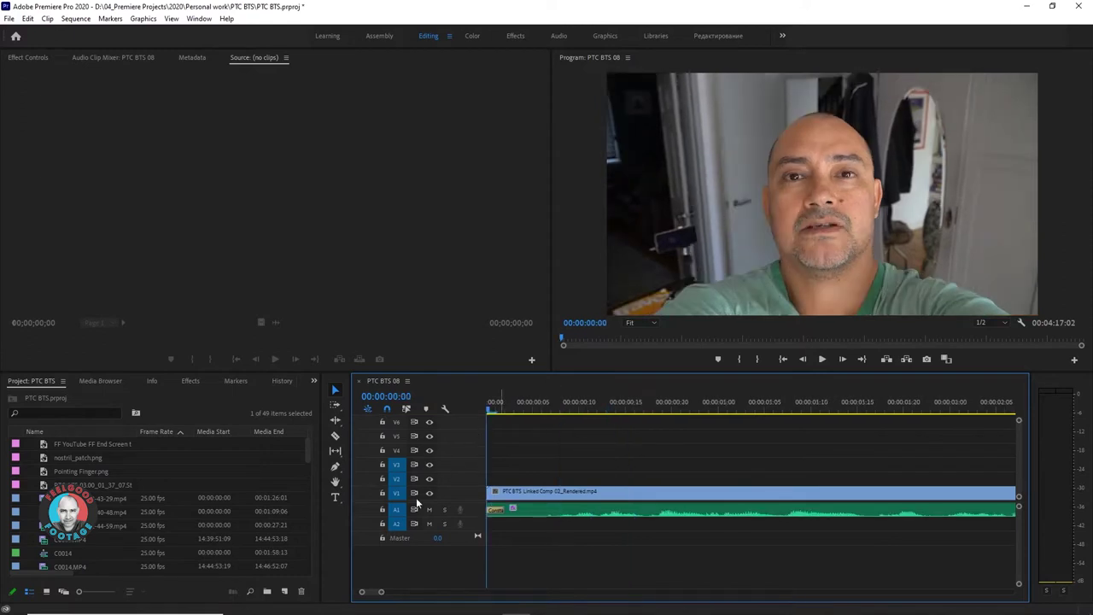
click(286, 590)
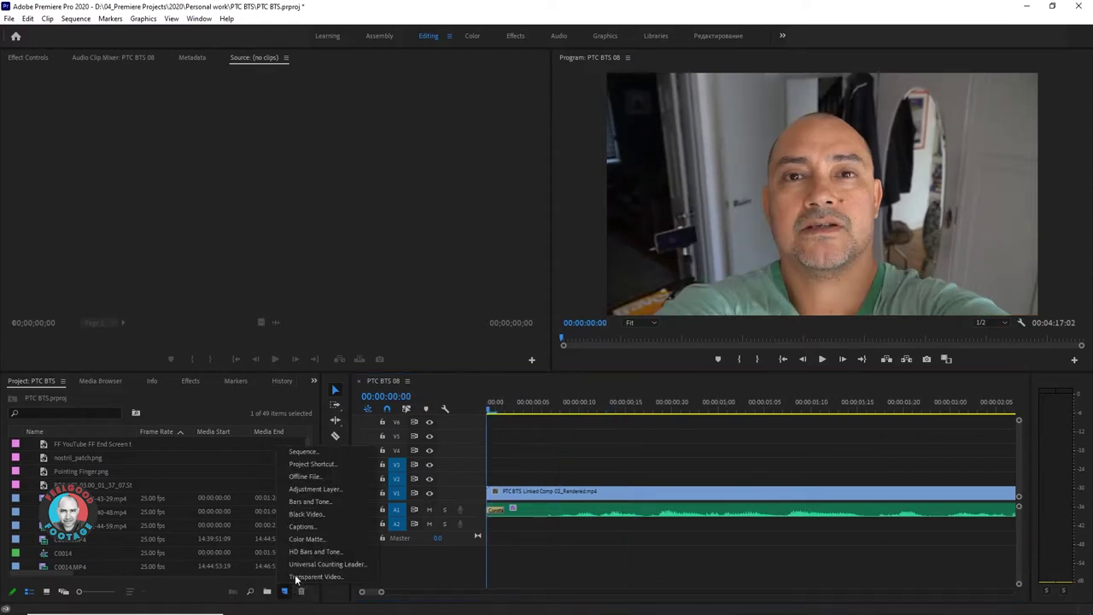
click(316, 528)
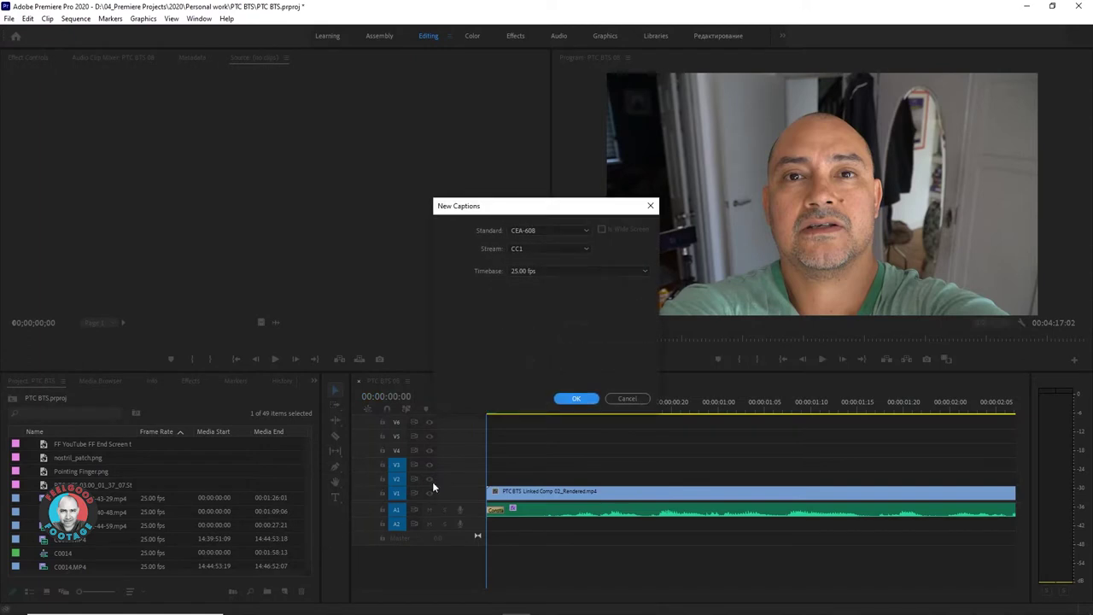
click(590, 234)
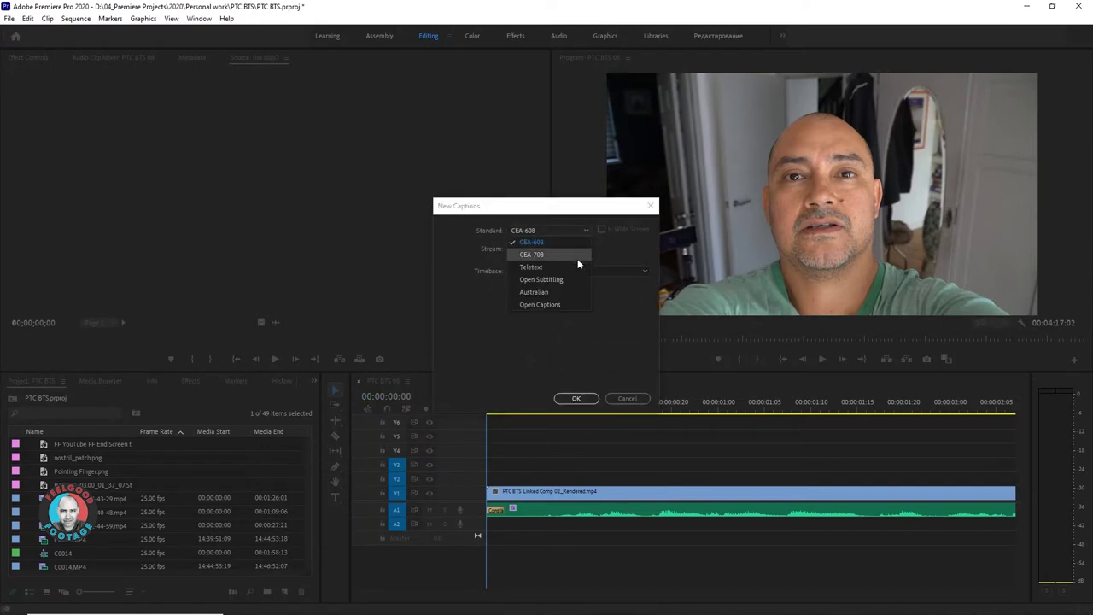
click(562, 304)
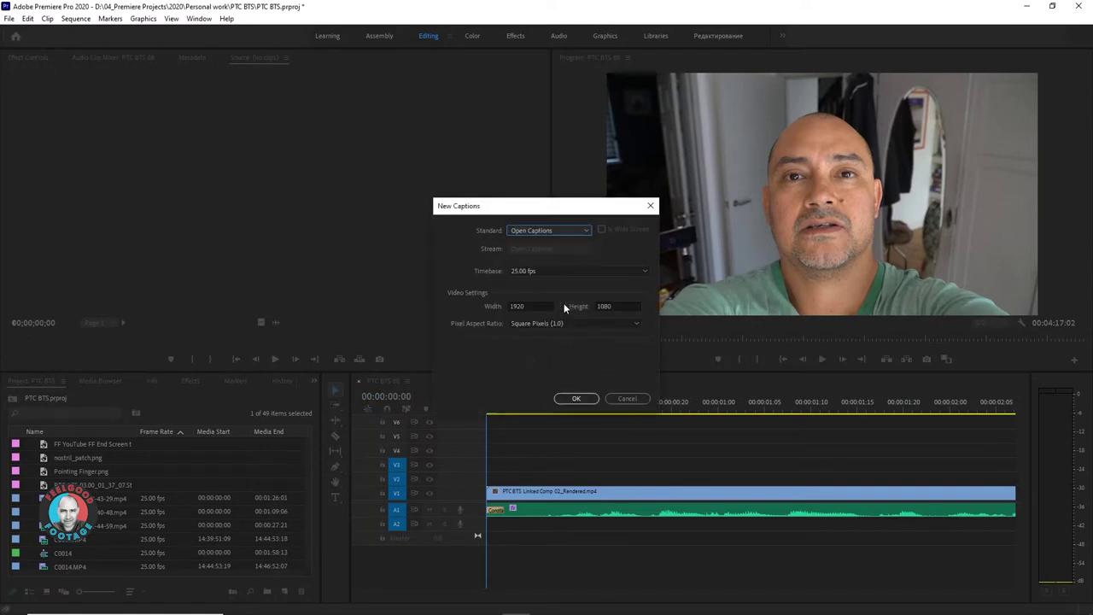
click(578, 399)
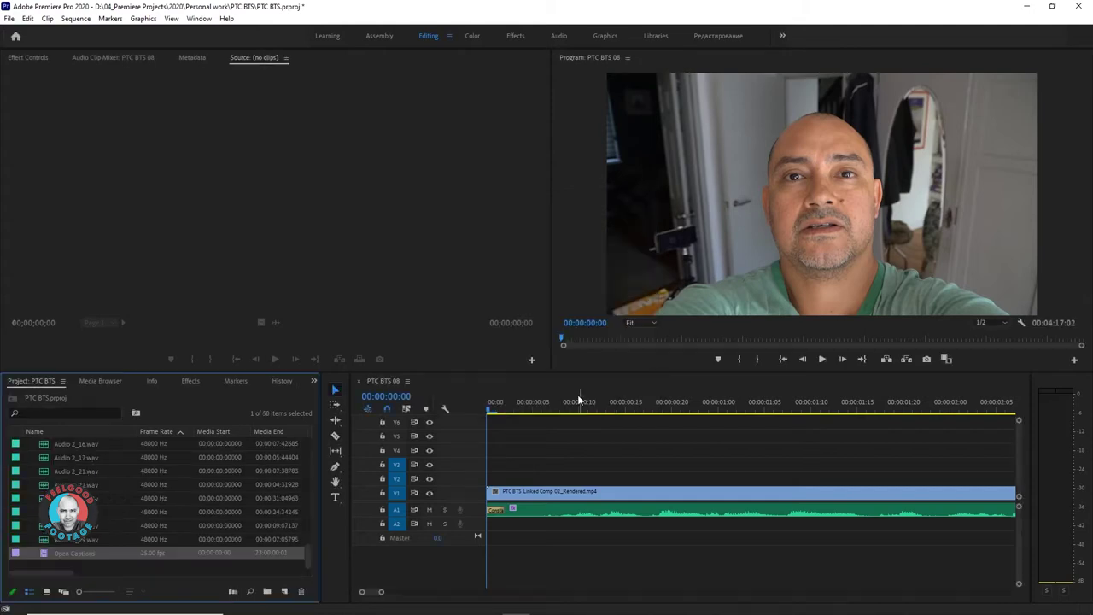
- Place the Open Captions item on track V3, preview it, and select the caption clip
drag(71, 544, 501, 461)
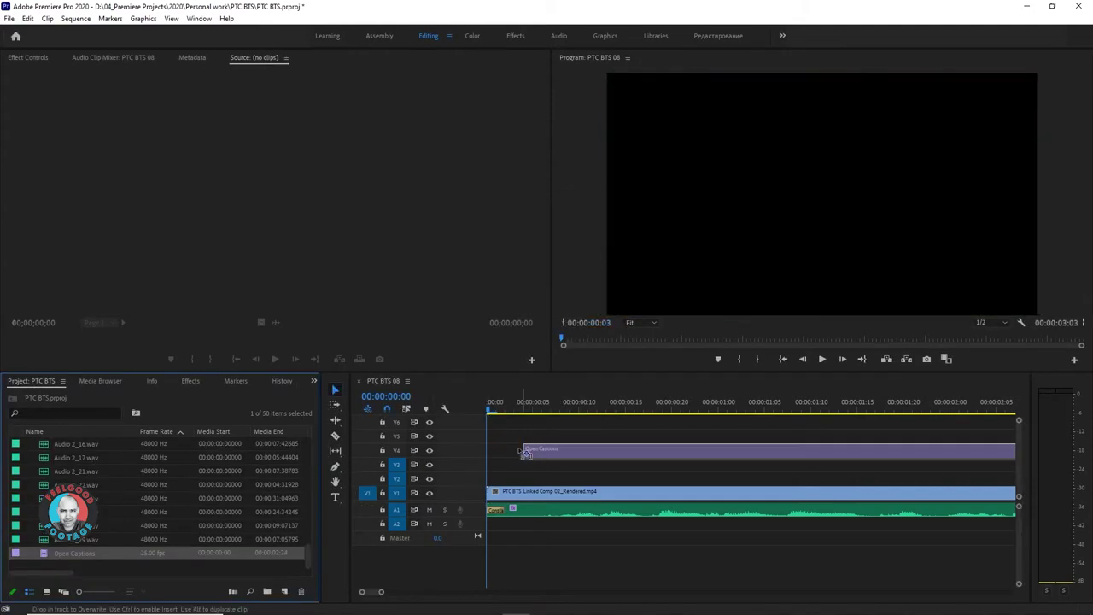
click(505, 410)
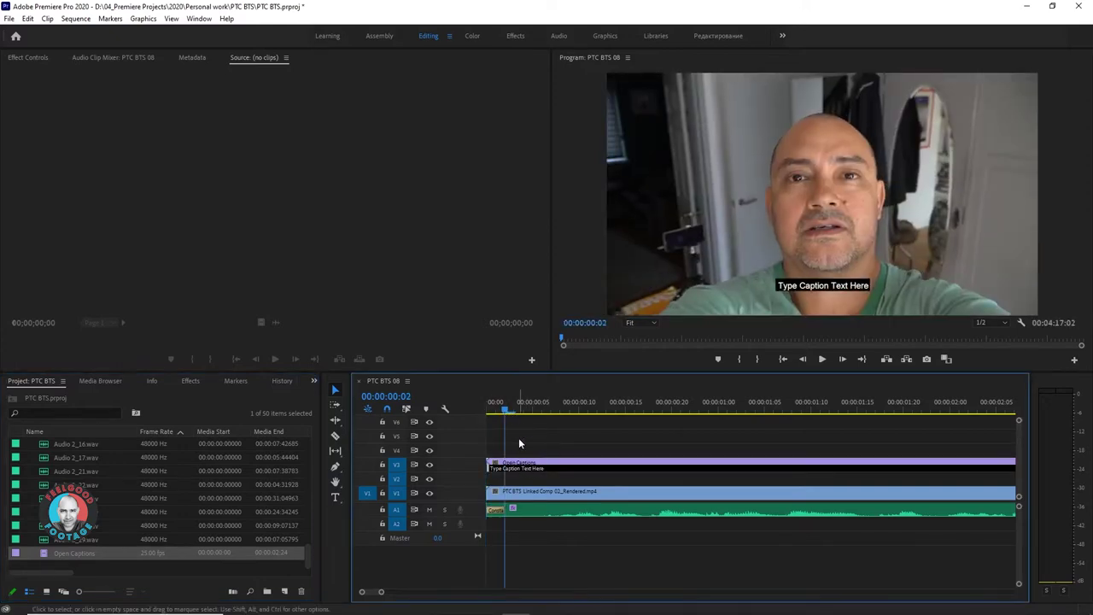
key(space)
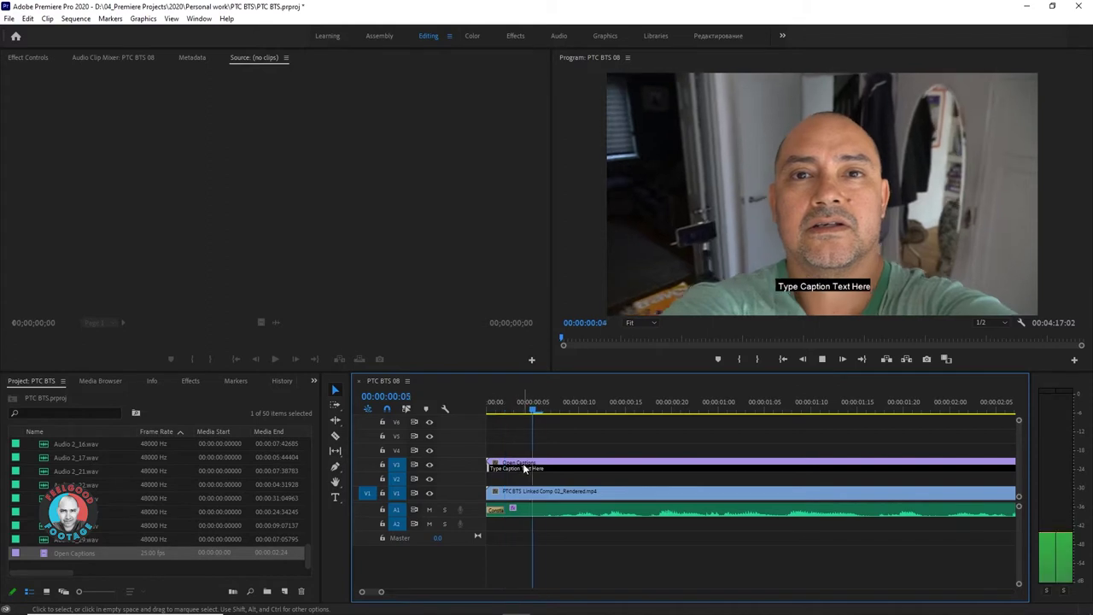
key(space)
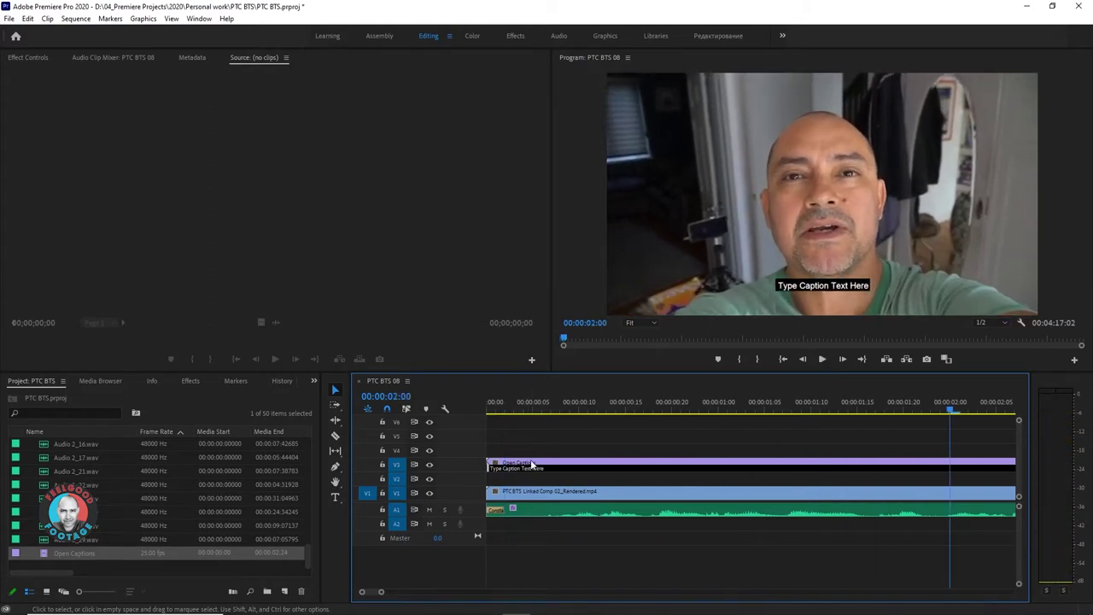
click(933, 415)
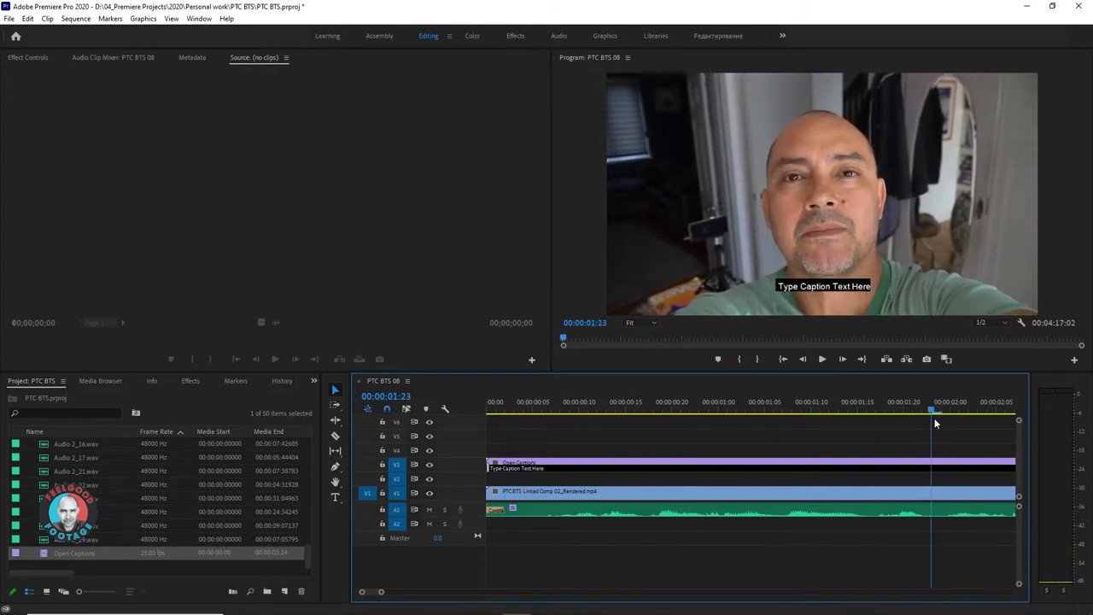
click(860, 464)
- Replace the placeholder with 'So I just filmed a very quick' and add a second caption
double_click(810, 469)
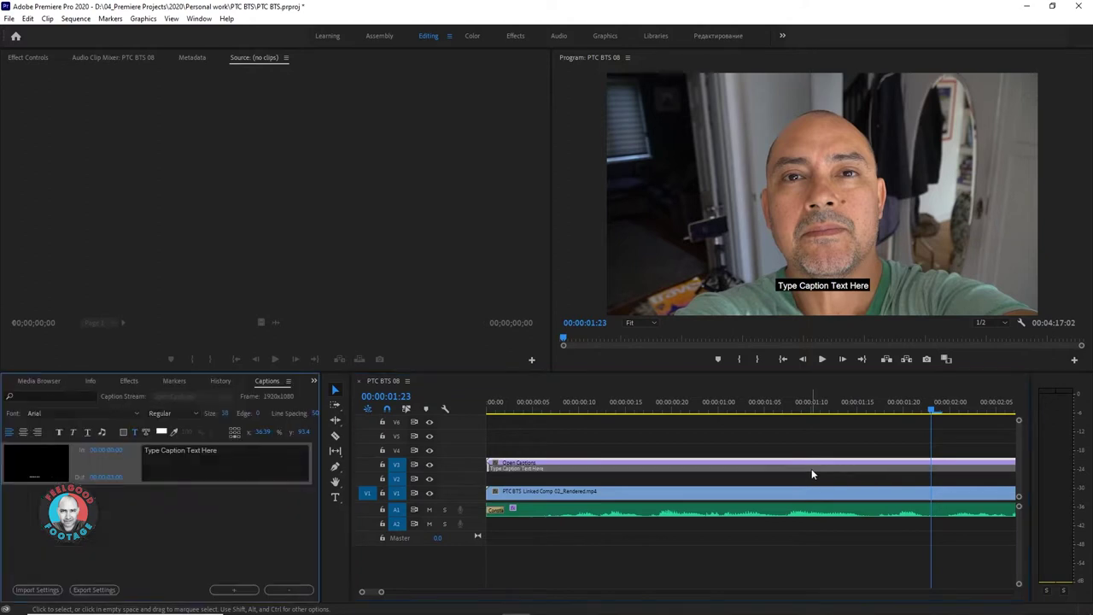
click(231, 457)
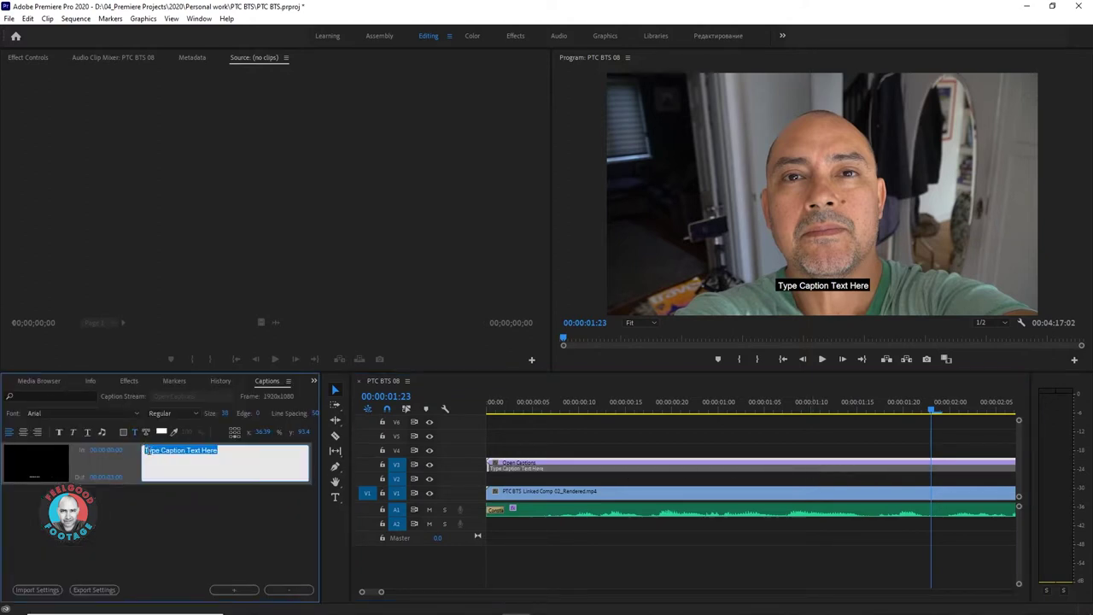
text(So I just f)
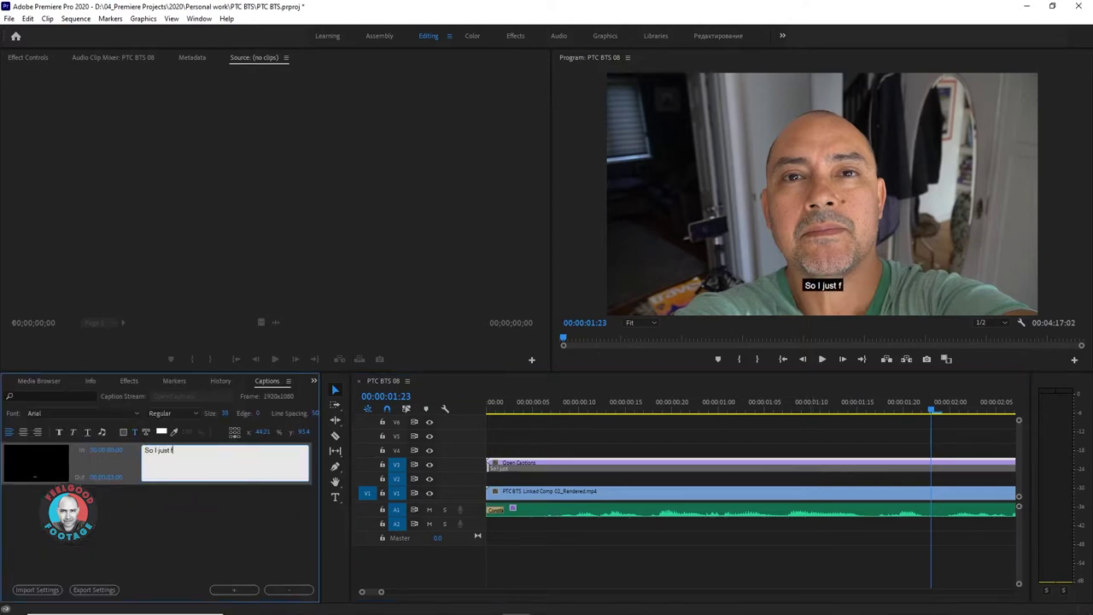
text(ilmed a very)
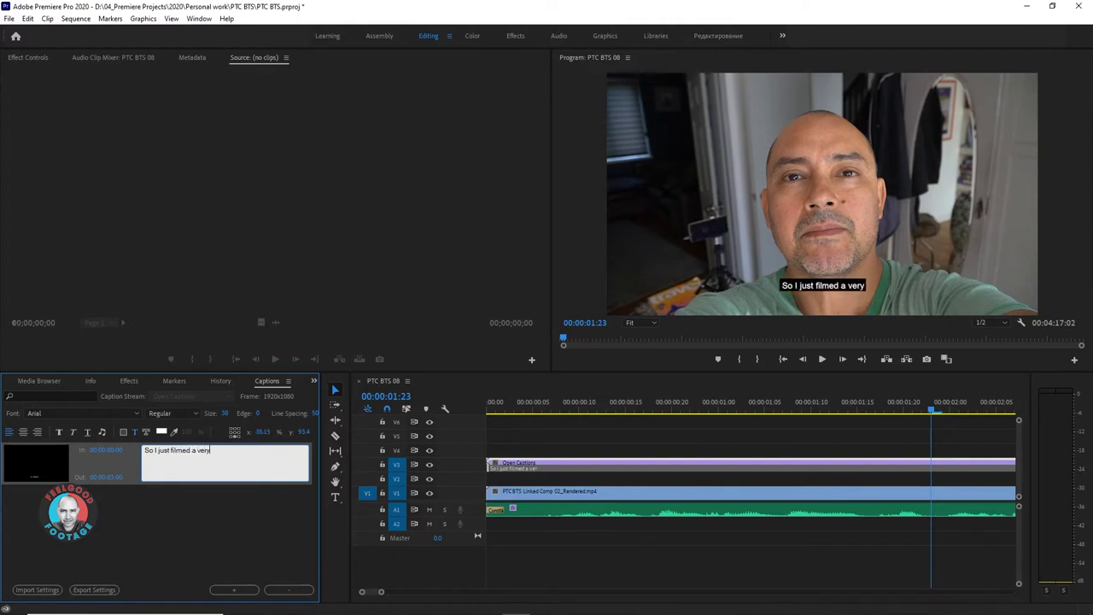
text( quick)
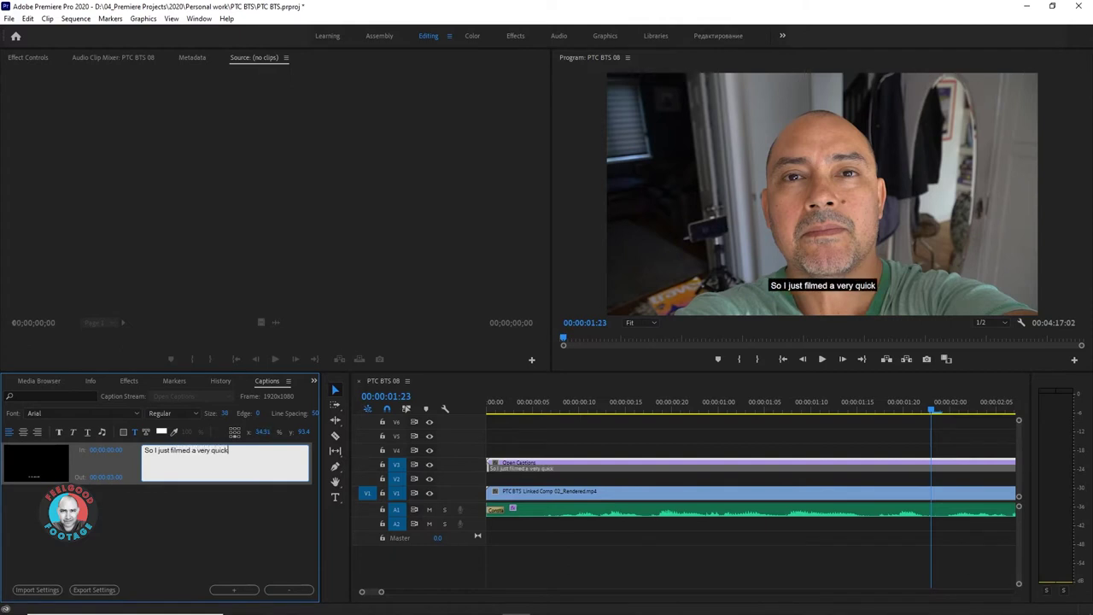
click(237, 590)
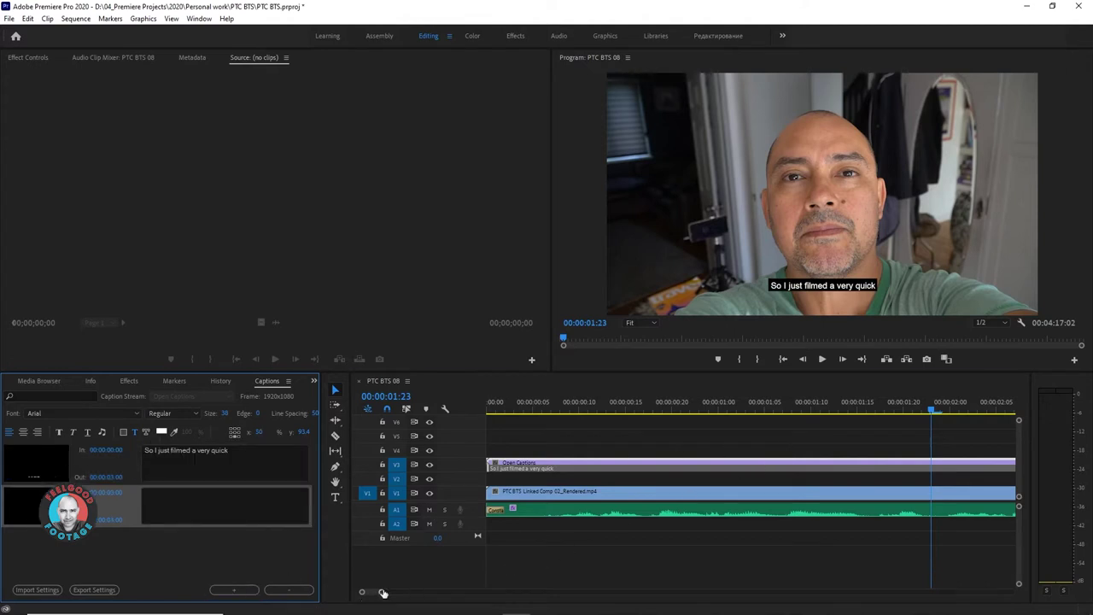
drag(383, 593, 412, 591)
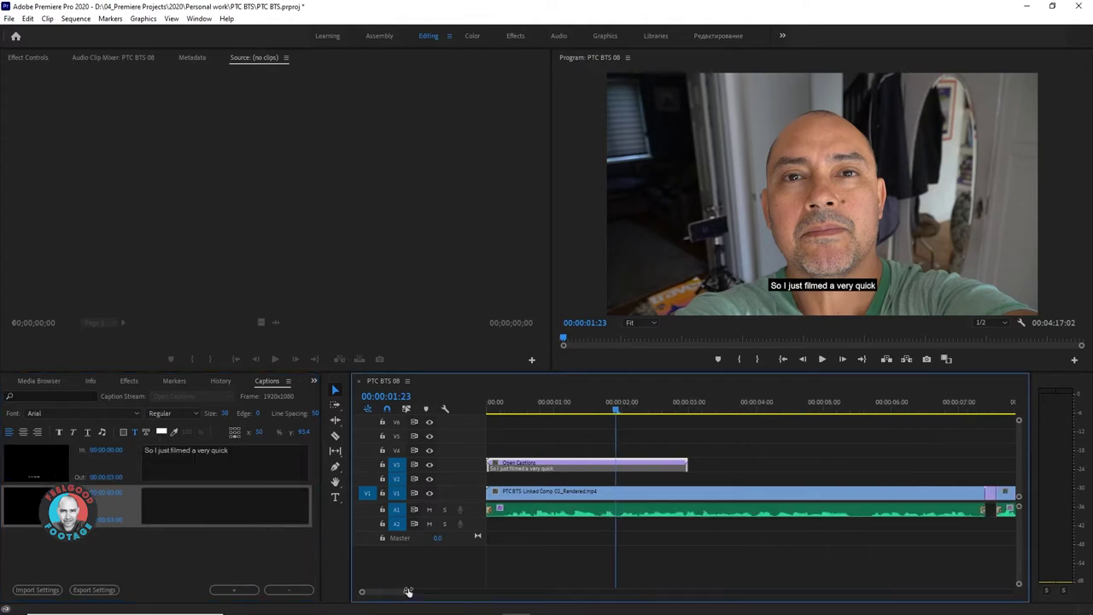
drag(649, 464, 913, 442)
- Retime the first two captions so each ends at the playhead, checking by playback
click(618, 468)
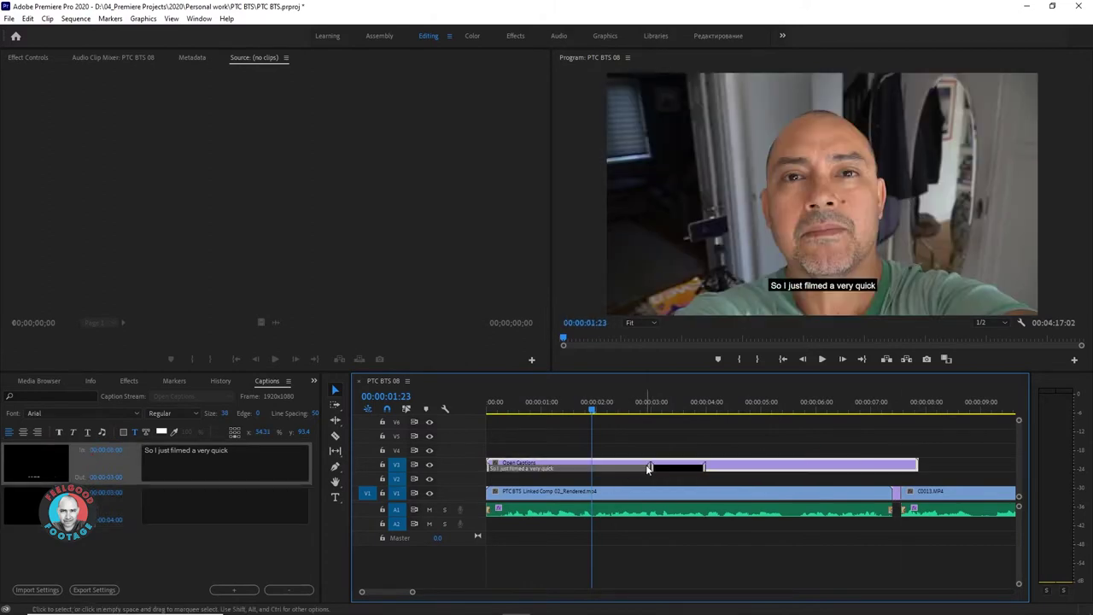
mouse_move(648, 470)
mouse_down()
mouse_move(632, 472)
mouse_move(660, 472)
mouse_up()
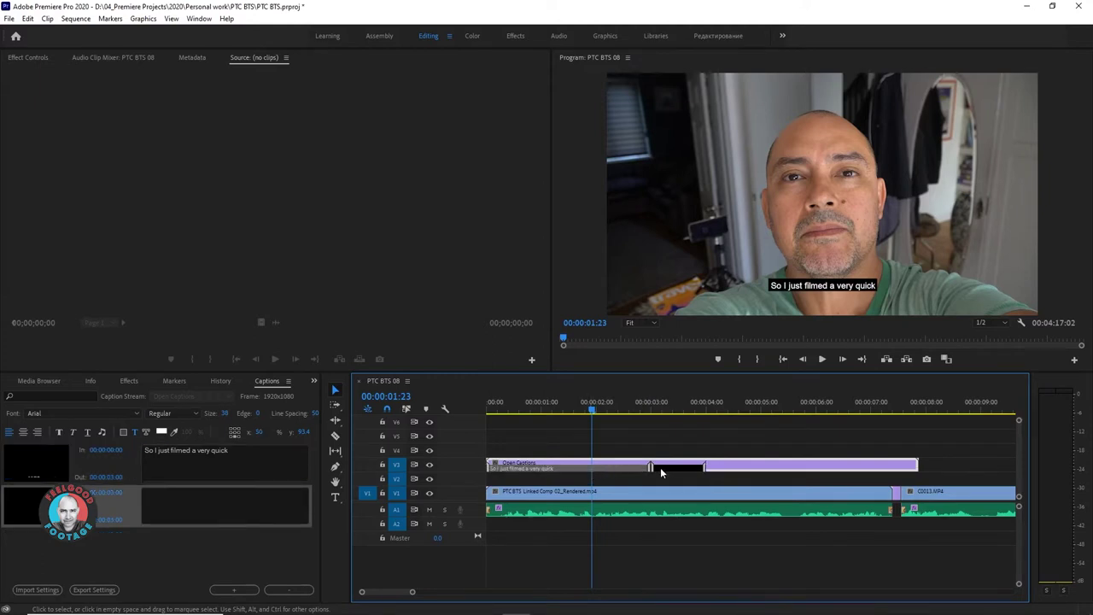
click(572, 468)
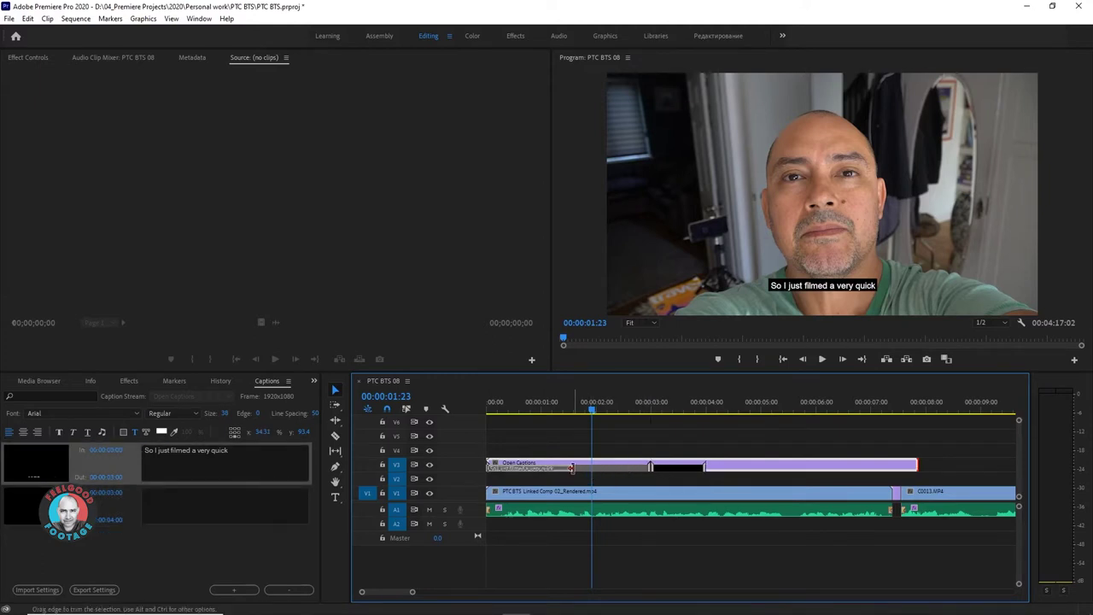
drag(588, 469, 589, 469)
click(669, 472)
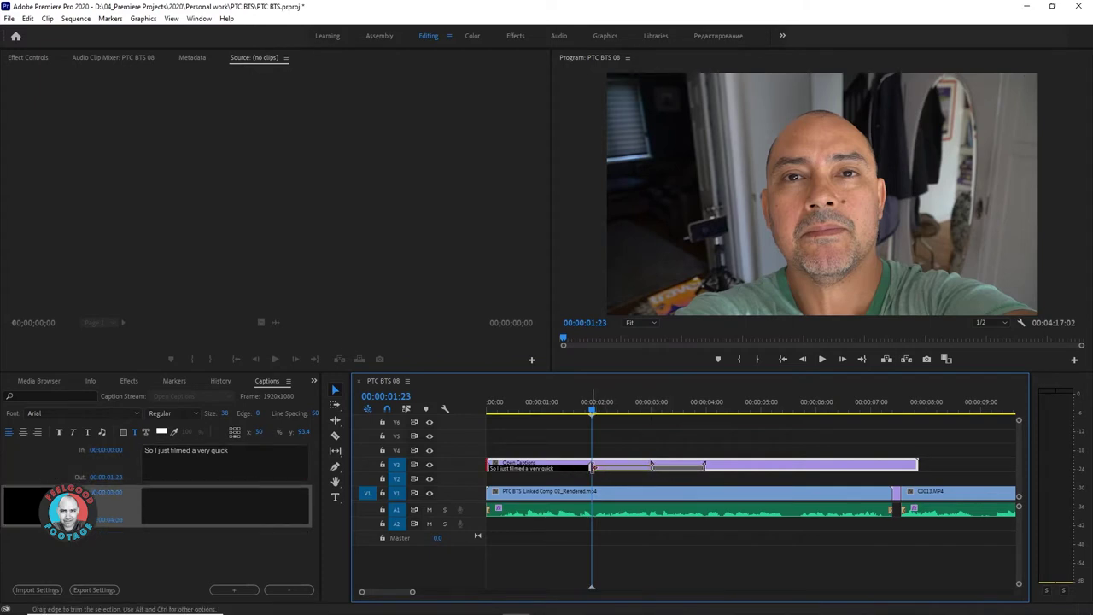
click(547, 414)
key(space)
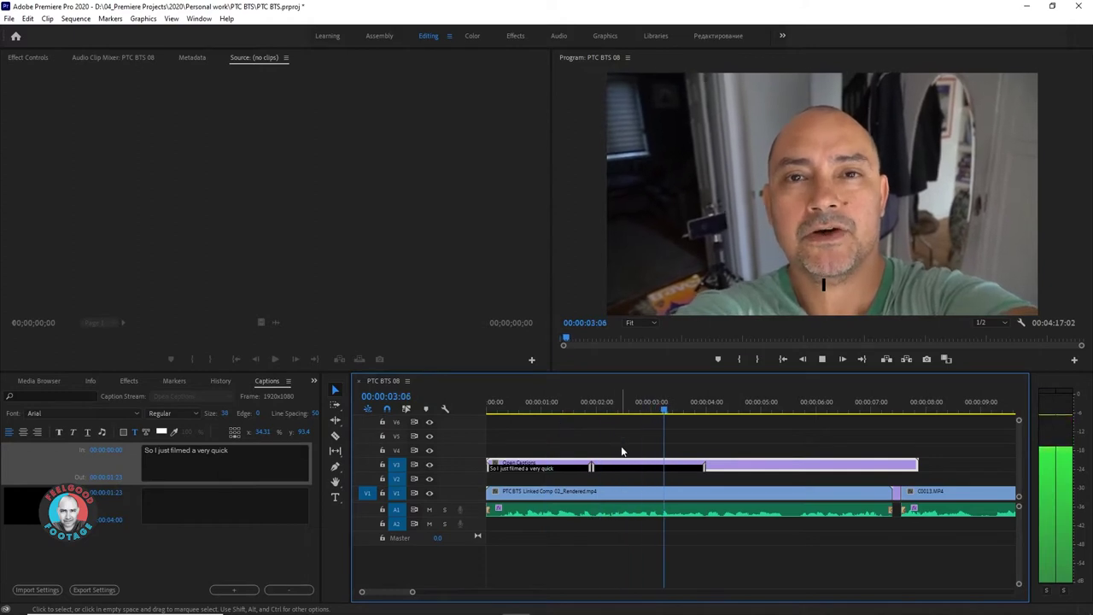
key(space)
drag(701, 469, 674, 466)
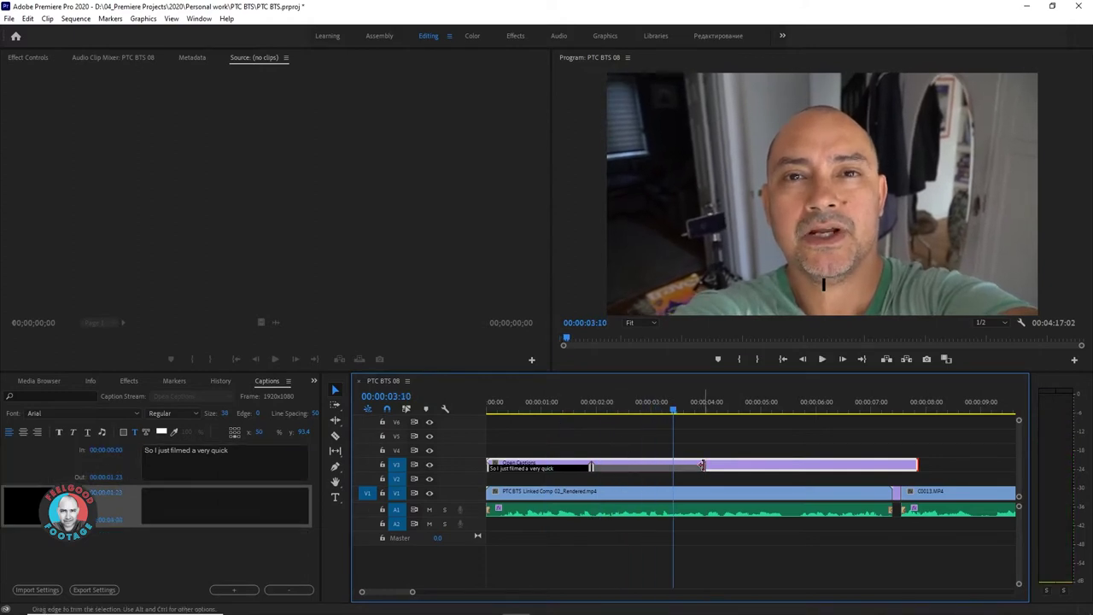
- Correct the second caption to 'Piece to Camera on my mobile phone' and preview it
click(639, 416)
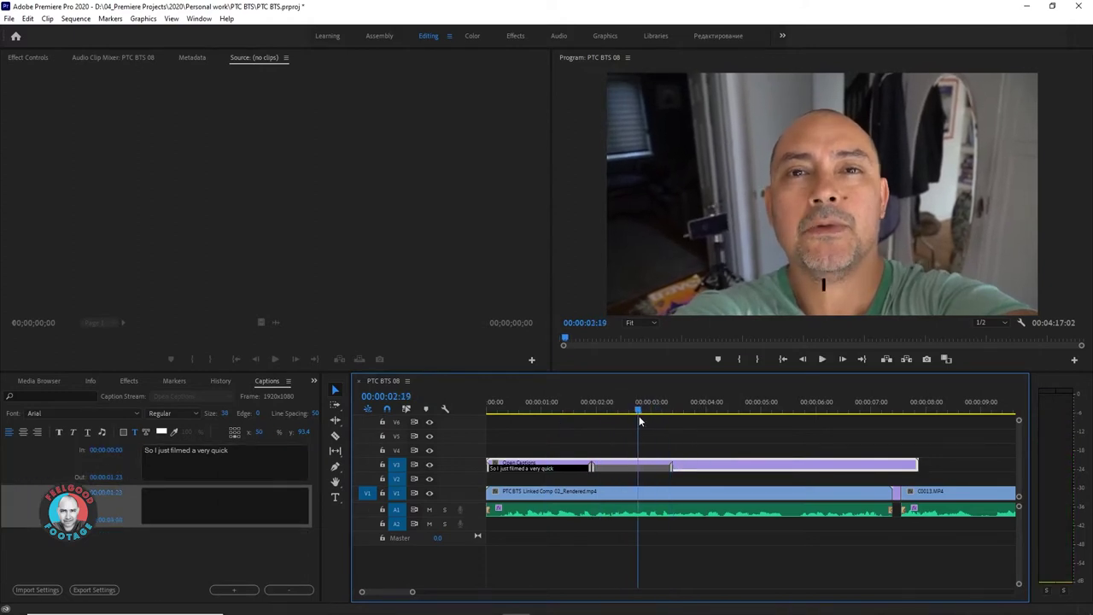
click(229, 501)
text(Piece to Camera on m)
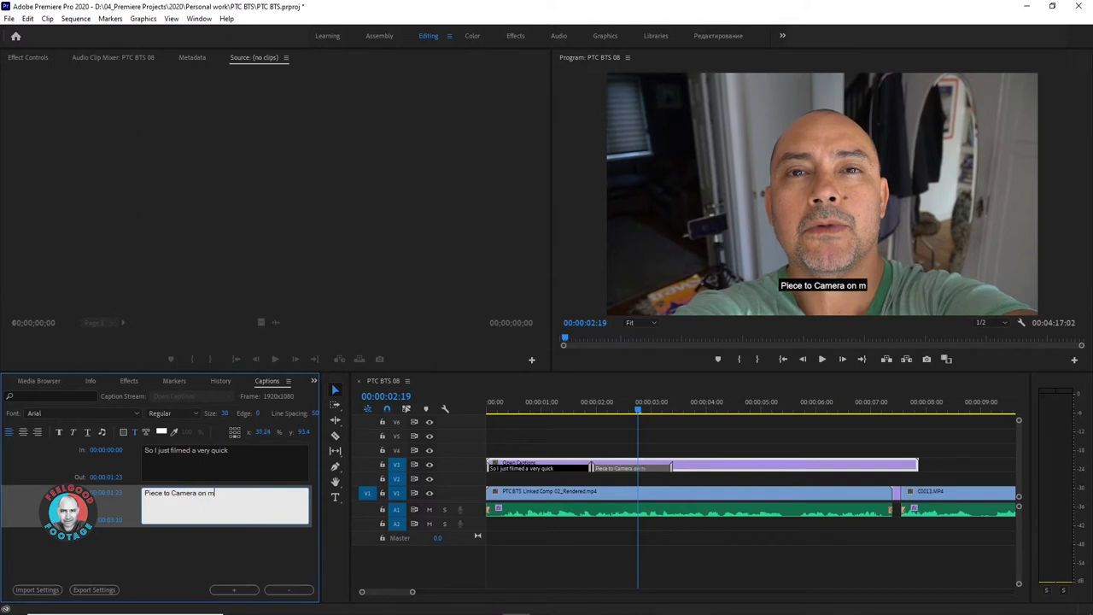
text(y mob)
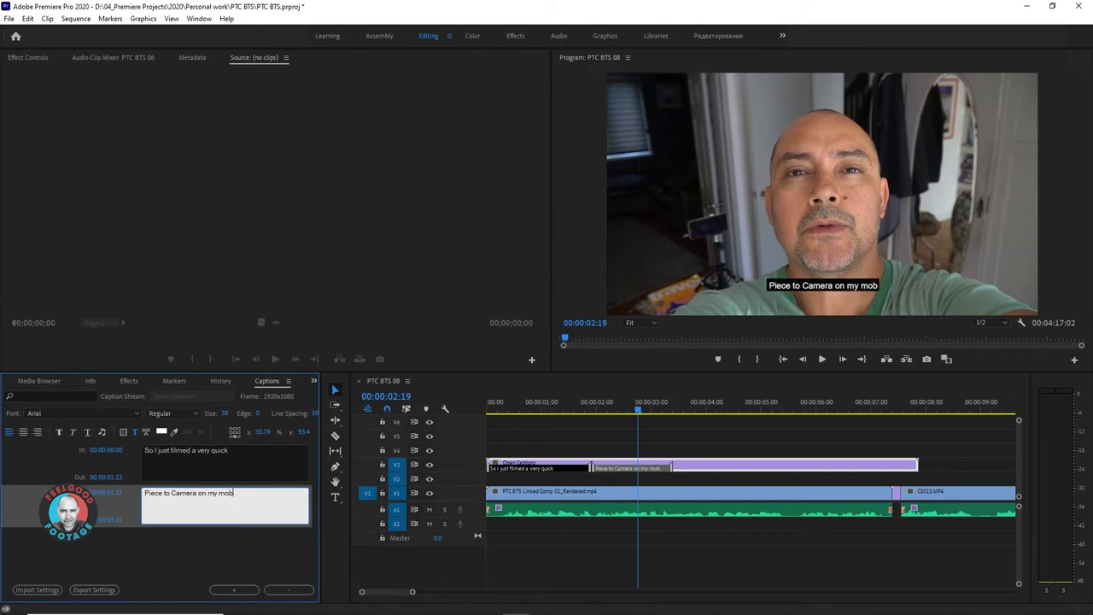
text(ile phone)
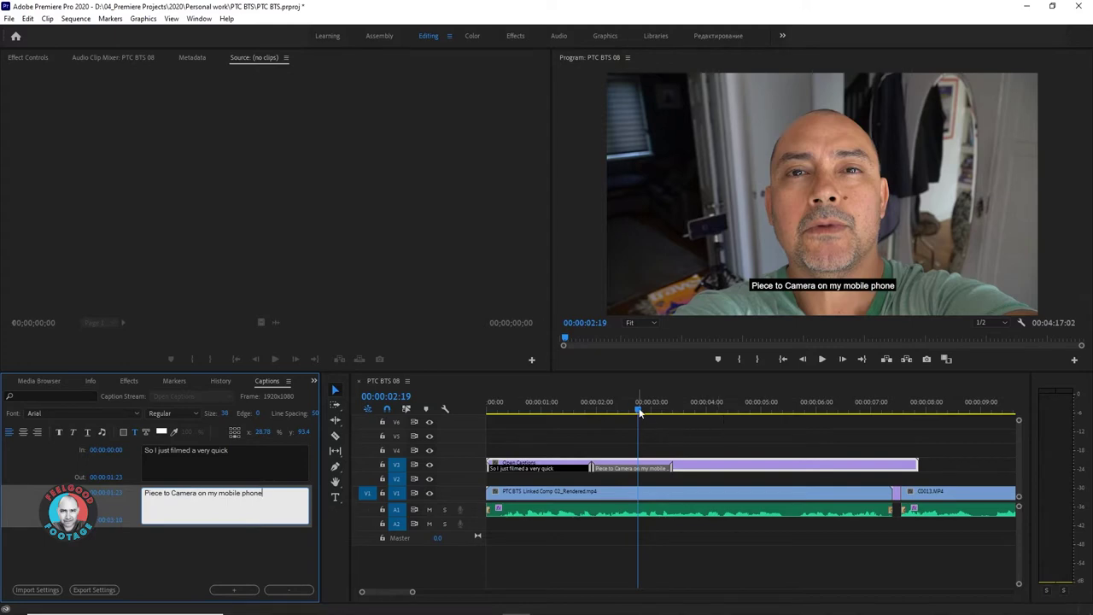
click(555, 416)
key(space)
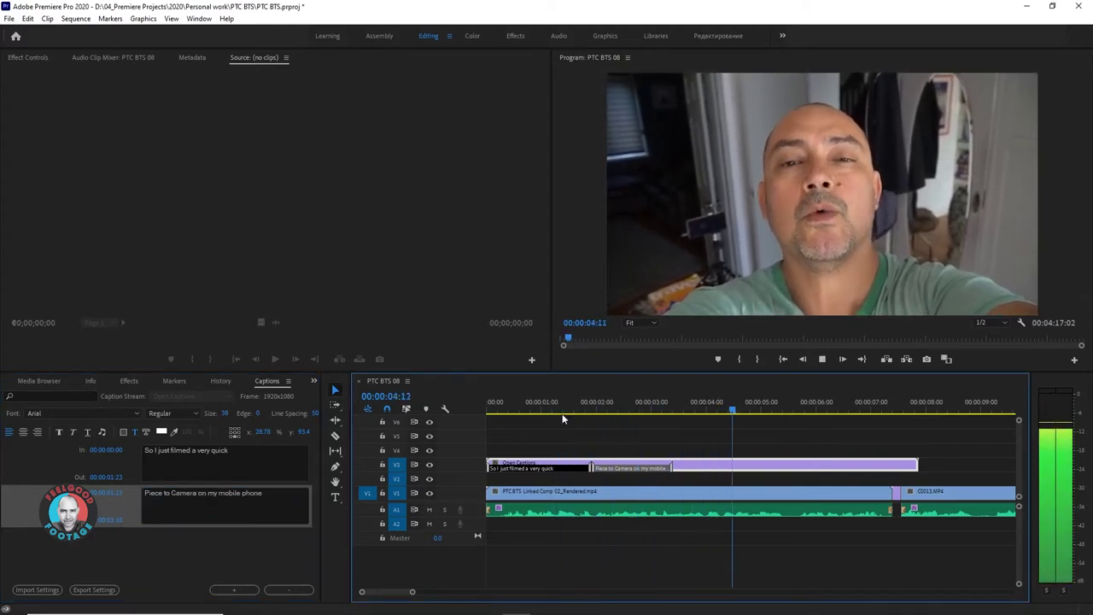
key(space)
click(668, 413)
key(space)
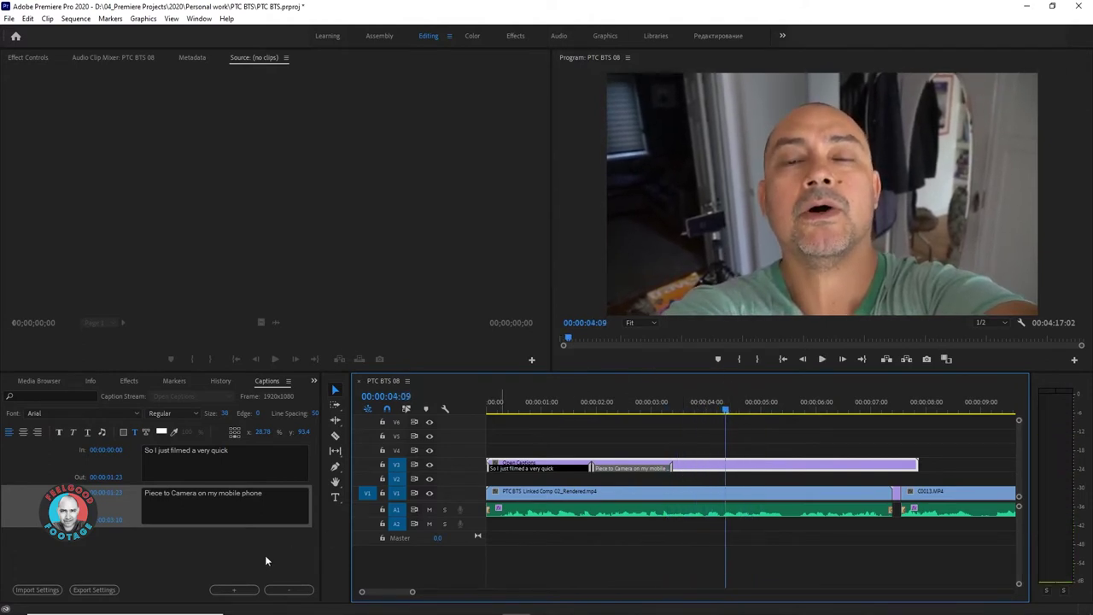
- Add a third caption 'and then I thought' and trim its out point
click(245, 591)
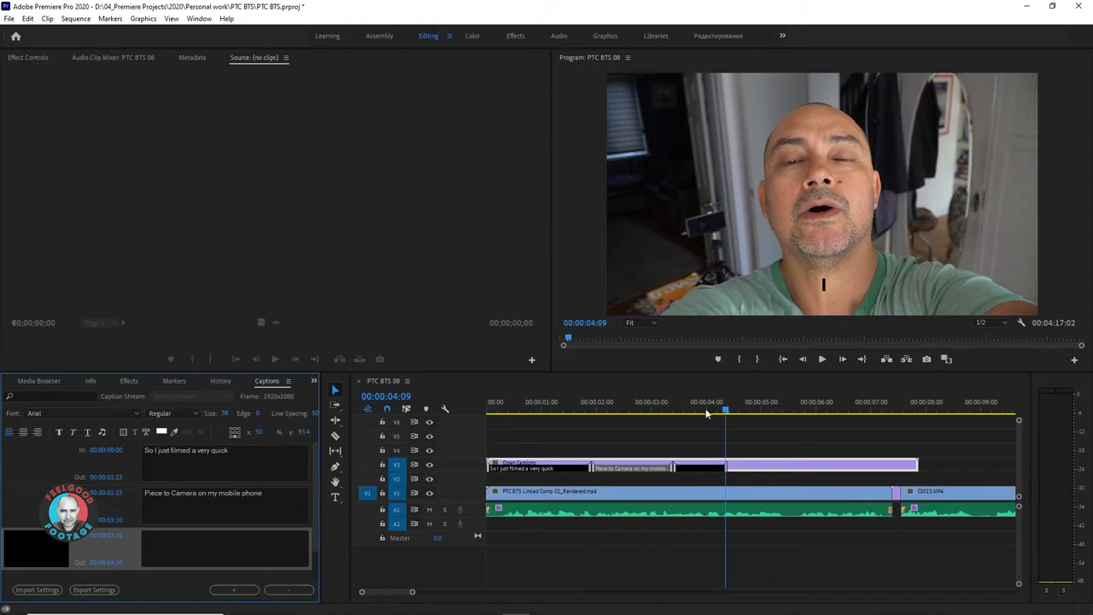
drag(723, 411, 713, 412)
click(196, 545)
text(and then I th)
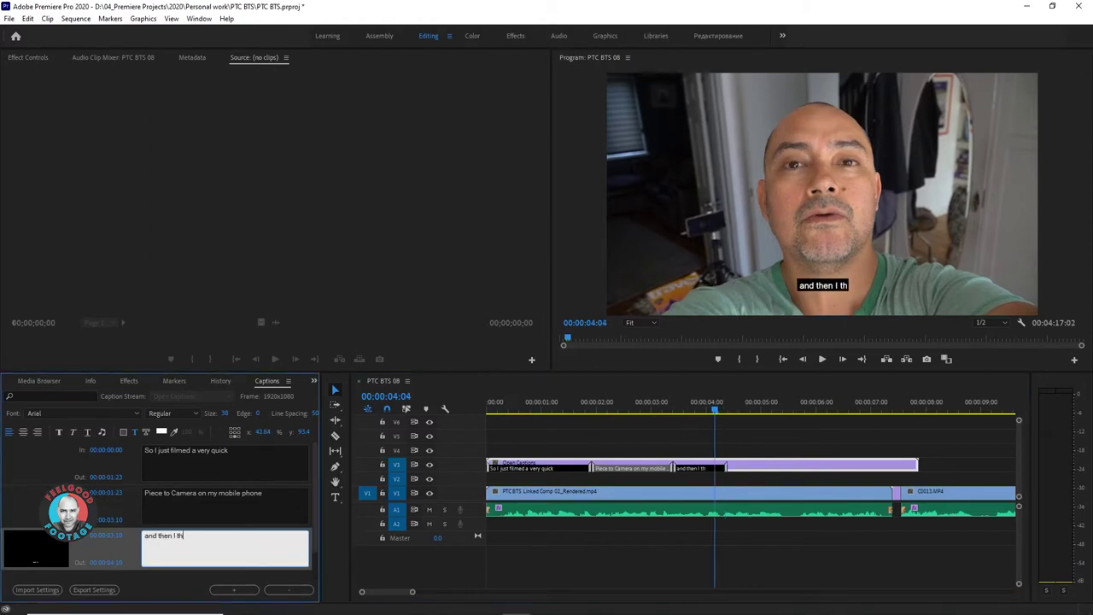
text(ought)
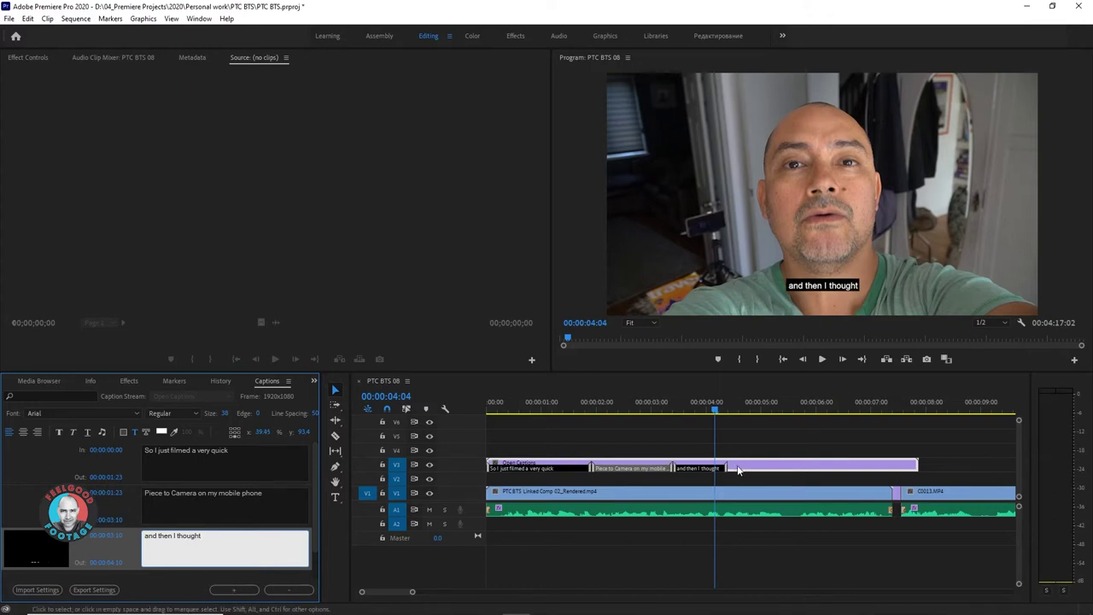
click(712, 411)
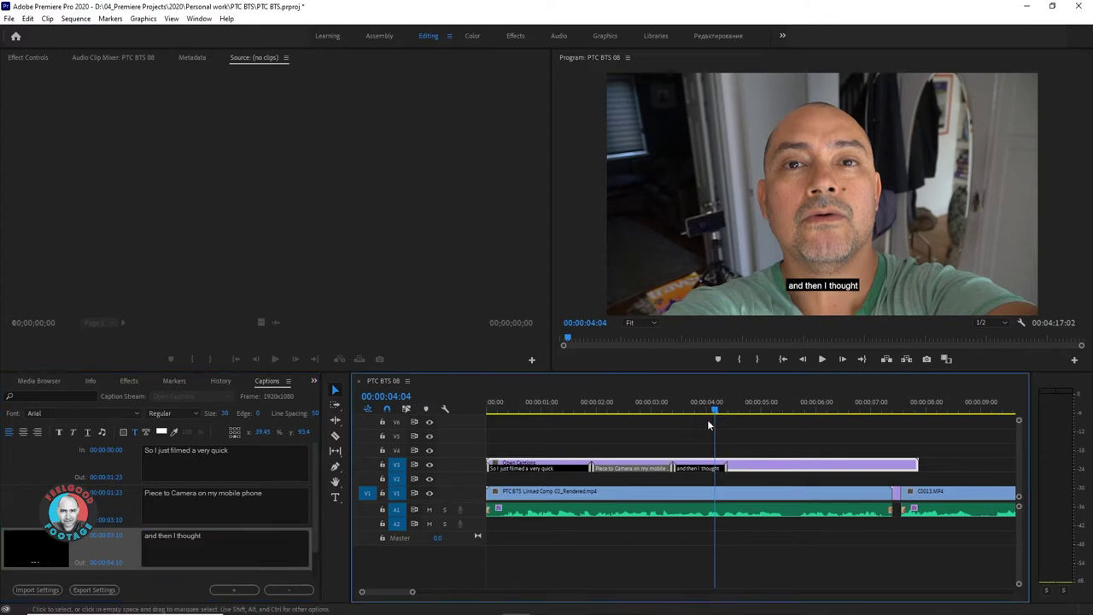
key(space)
key(space)
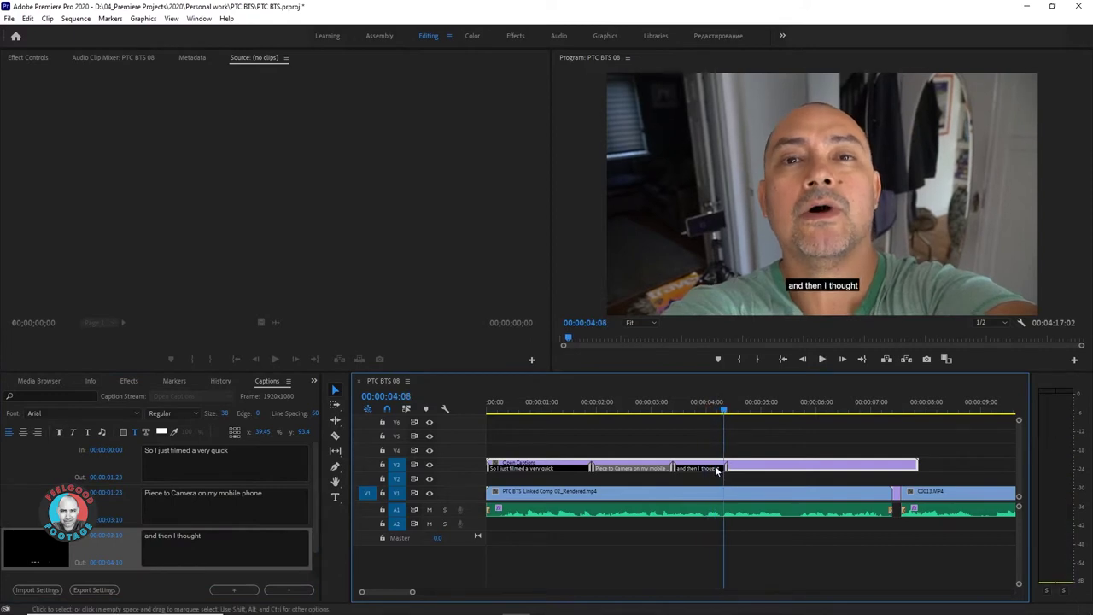
drag(726, 466, 720, 465)
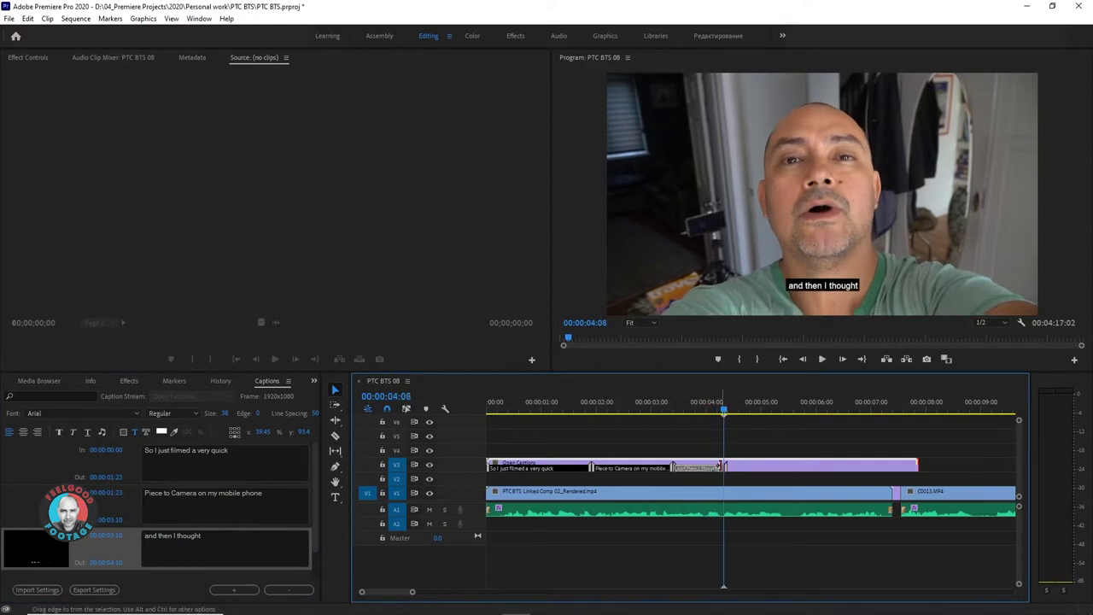
click(234, 589)
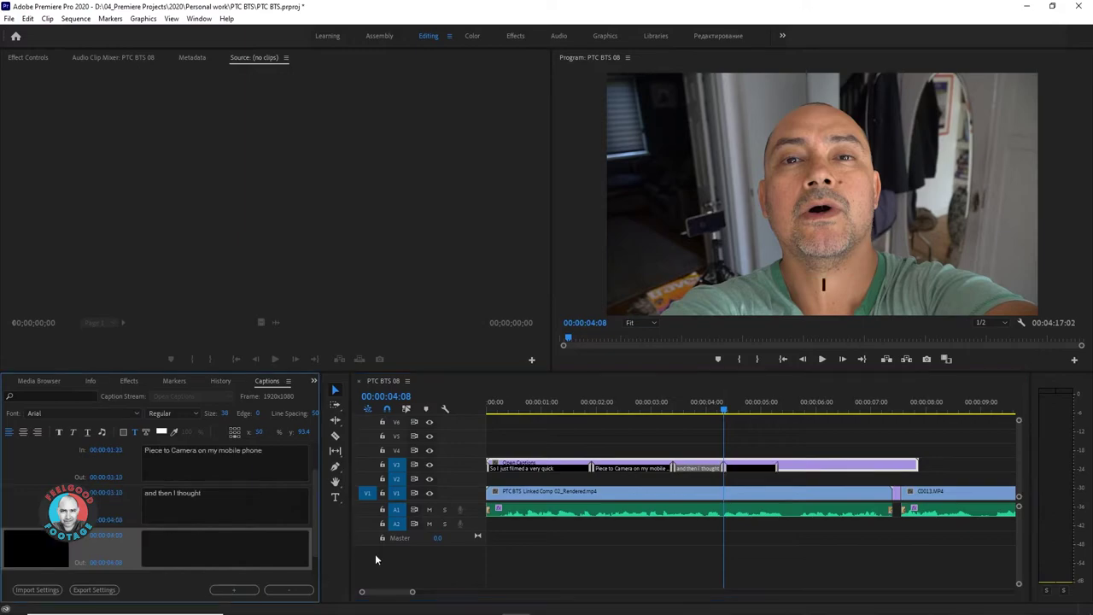
drag(697, 412, 685, 411)
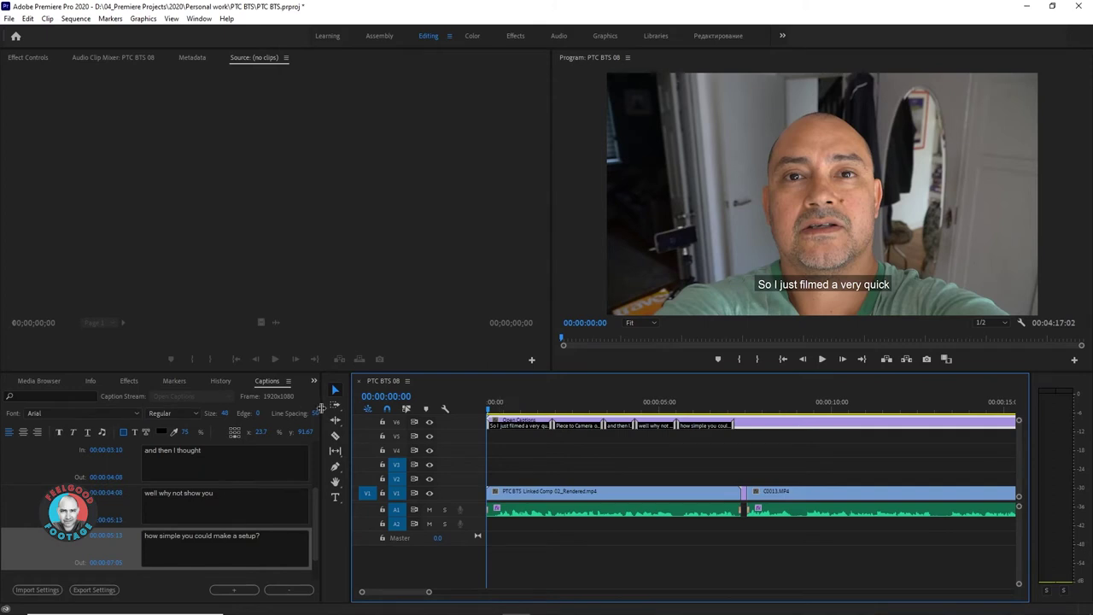
- Toggle the V6 caption track output off, back on, and off again
click(430, 422)
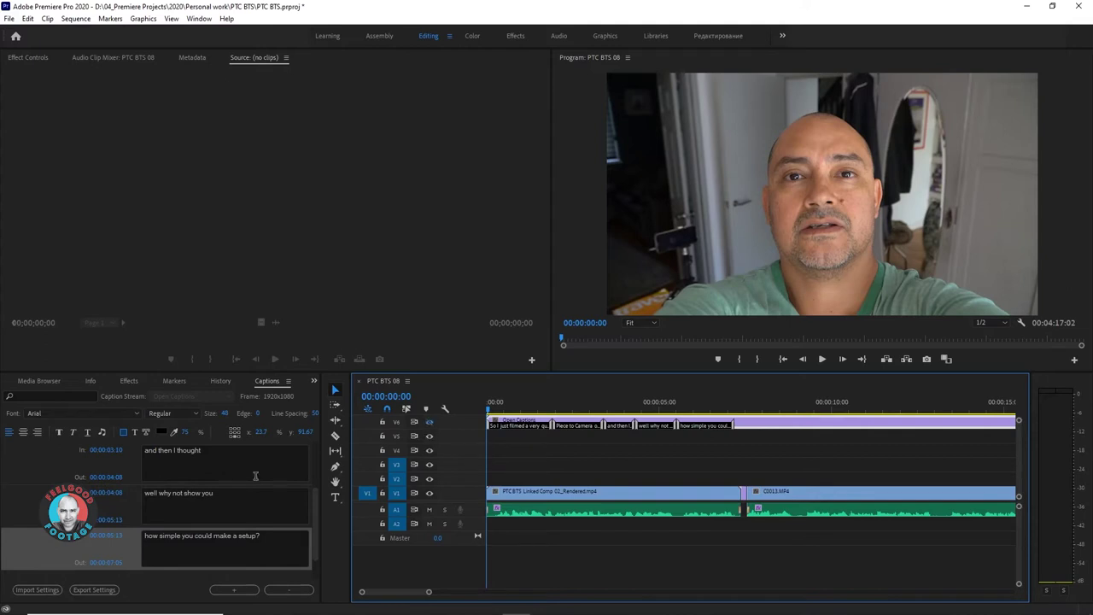
click(430, 423)
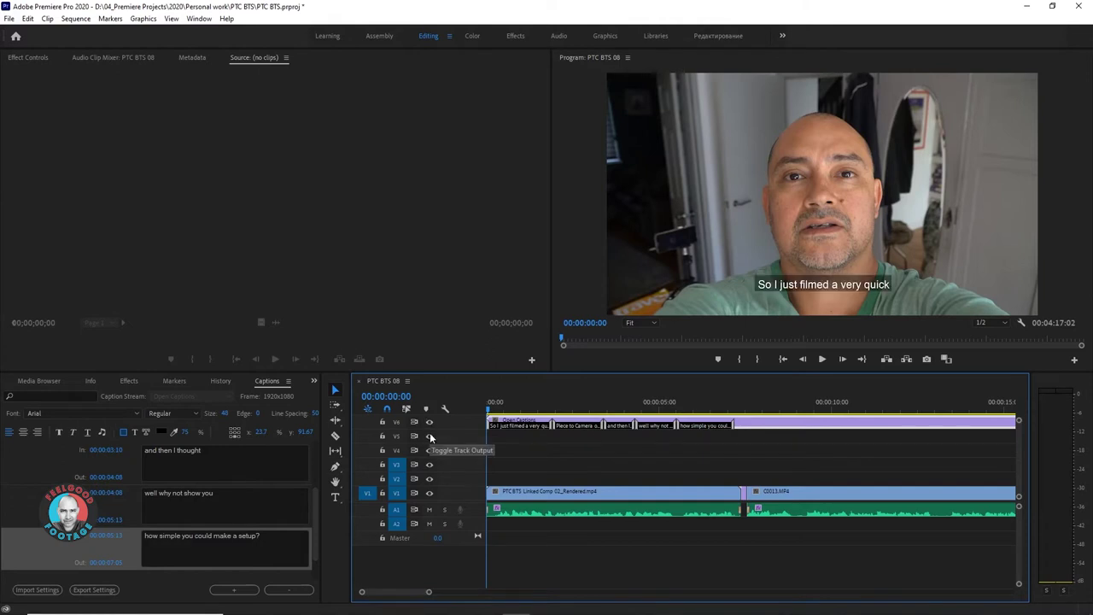
click(430, 421)
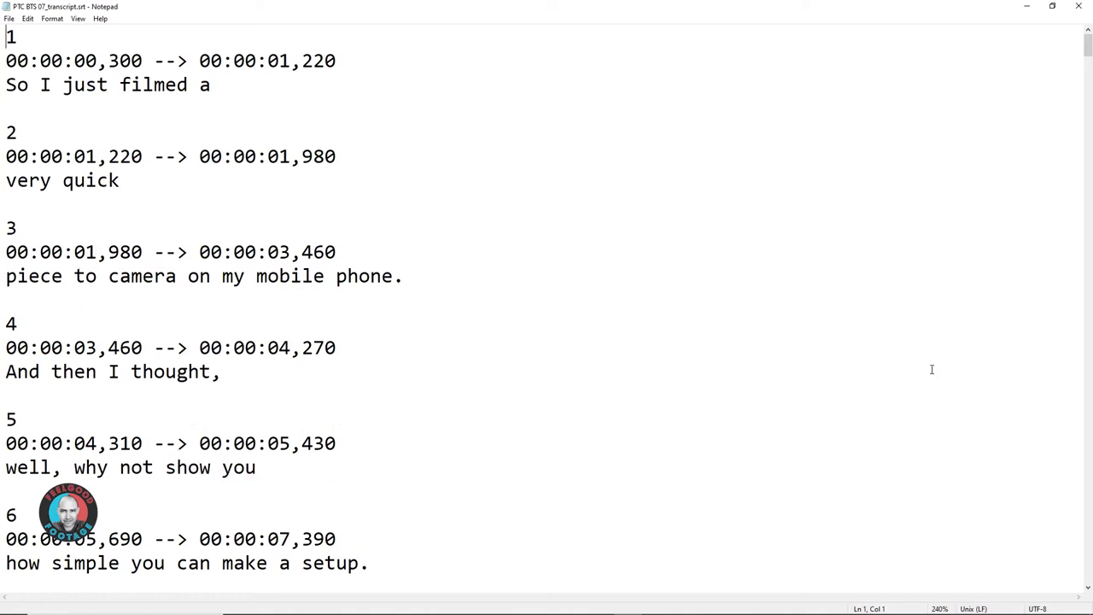
key(Down)
key(Down)
key(Down)
drag(1089, 46, 1088, 570)
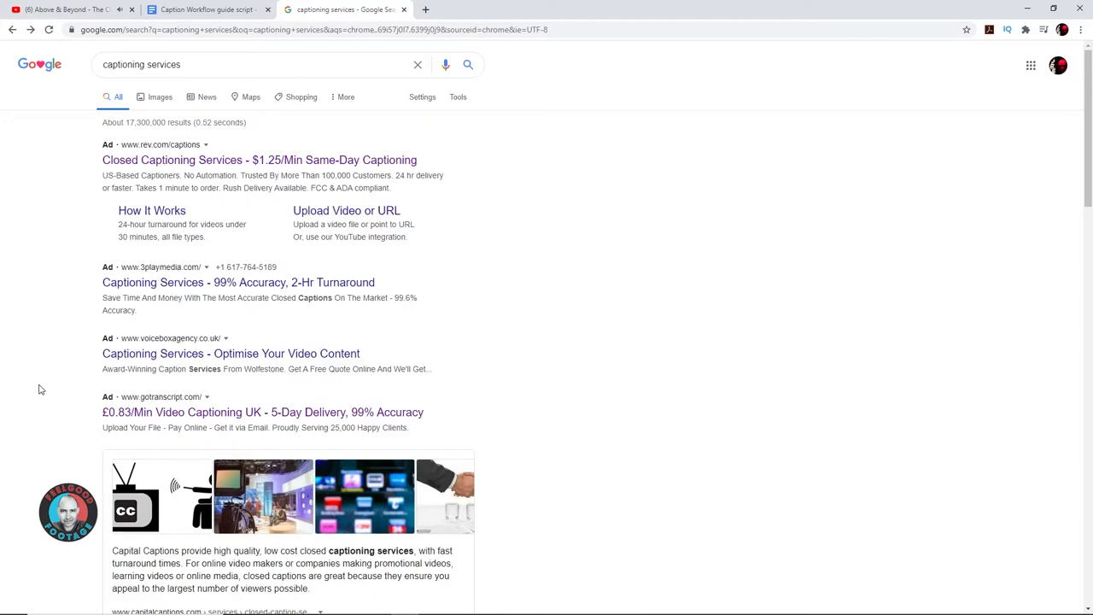
- Scroll the captioning services search results and open Rev's closed caption pricing page
scroll(39, 390, down, 2)
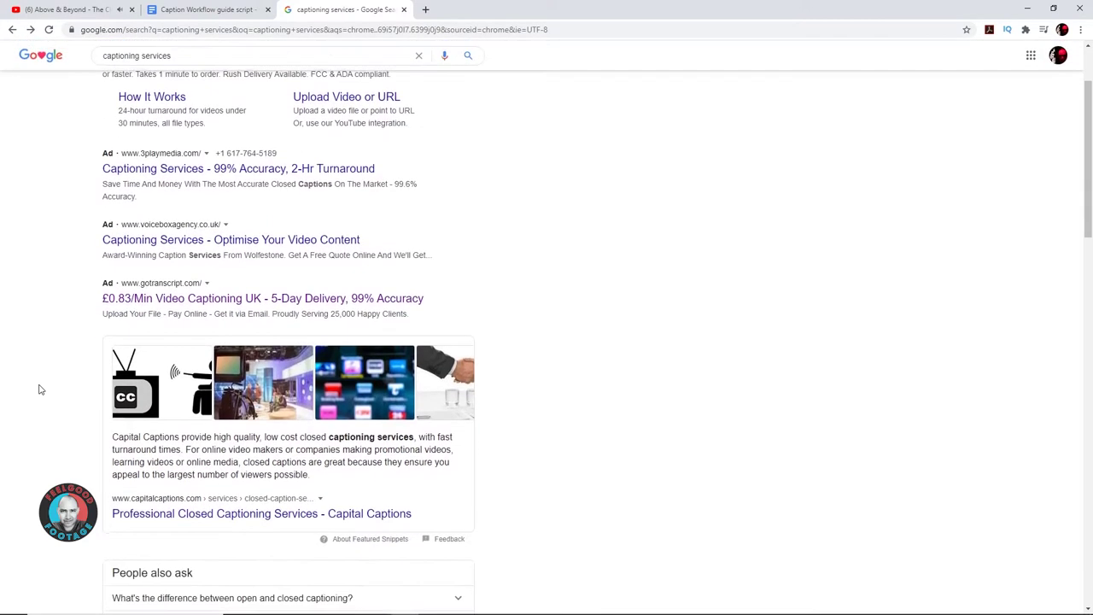
scroll(38, 389, down, 3)
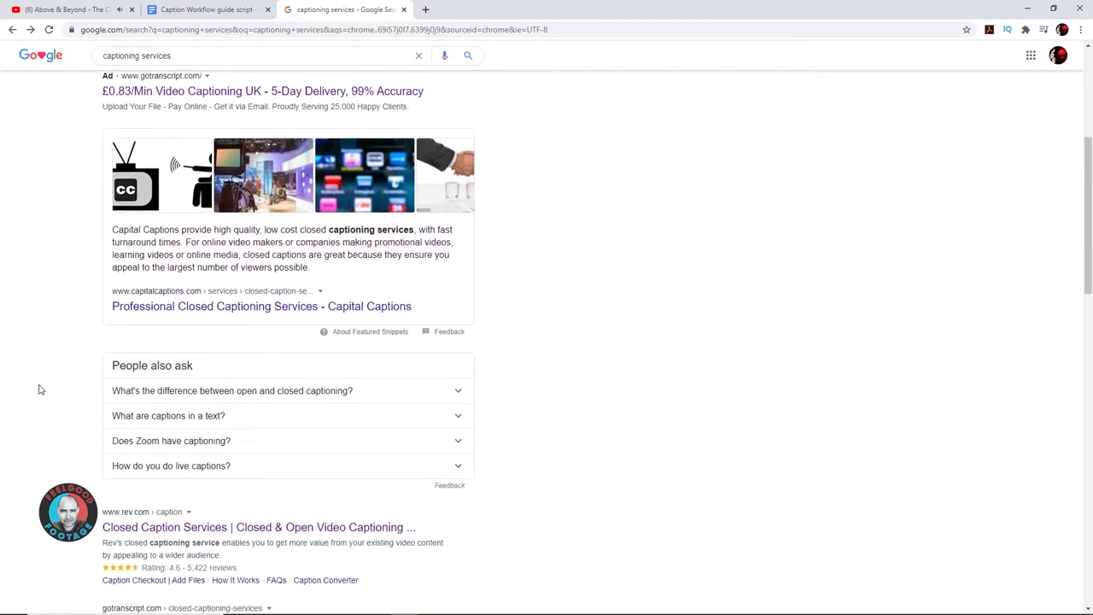
scroll(38, 389, down, 2)
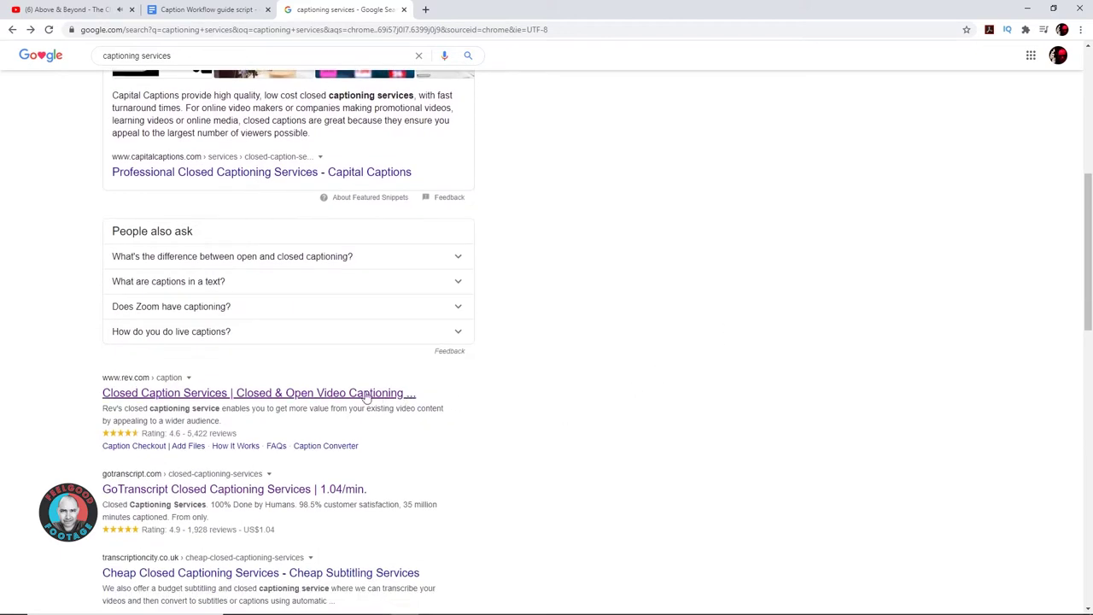
click(366, 394)
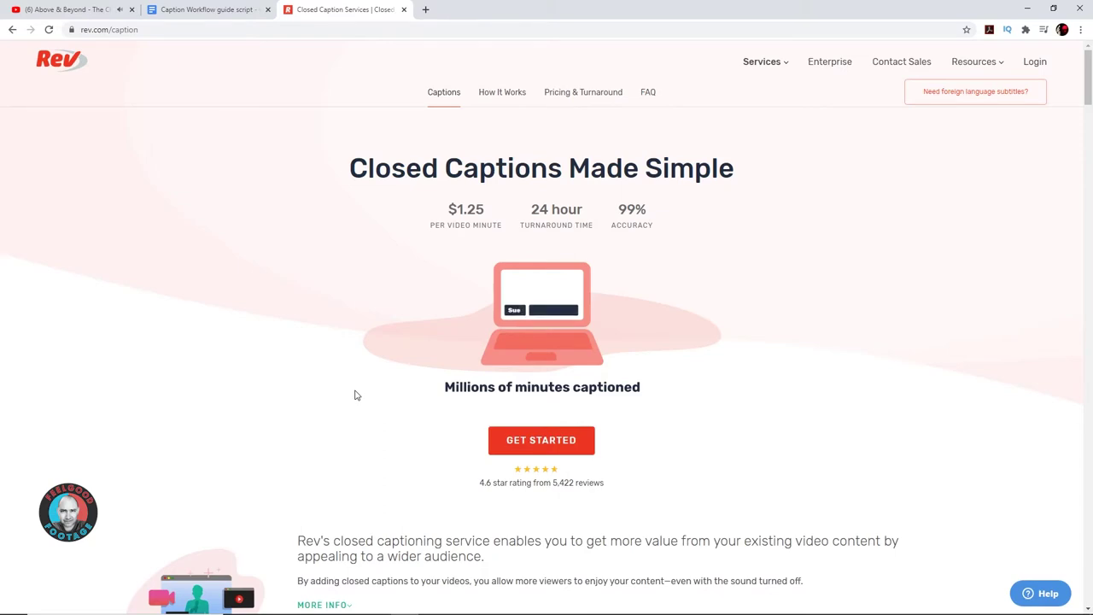
- Go to the best closed captioning services article and highlight the 5000-minutes line
key(alt+Left)
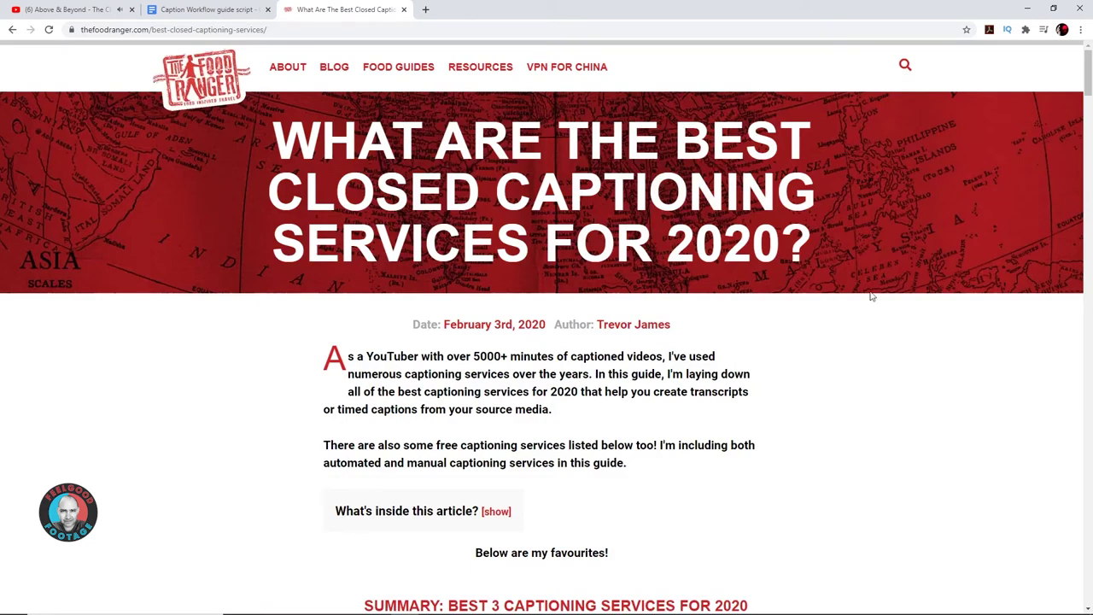
drag(1088, 85, 1089, 154)
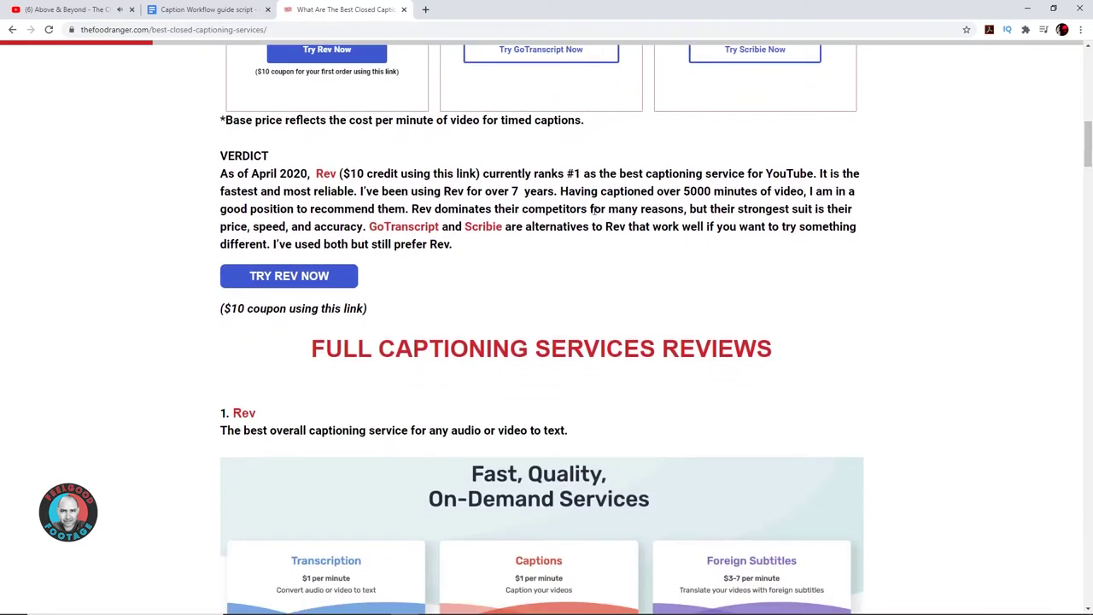
drag(563, 191, 805, 191)
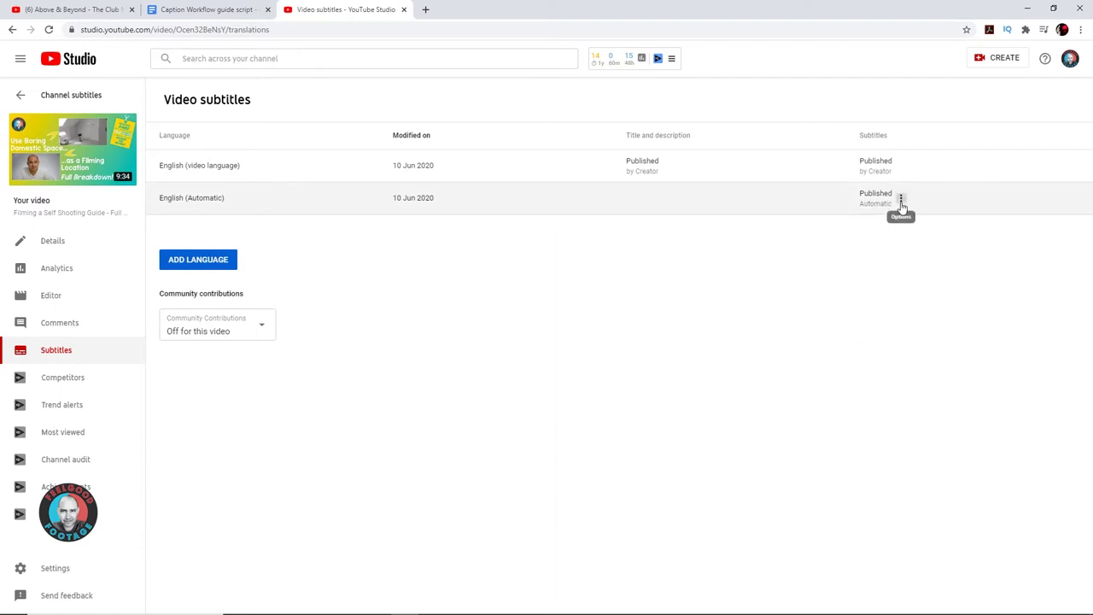
click(899, 212)
click(907, 199)
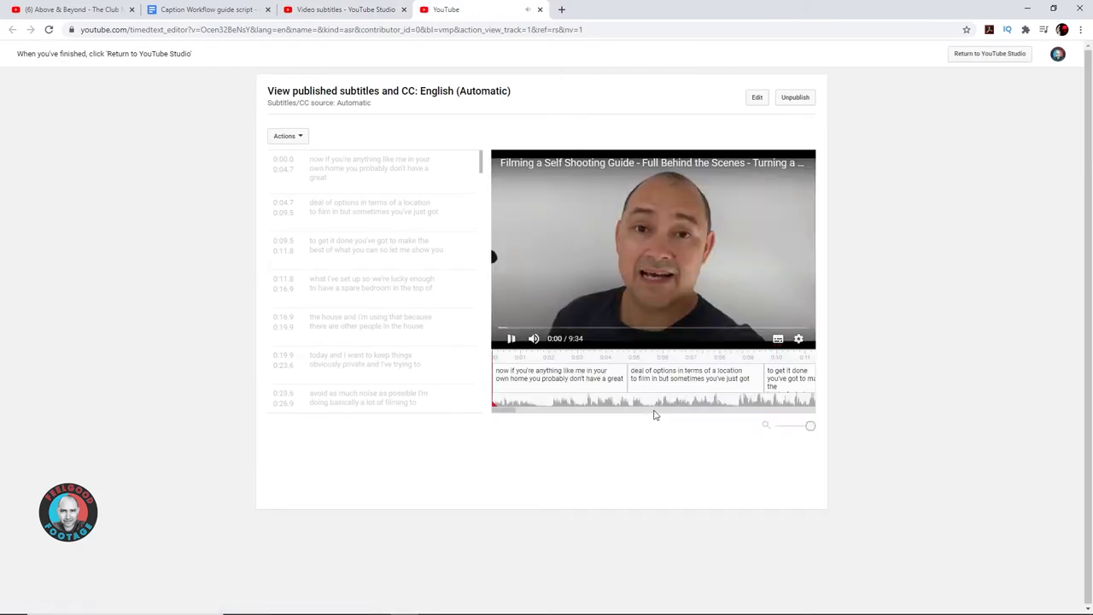
click(511, 340)
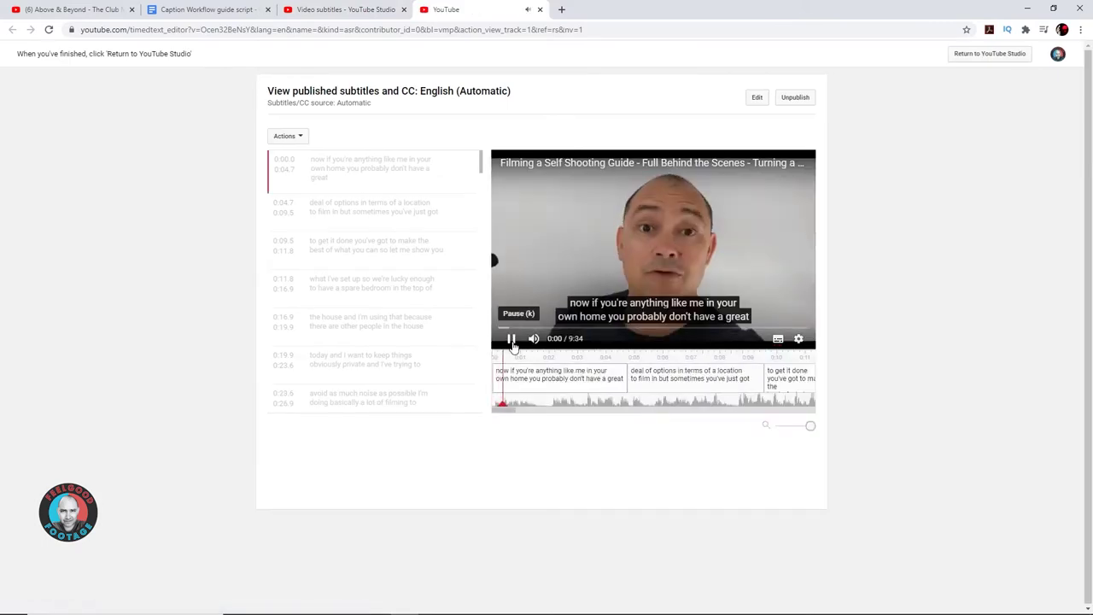
click(513, 340)
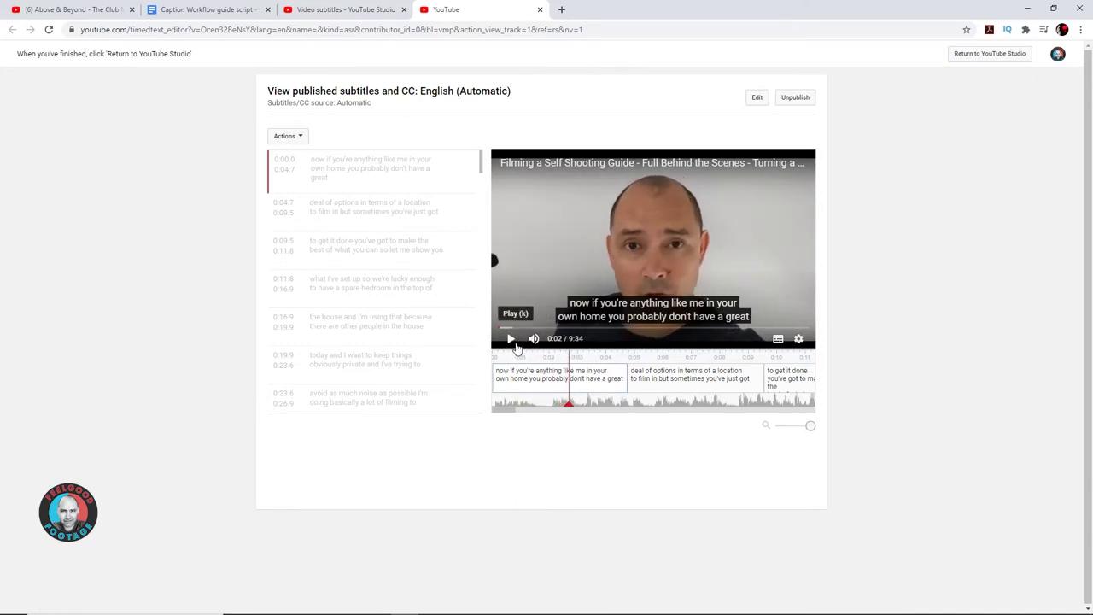
click(513, 344)
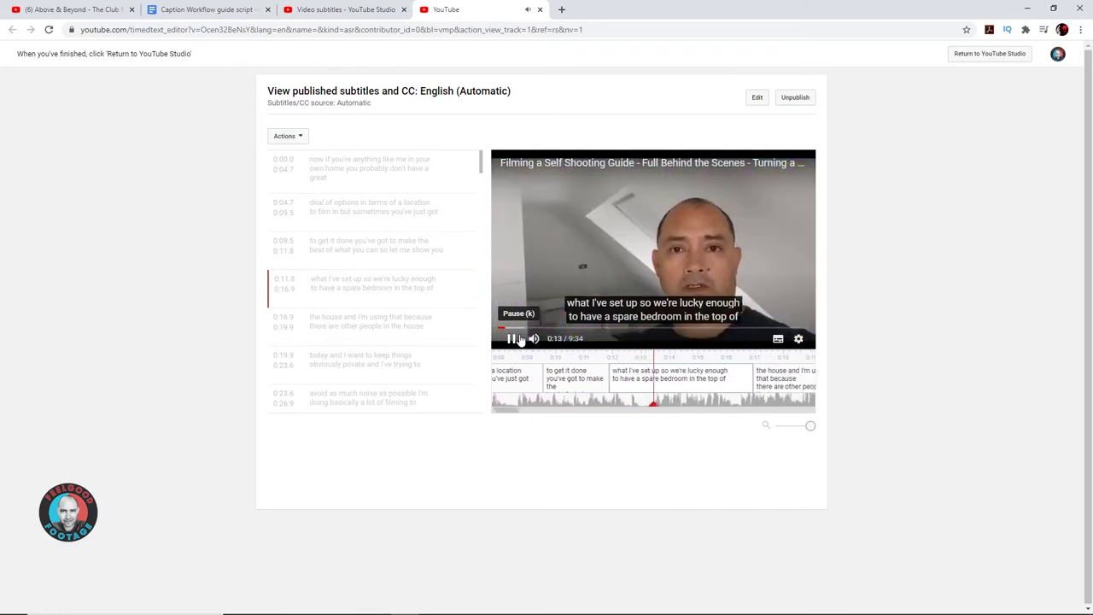
click(512, 338)
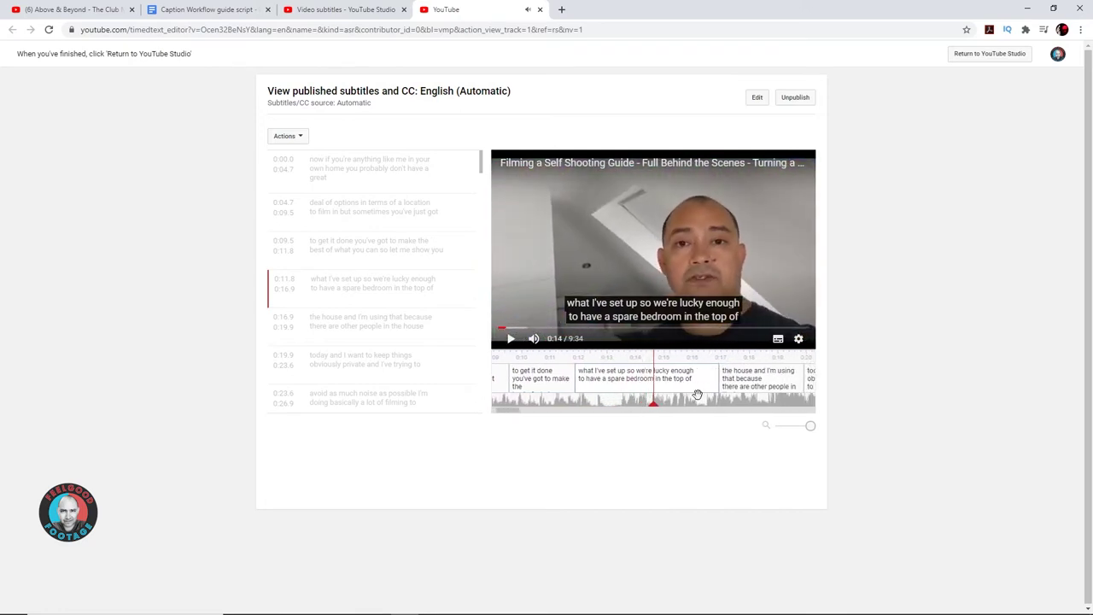
drag(657, 405, 543, 420)
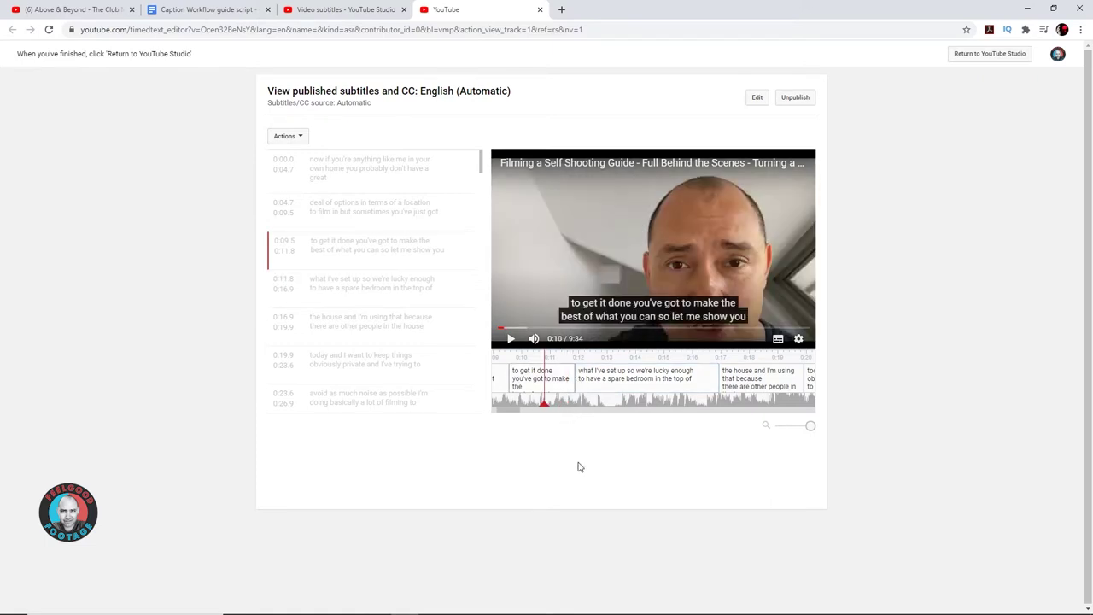
key(space)
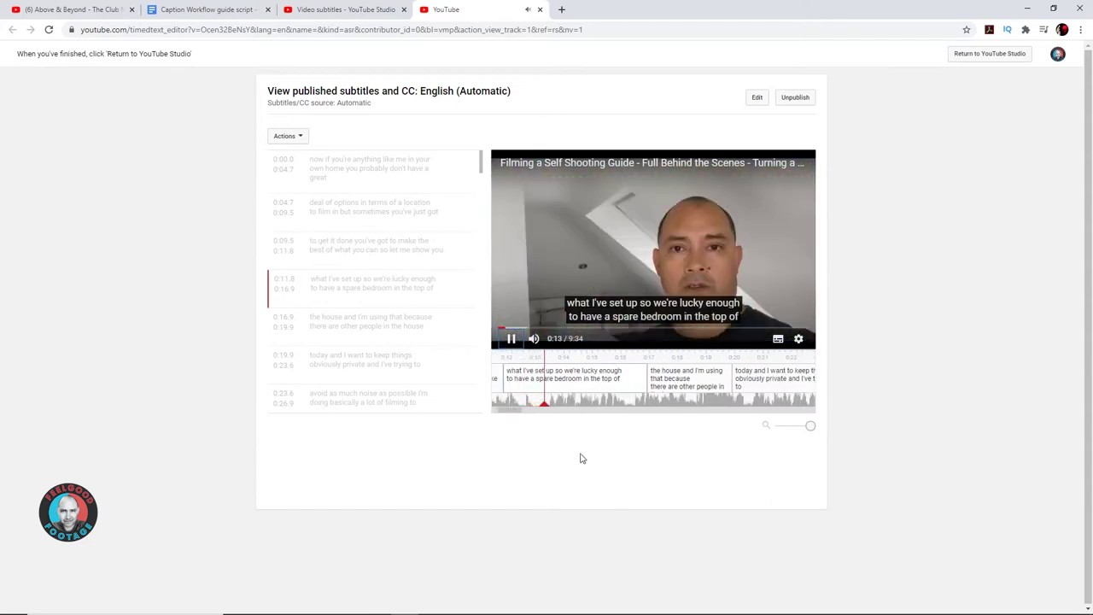
click(541, 410)
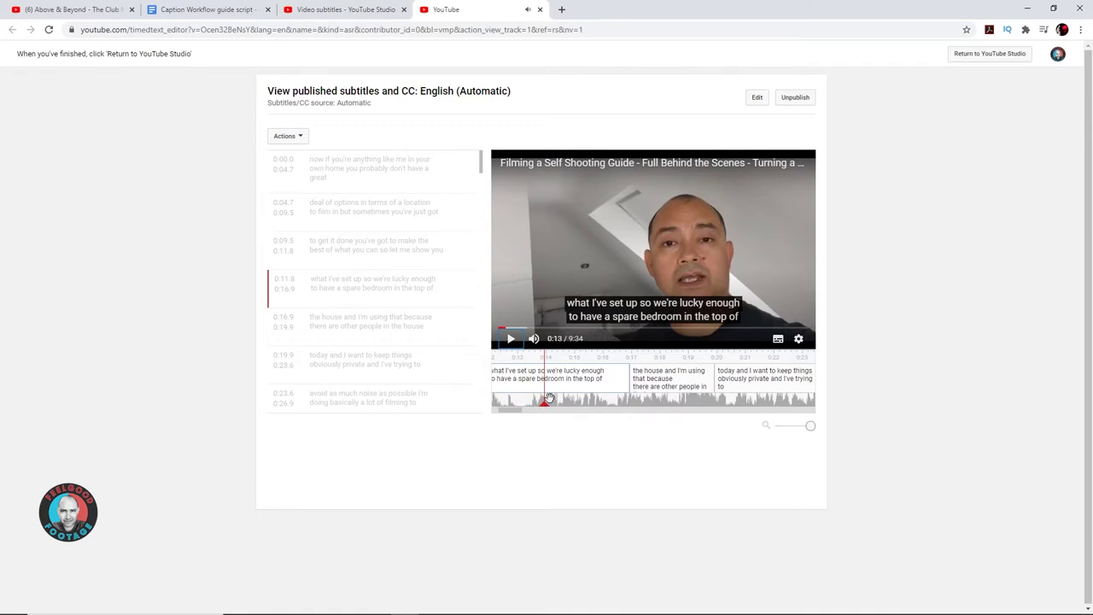
drag(550, 396, 471, 429)
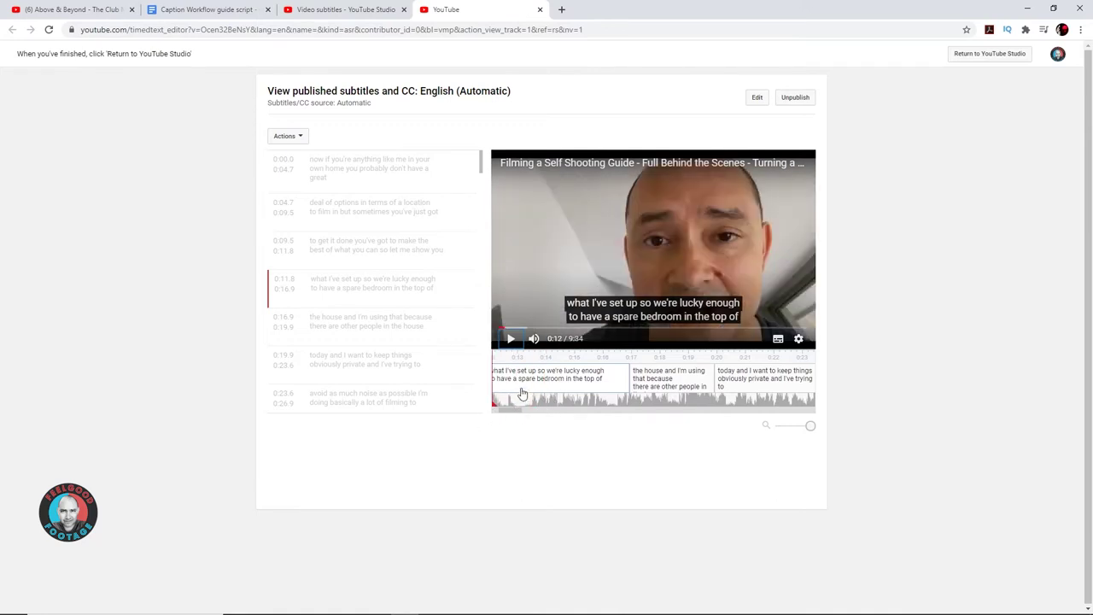
key(shift+space)
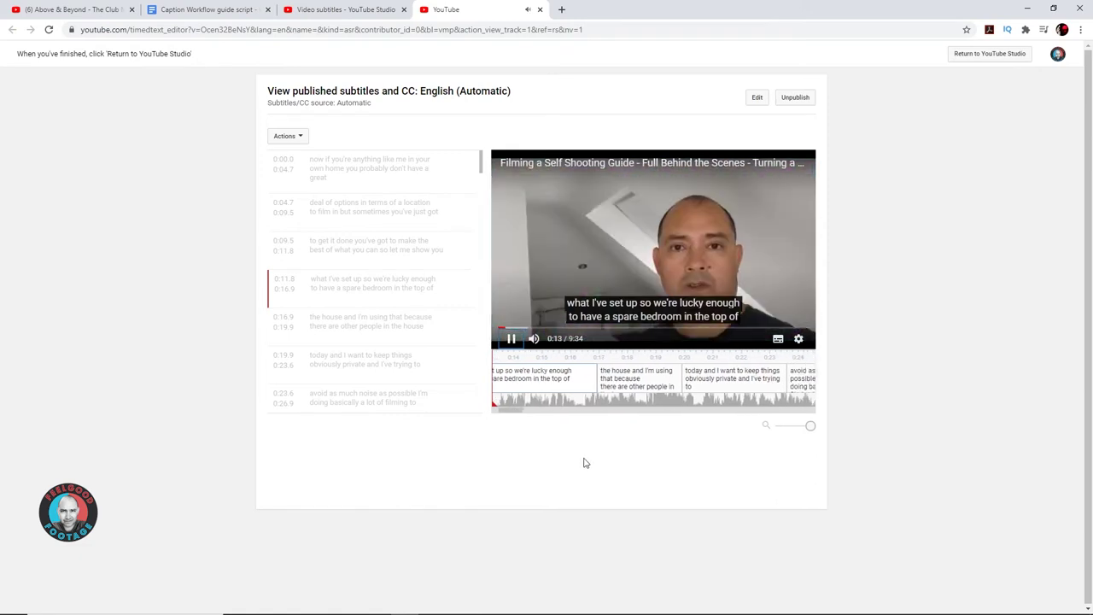
key(shift+space)
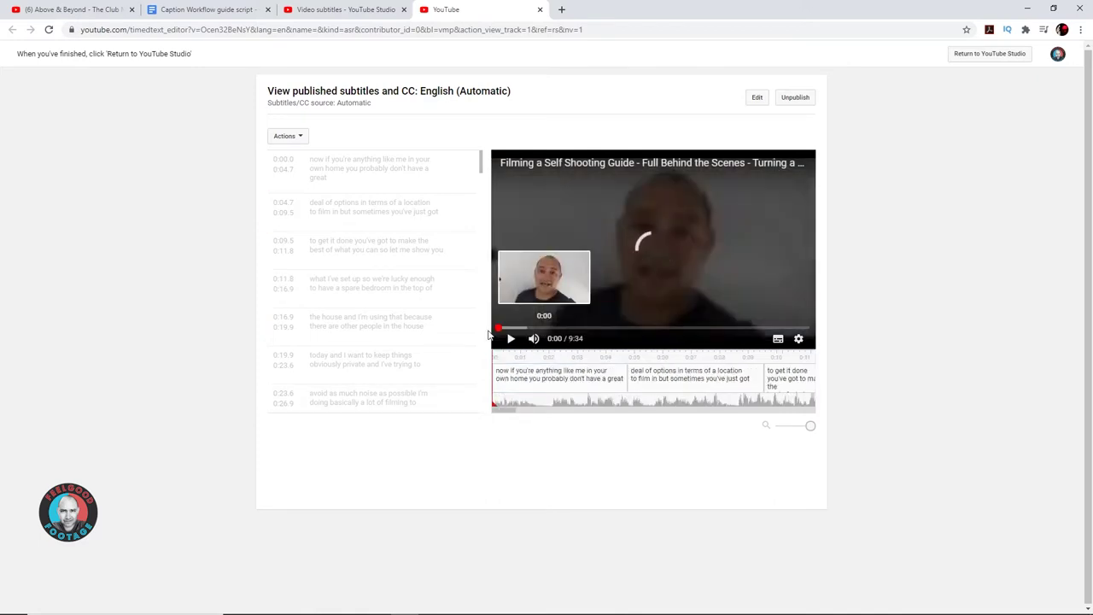
key(space)
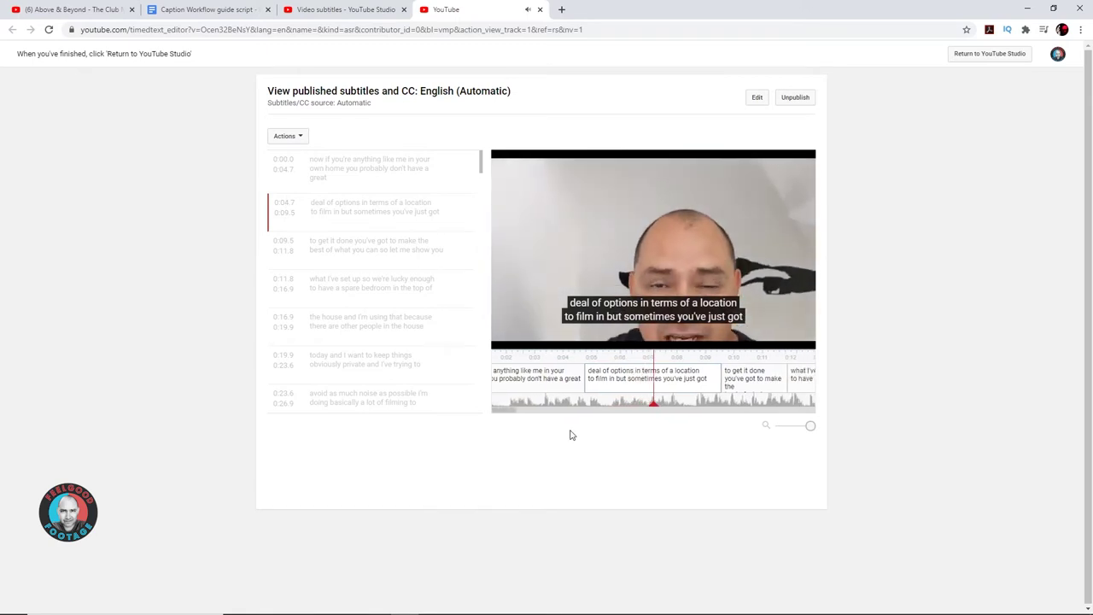
key(space)
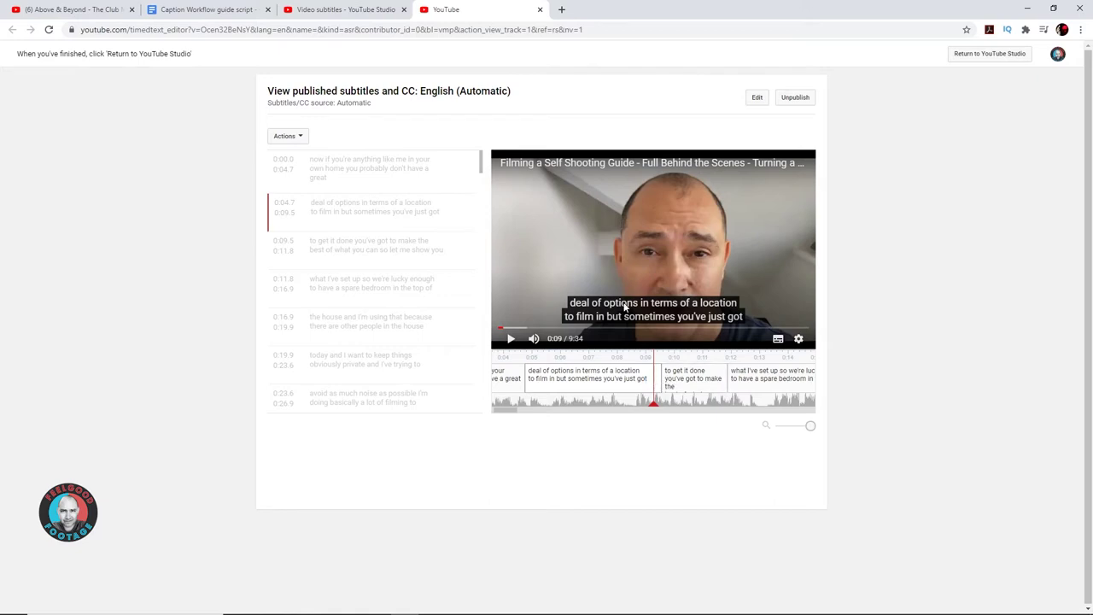
mouse_move(661, 373)
mouse_down()
mouse_move(629, 393)
mouse_move(639, 407)
mouse_move(550, 382)
mouse_up()
click(664, 384)
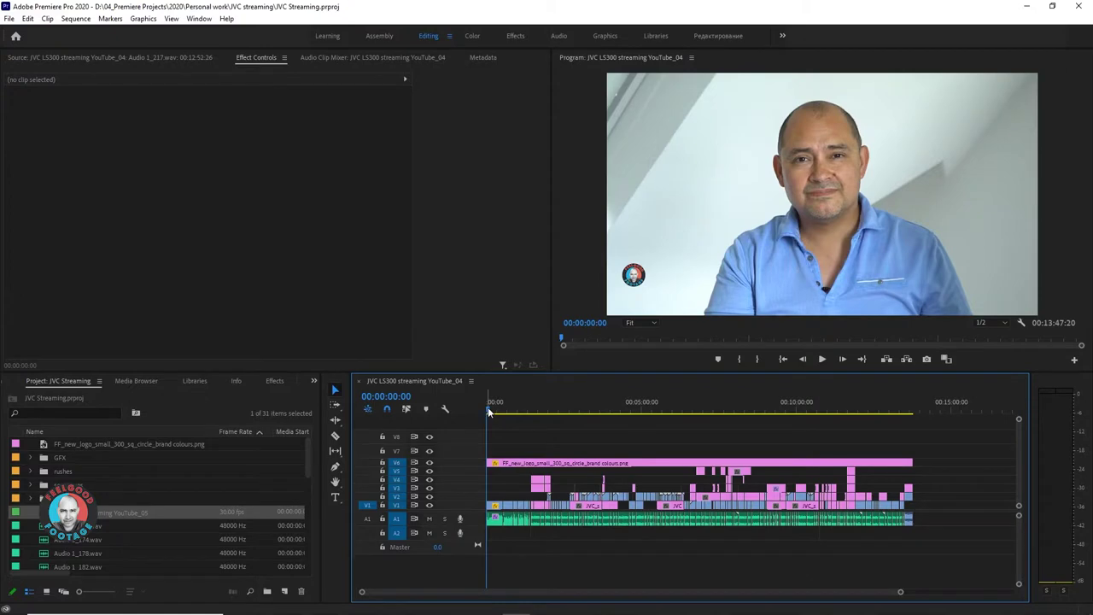
drag(490, 413, 581, 418)
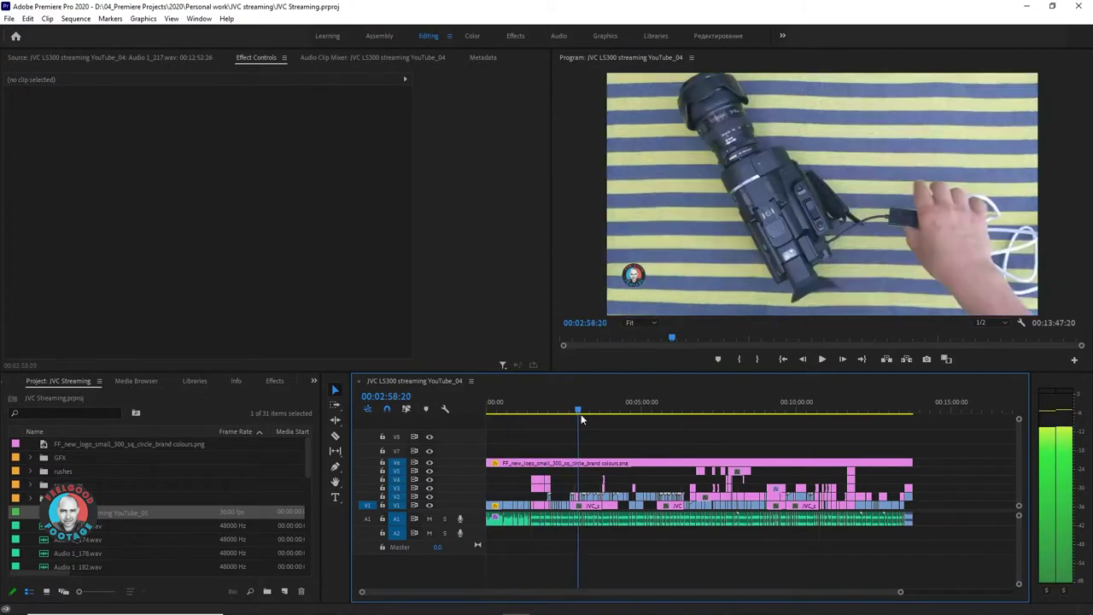
drag(580, 419, 875, 436)
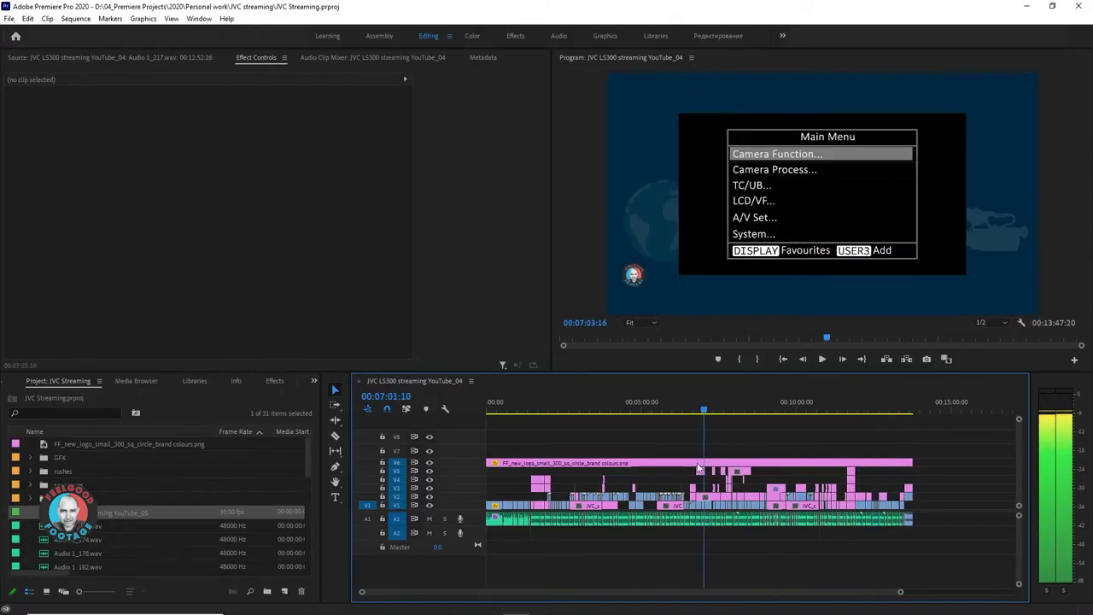
click(753, 409)
key(space)
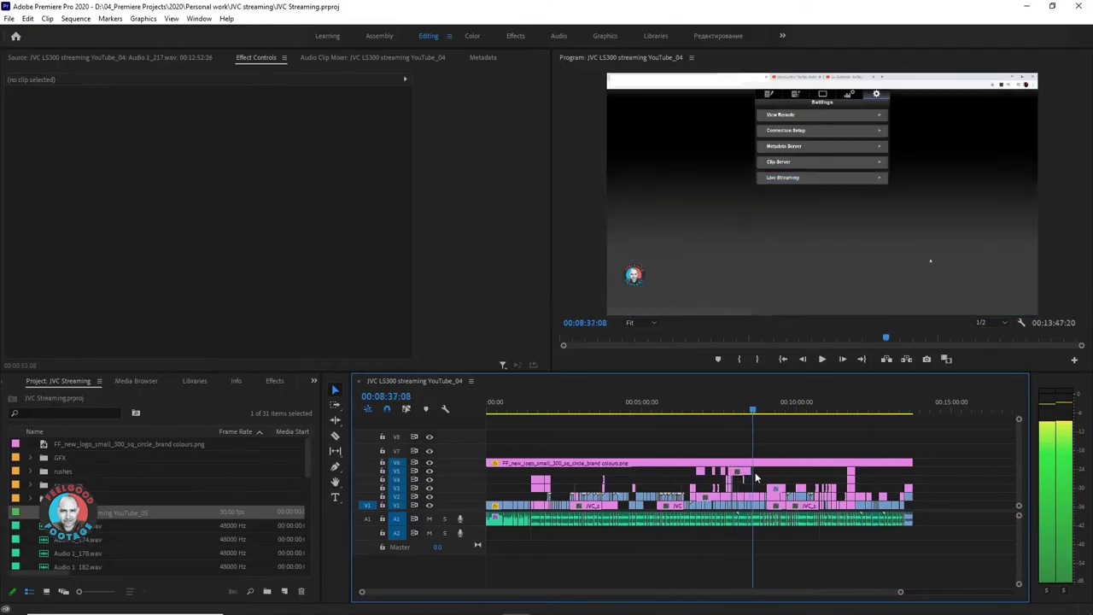
key(space)
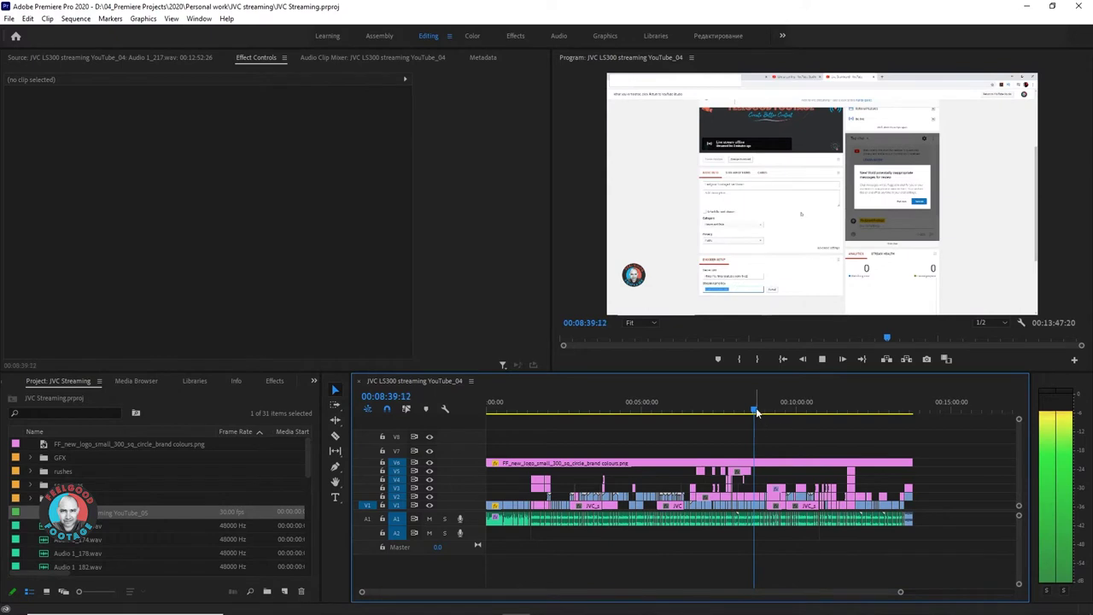
drag(755, 410, 805, 411)
click(850, 410)
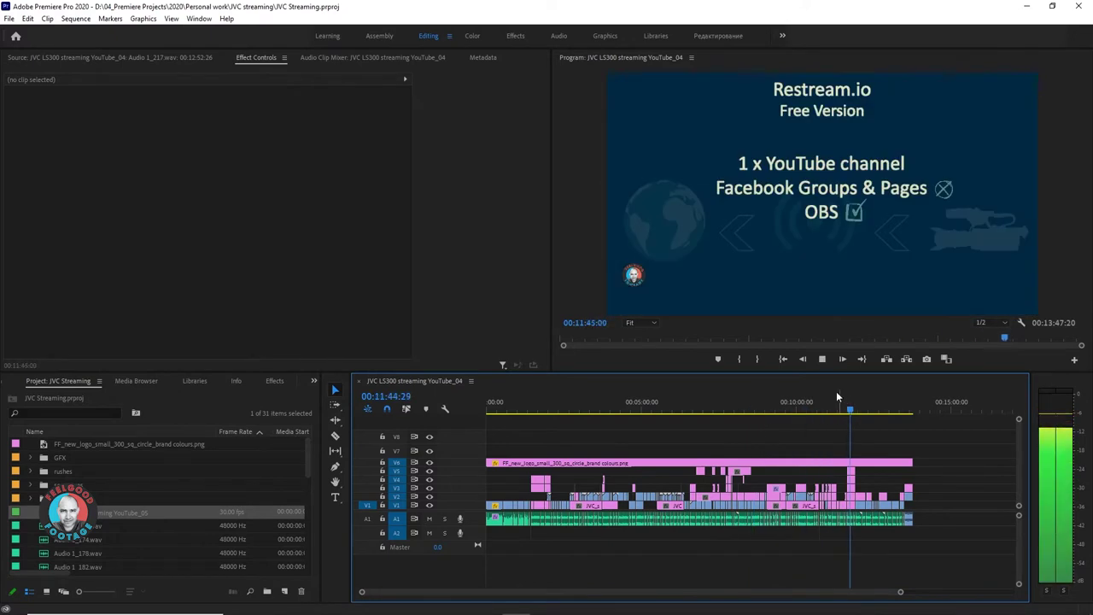
click(873, 412)
key(space)
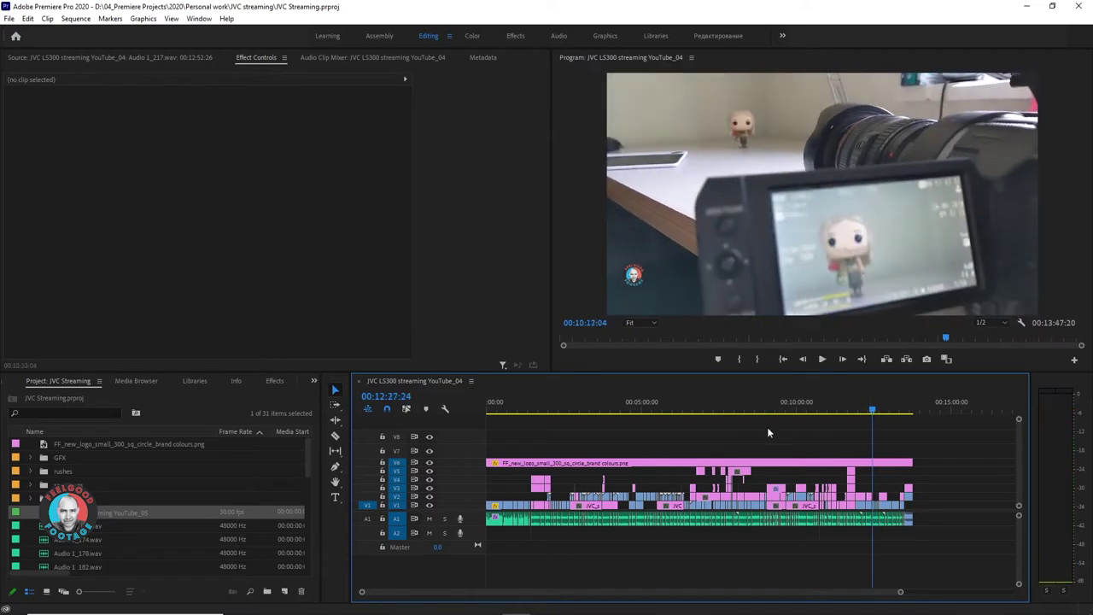
click(576, 411)
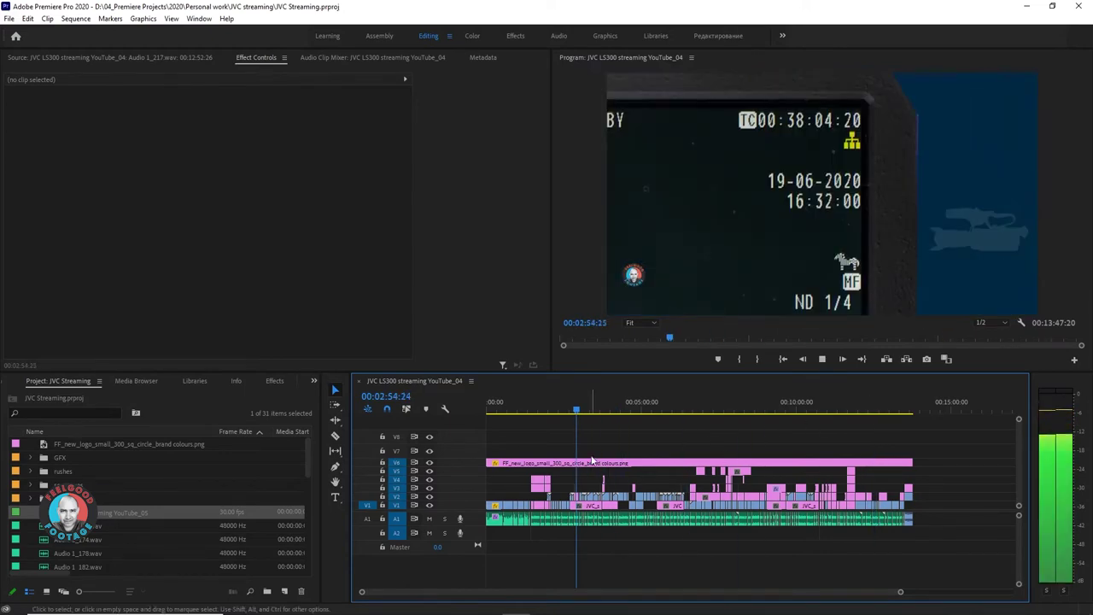
key(space)
click(570, 410)
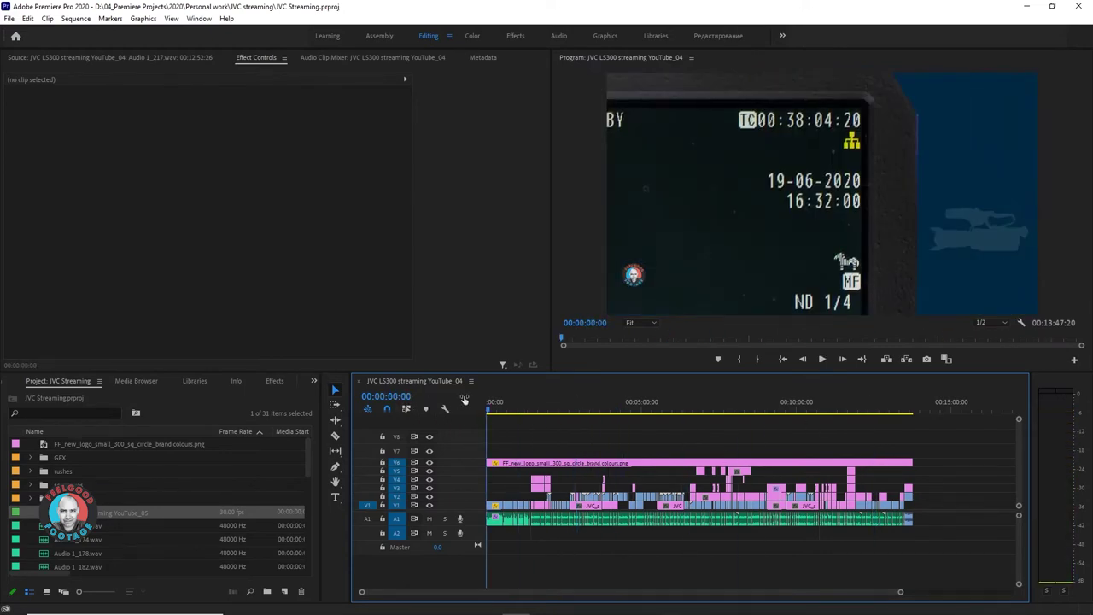
- Export the sequence audio with Ctrl+M as MP3 to Desktop as JVC_YT_Transcript_lower_quality.mp3
key(ctrl+m)
click(744, 194)
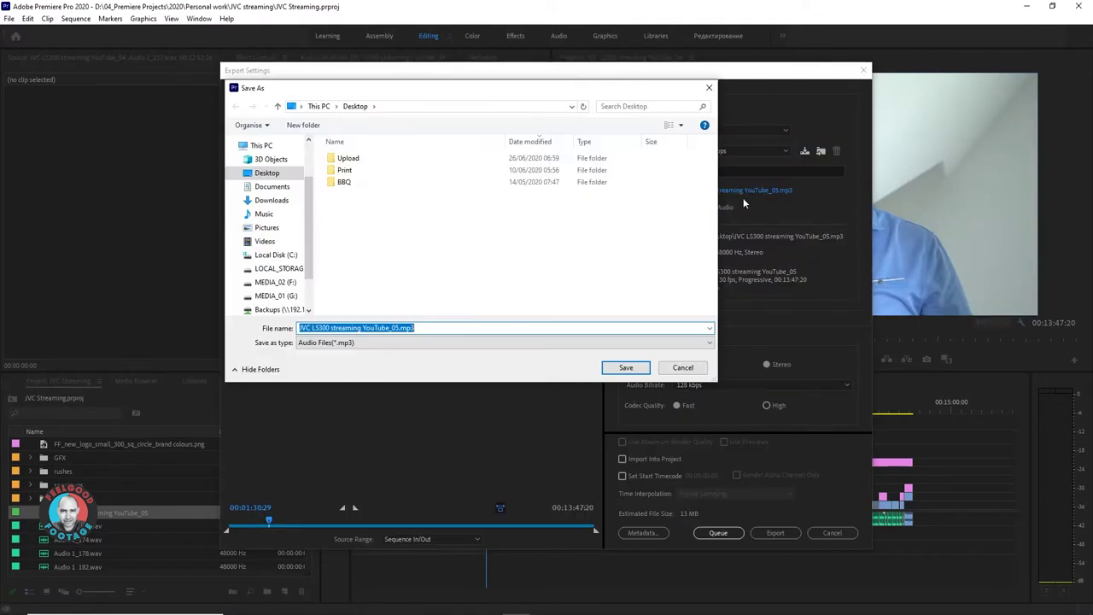
click(294, 170)
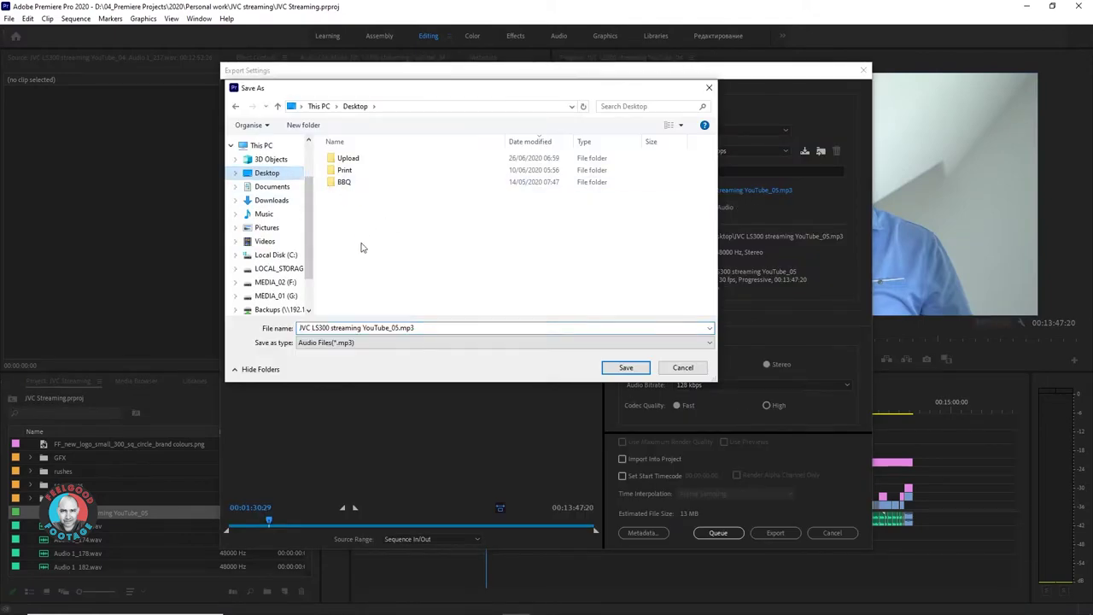
click(401, 328)
click(401, 327)
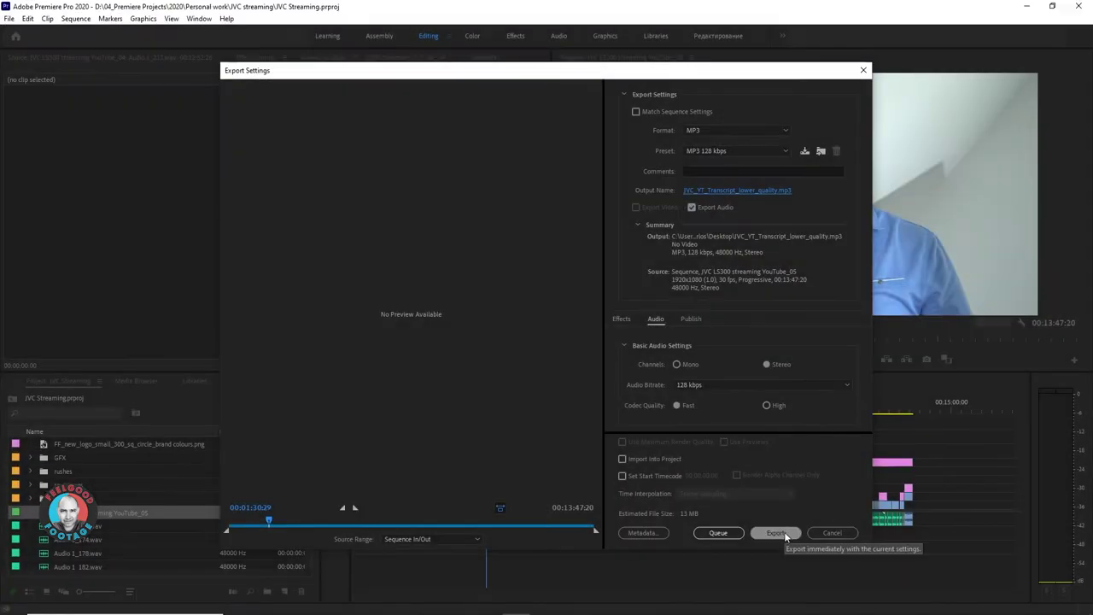
click(776, 533)
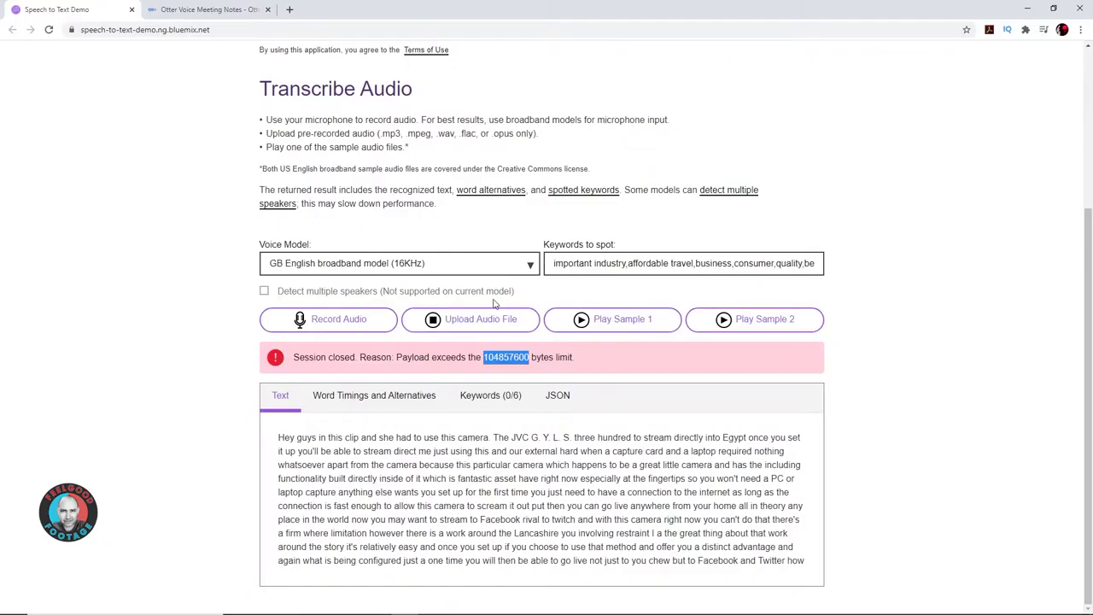
- Upload JVC_YT_Transcript_lower_quality.mp3 to Watson Speech to Text for transcription
click(492, 327)
click(181, 78)
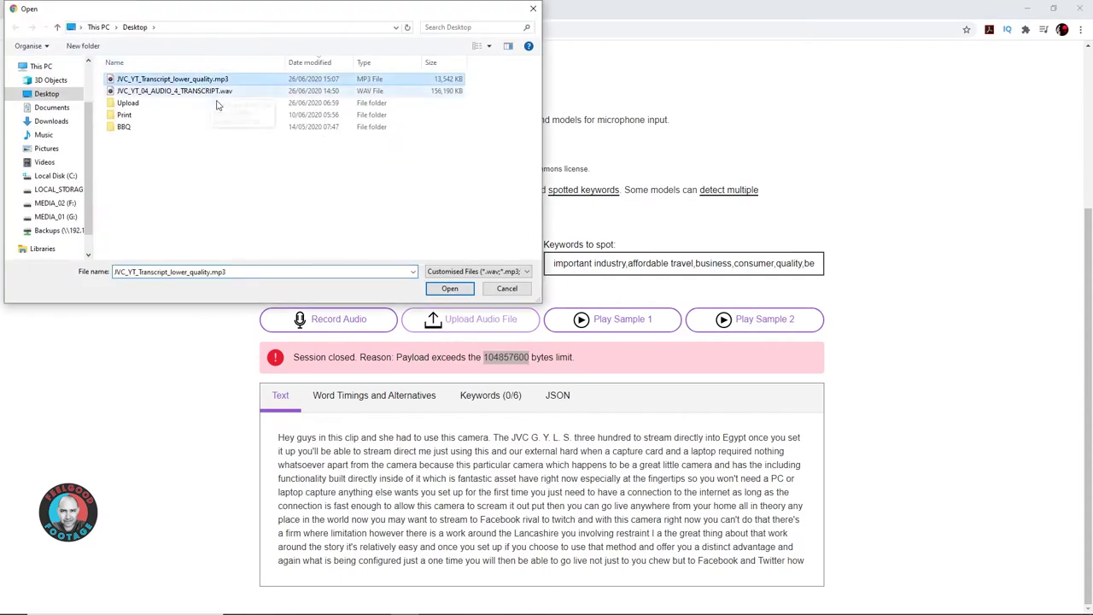
click(459, 294)
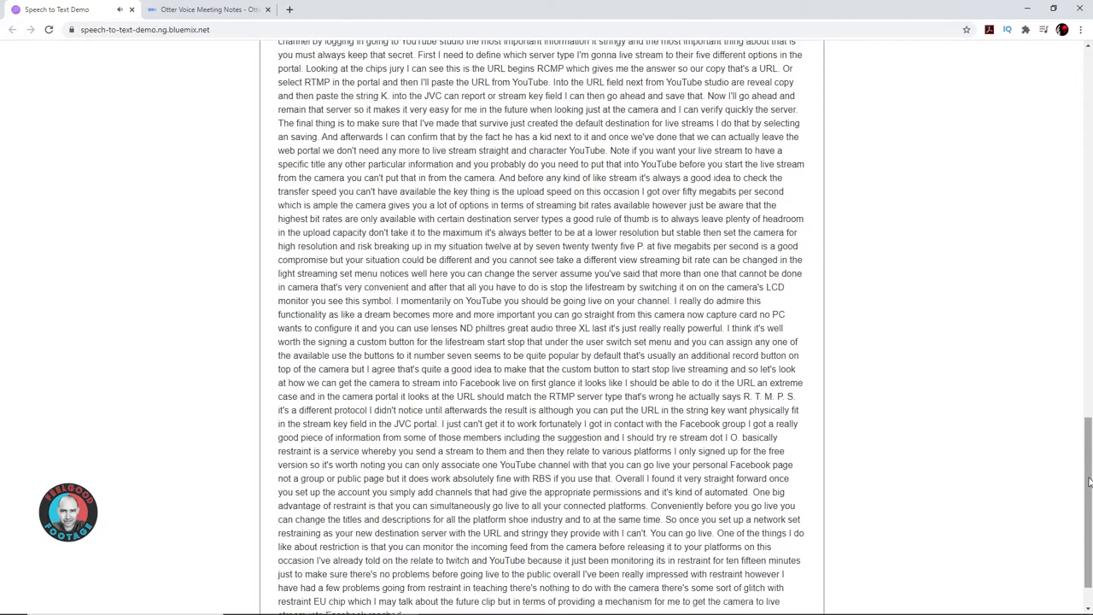
- Select the generated transcript text from its beginning
drag(1089, 430, 1090, 444)
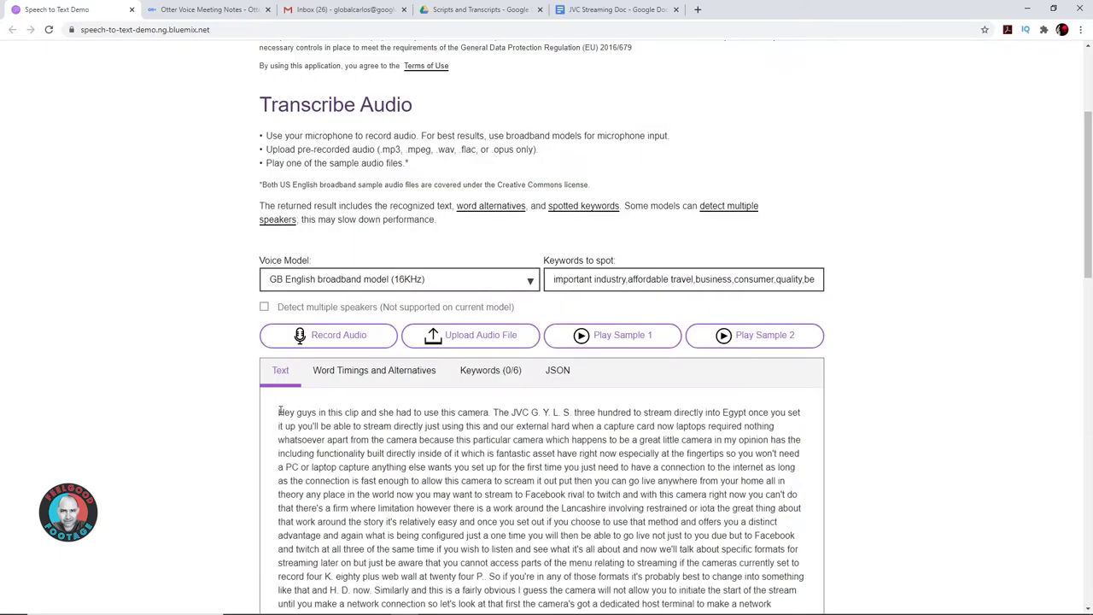
drag(279, 412, 291, 413)
click(301, 421)
mouse_move(280, 411)
mouse_down()
mouse_move(544, 608)
mouse_move(543, 590)
mouse_up()
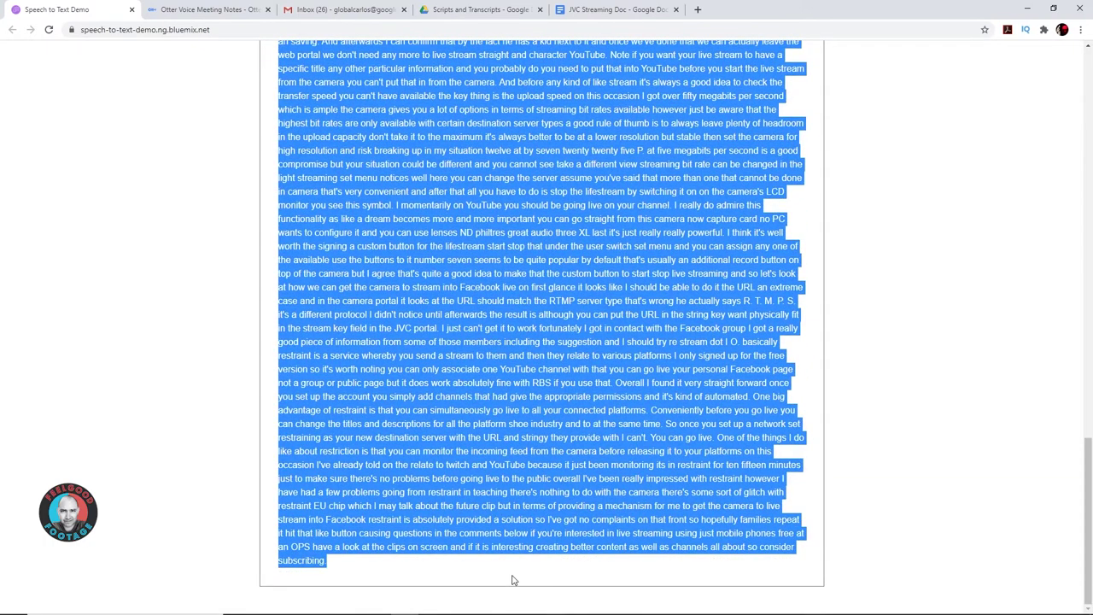
- Paste the Watson transcript into the JVC Streaming Doc and scroll back to the top
click(606, 10)
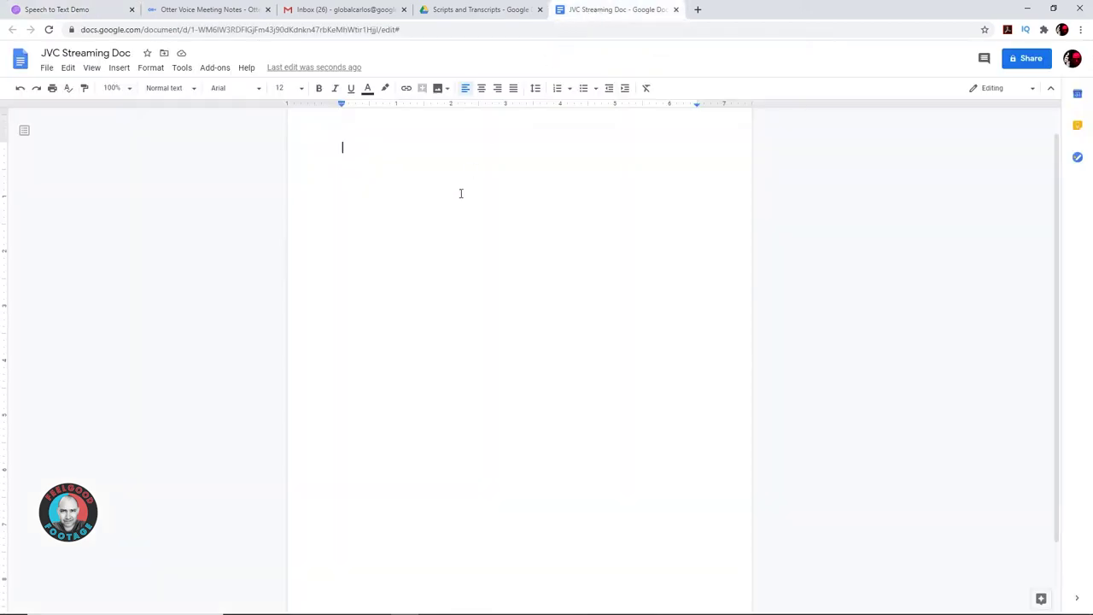
key(ctrl+v)
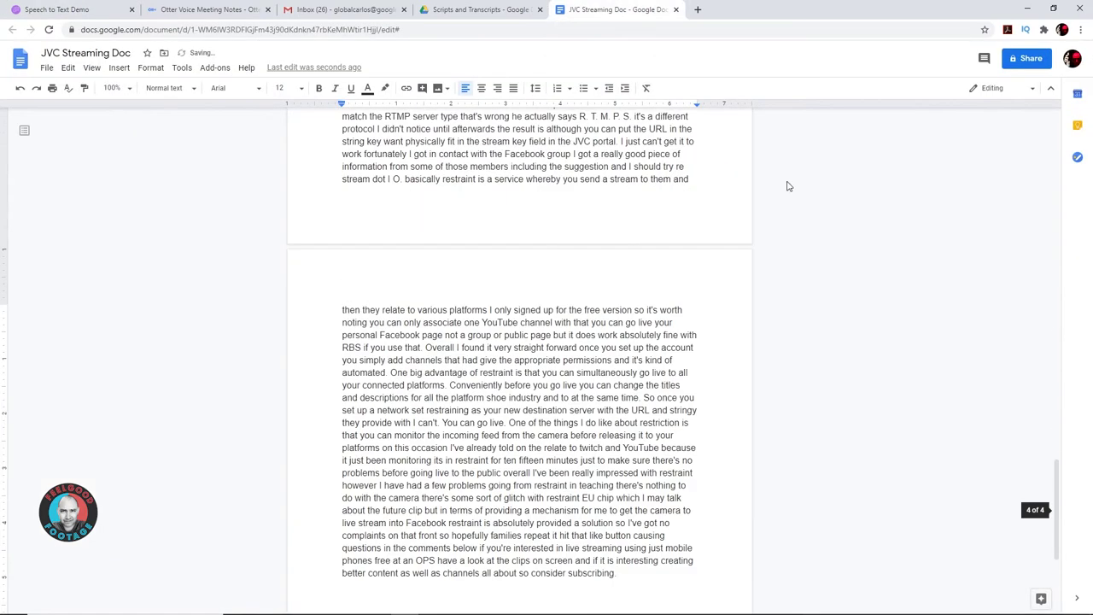
drag(1057, 485, 1056, 158)
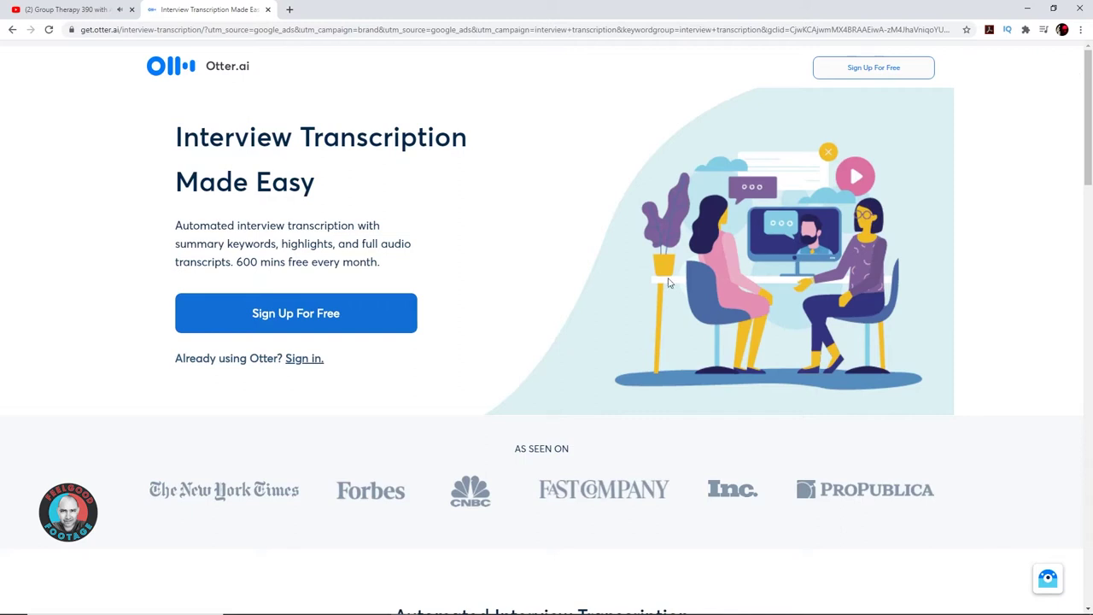
- Scroll down the Otter.ai interview transcription page to the Otter Plans section
drag(1090, 121, 1089, 208)
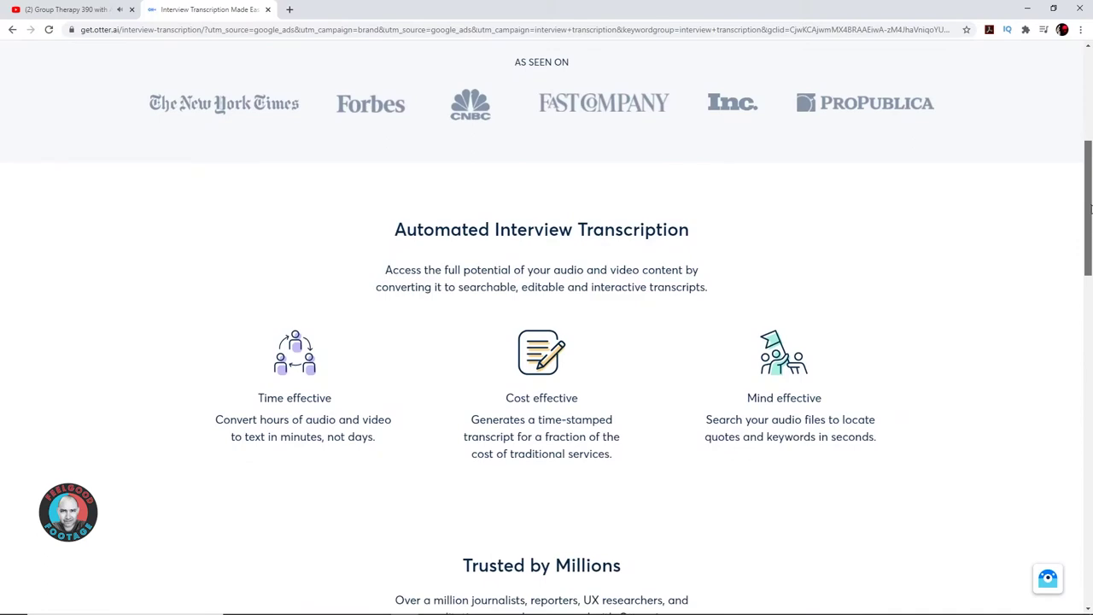
drag(1090, 208, 1090, 325)
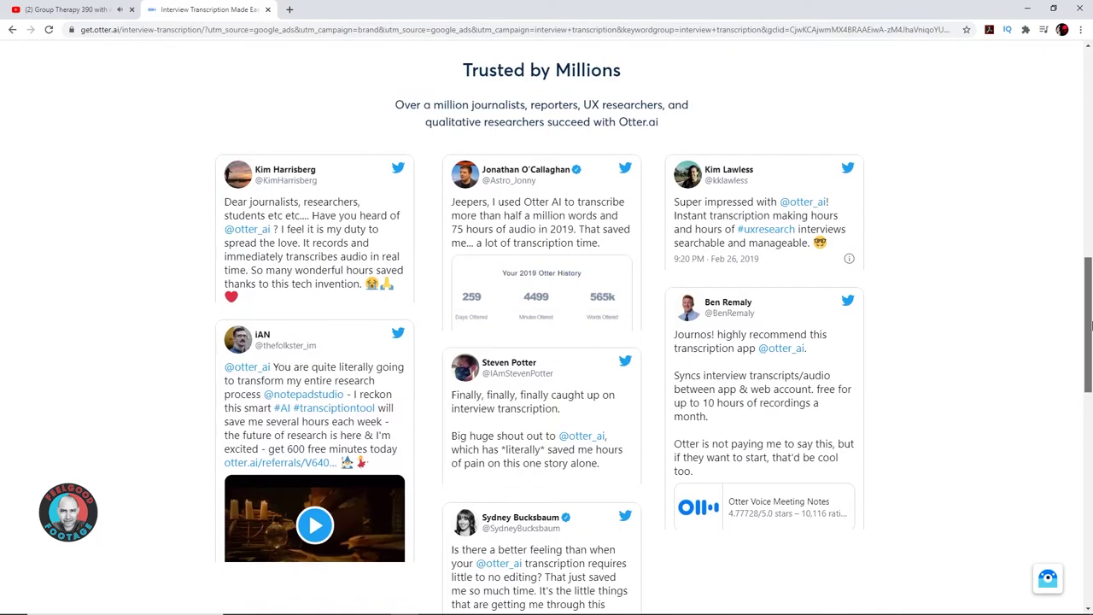
drag(1090, 325, 1091, 484)
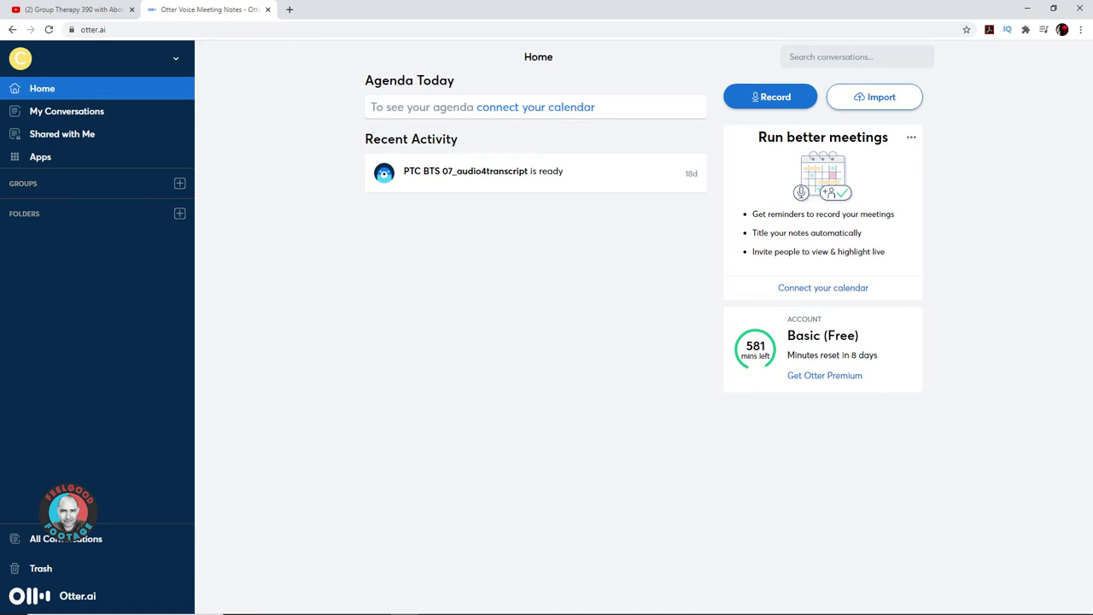
- Import JVC_YT_Transcript_lower_quality.mp3 from Desktop > Caption Workflow project into Otter
key(ctrl+plus)
key(ctrl+plus)
key(ctrl+plus)
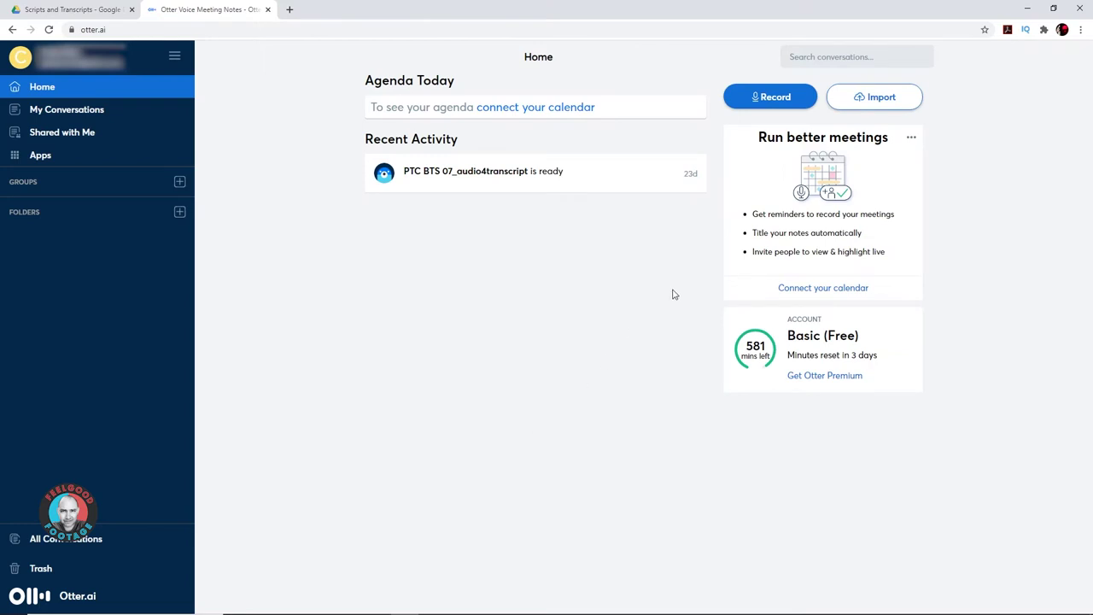
click(877, 87)
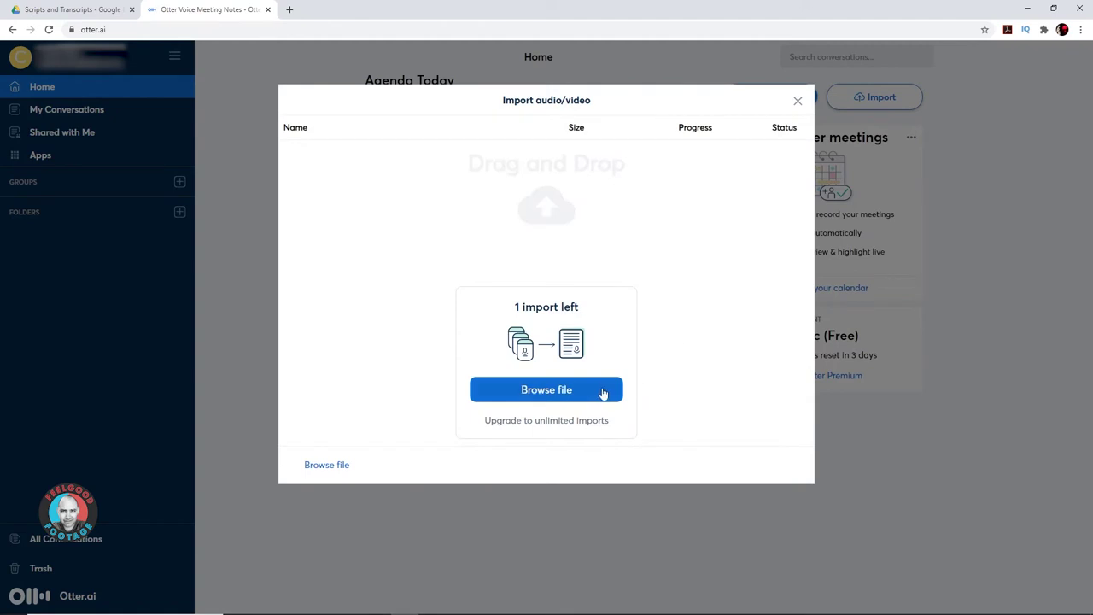
click(556, 398)
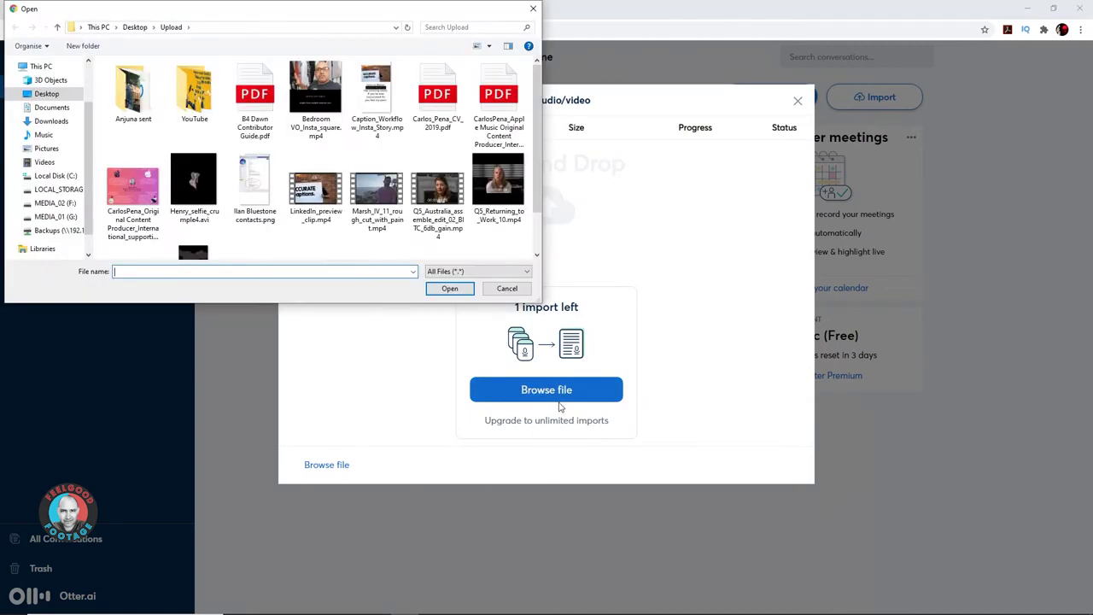
click(53, 94)
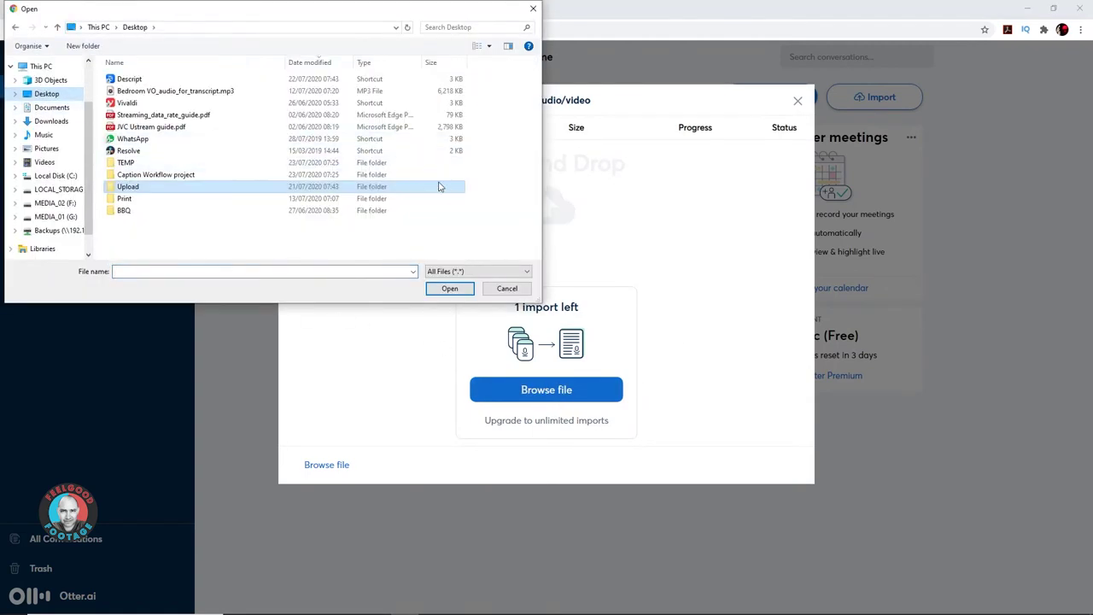
double_click(152, 175)
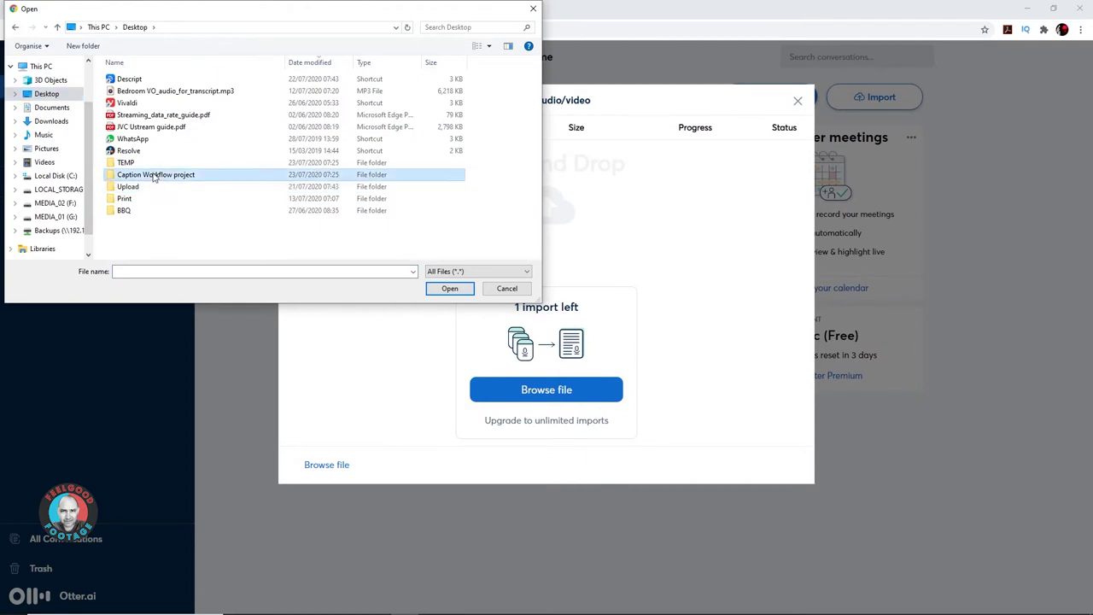
click(142, 80)
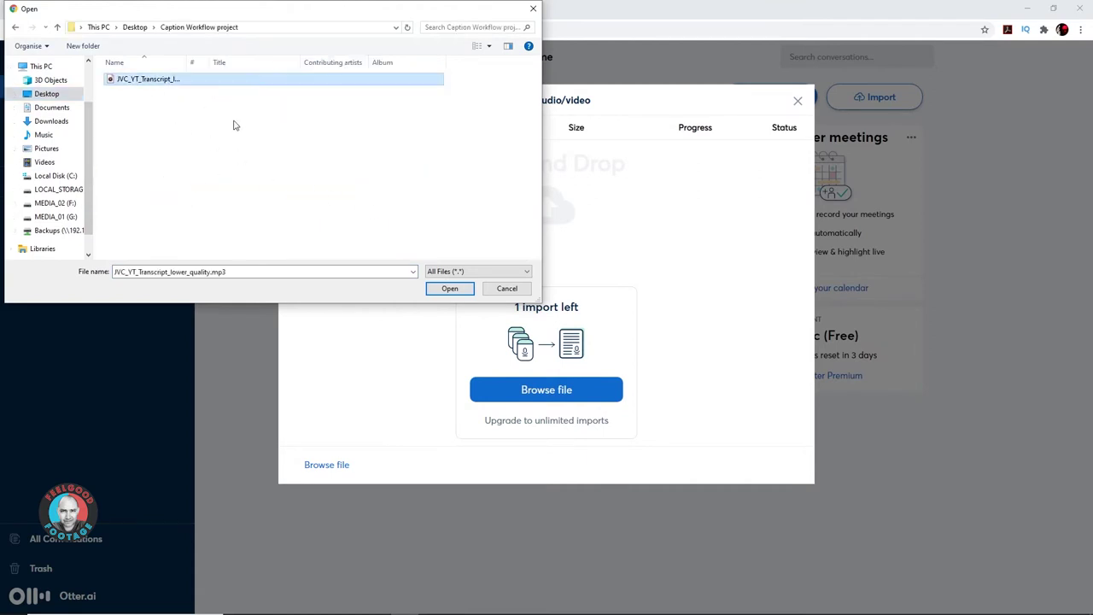
click(450, 288)
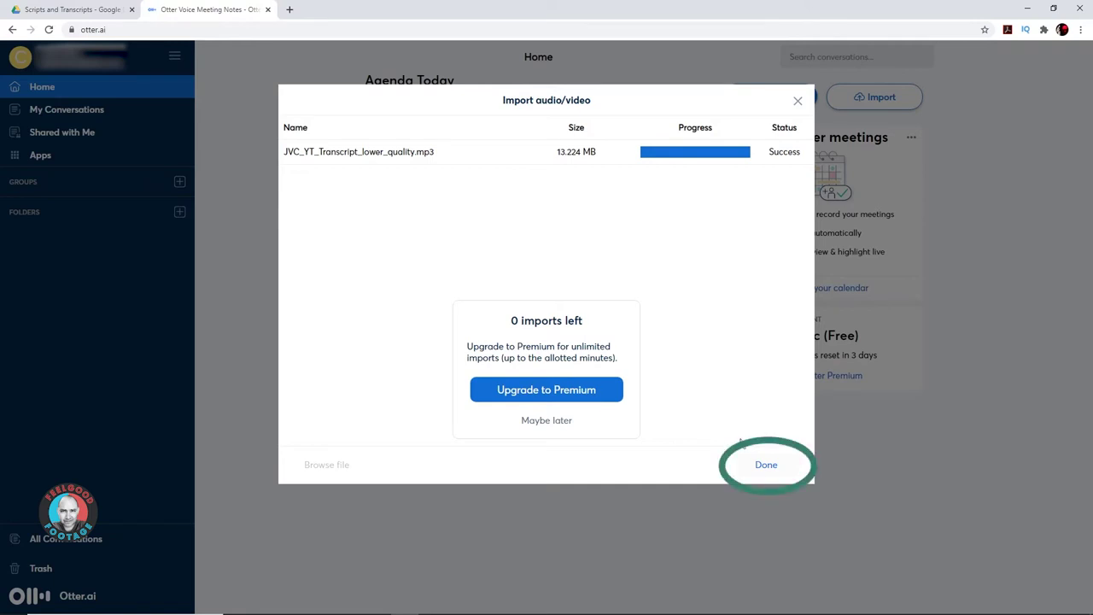
- Close the import and open the JVC_YT_Transcript_lower_quality transcript, scrolling through its 13:48 text
click(766, 465)
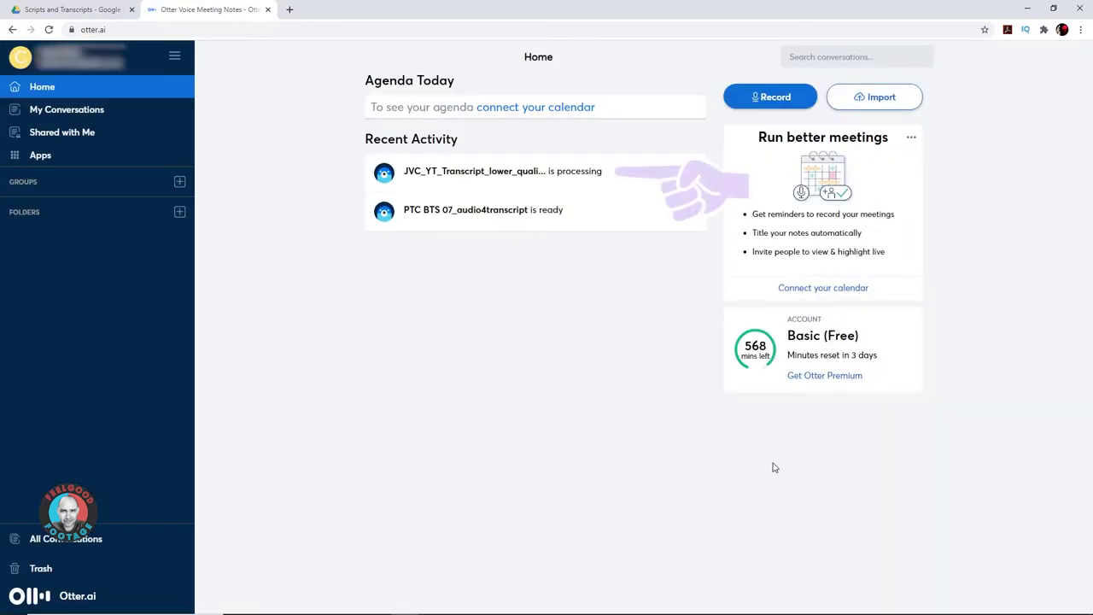
click(515, 175)
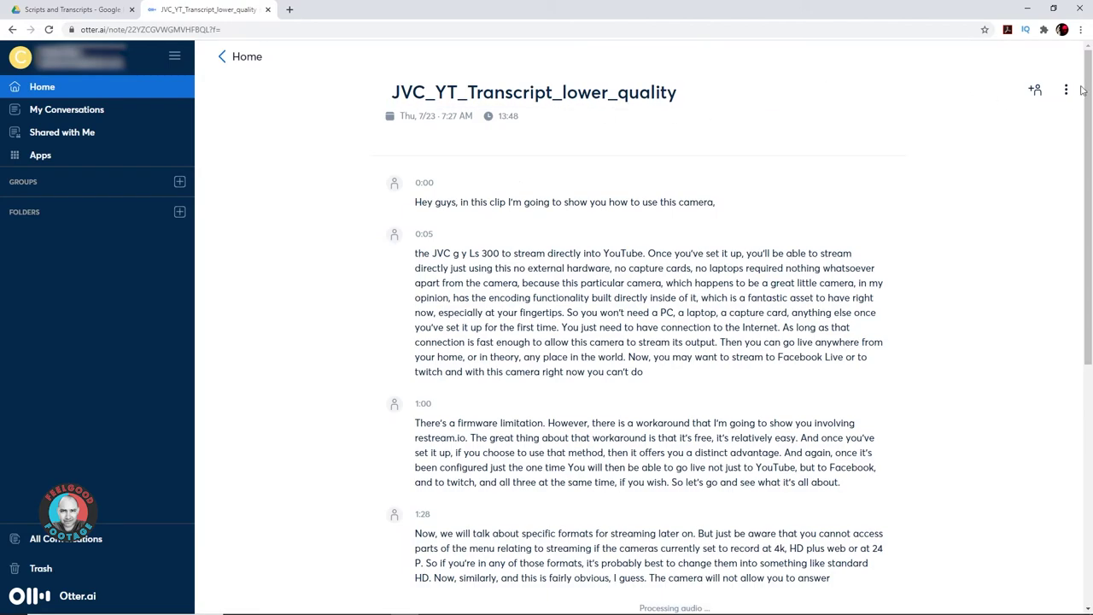
drag(1090, 81, 1087, 141)
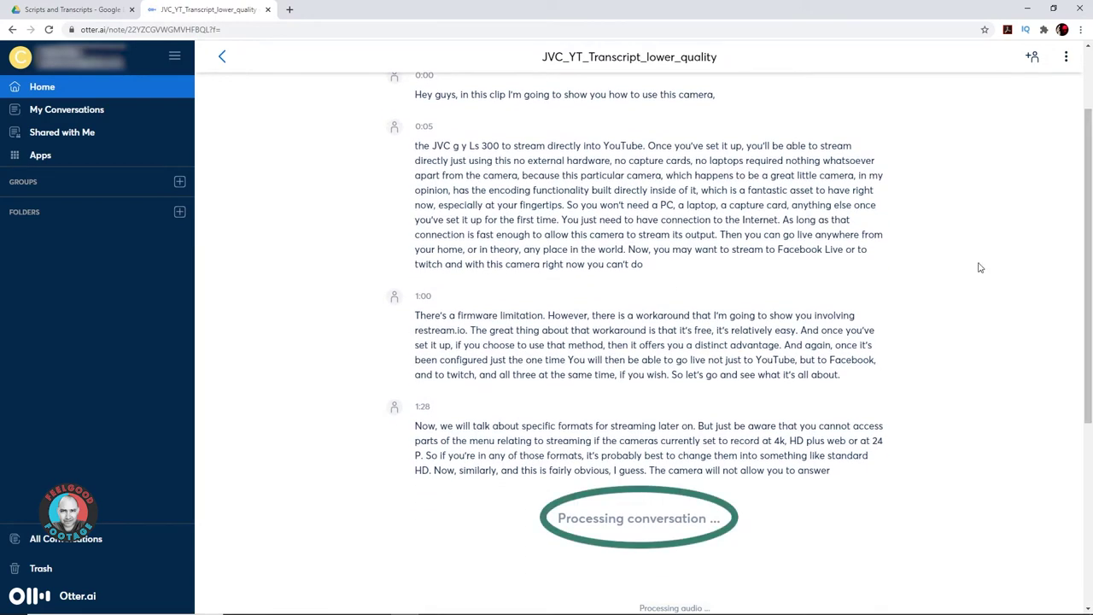
mouse_move(1086, 172)
mouse_down()
mouse_move(1090, 235)
mouse_move(1075, 242)
mouse_up()
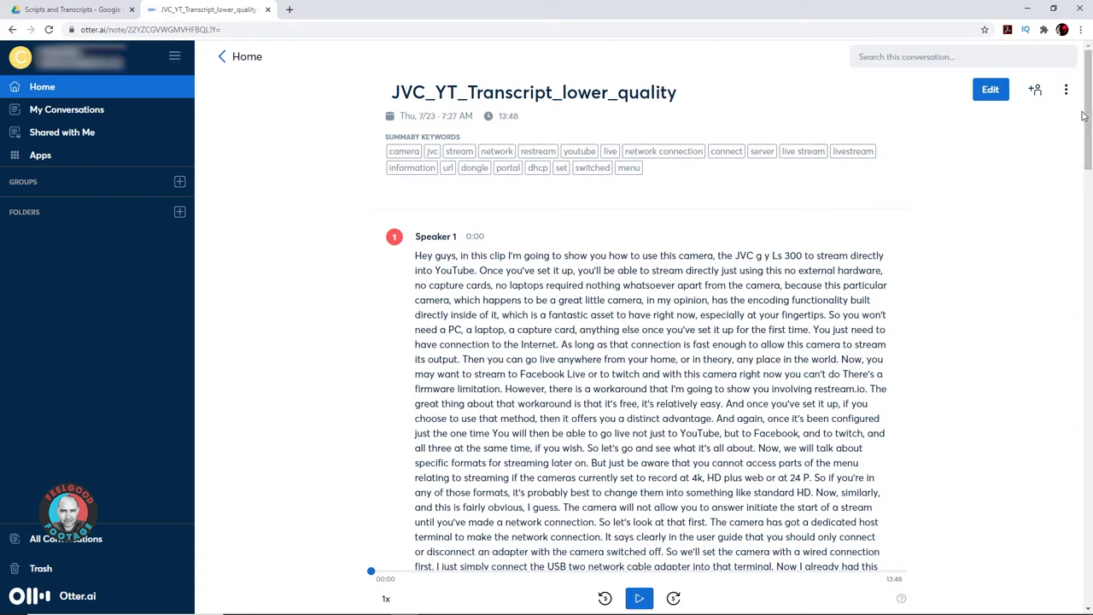
click(579, 151)
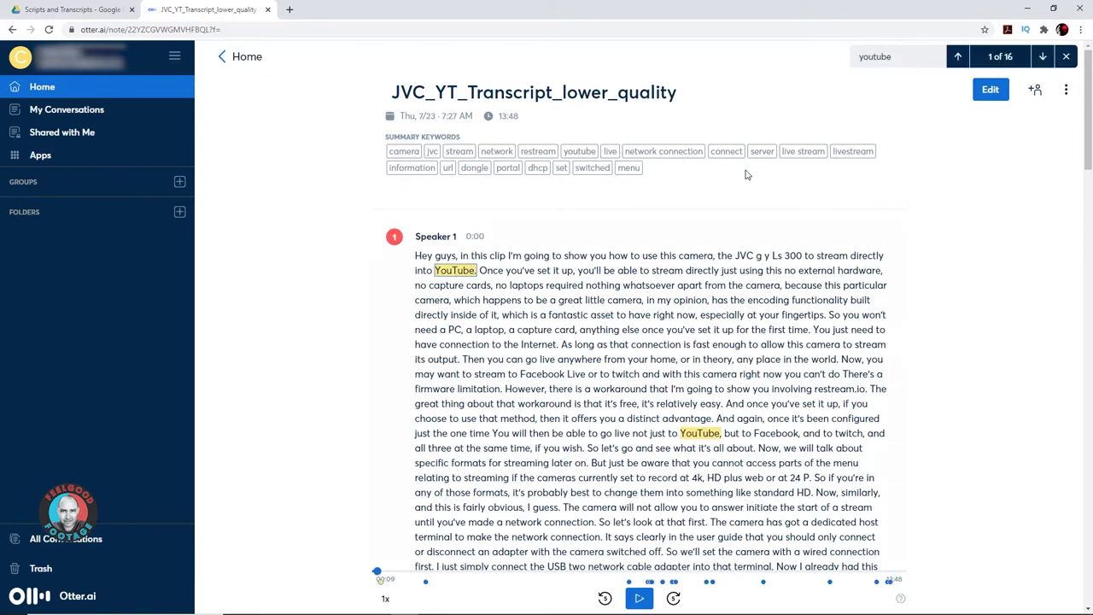
click(432, 151)
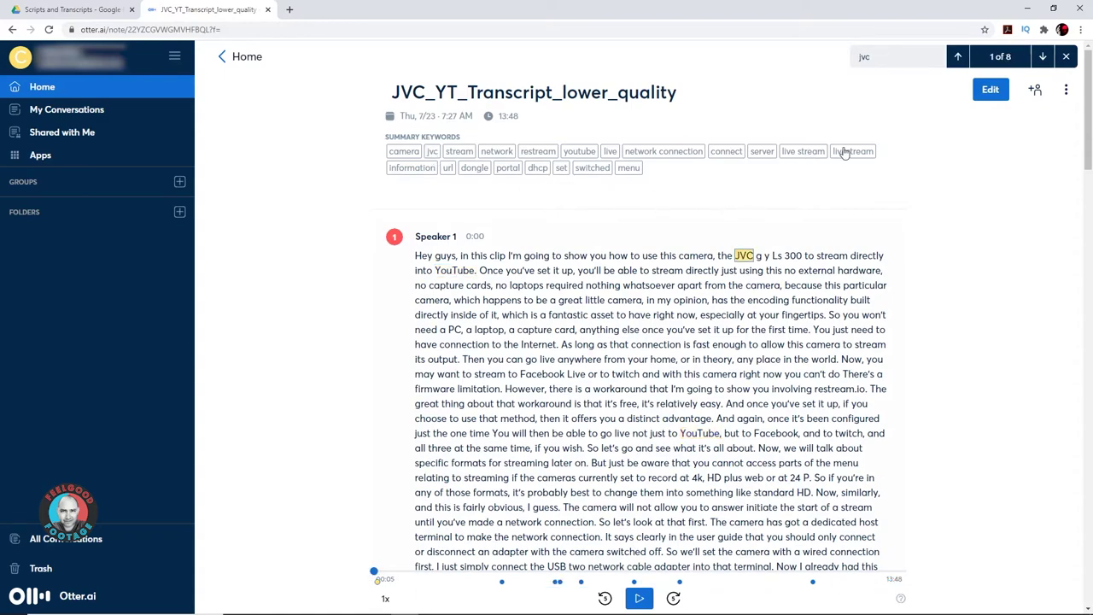
click(803, 154)
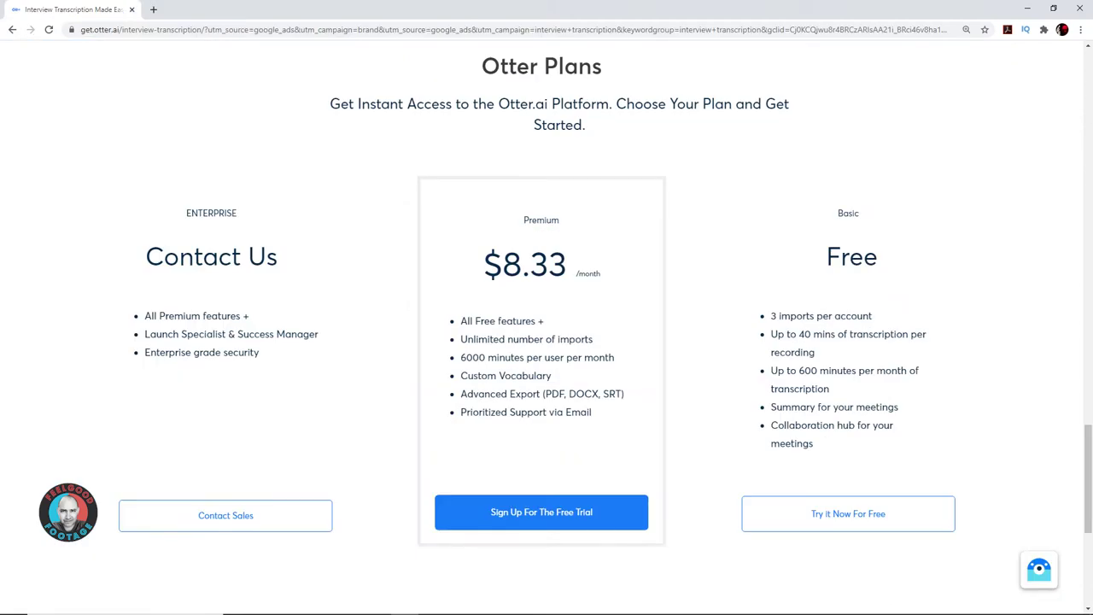
key(ctrl+plus)
key(ctrl+plus)
key(ctrl+plus)
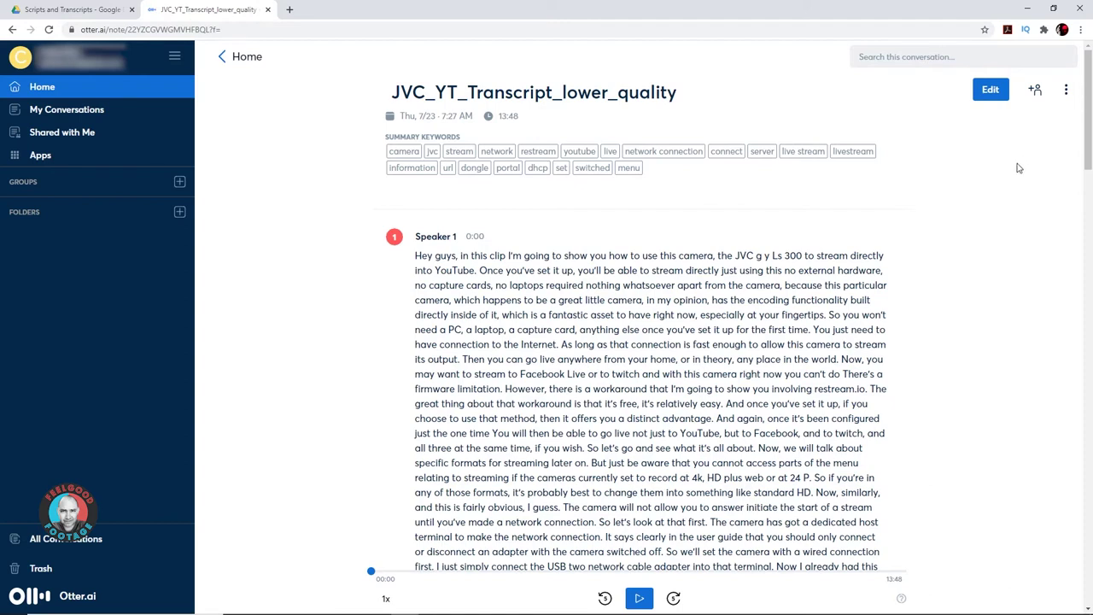
- Export the JVC transcript as a TXT file with speaker names, timestamps and segment merging turned off
click(1066, 90)
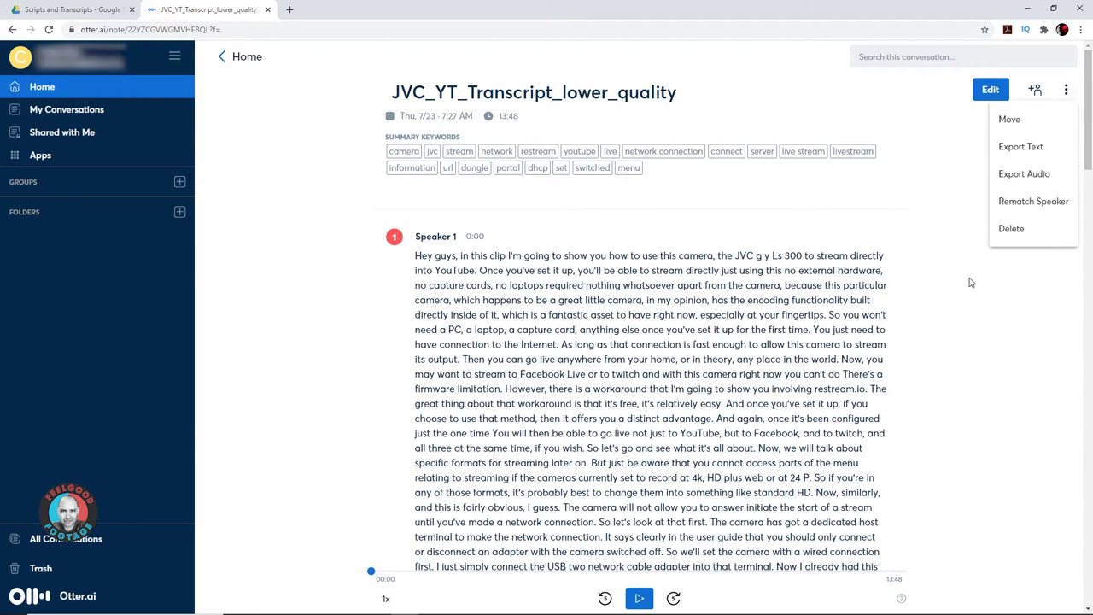
click(1020, 146)
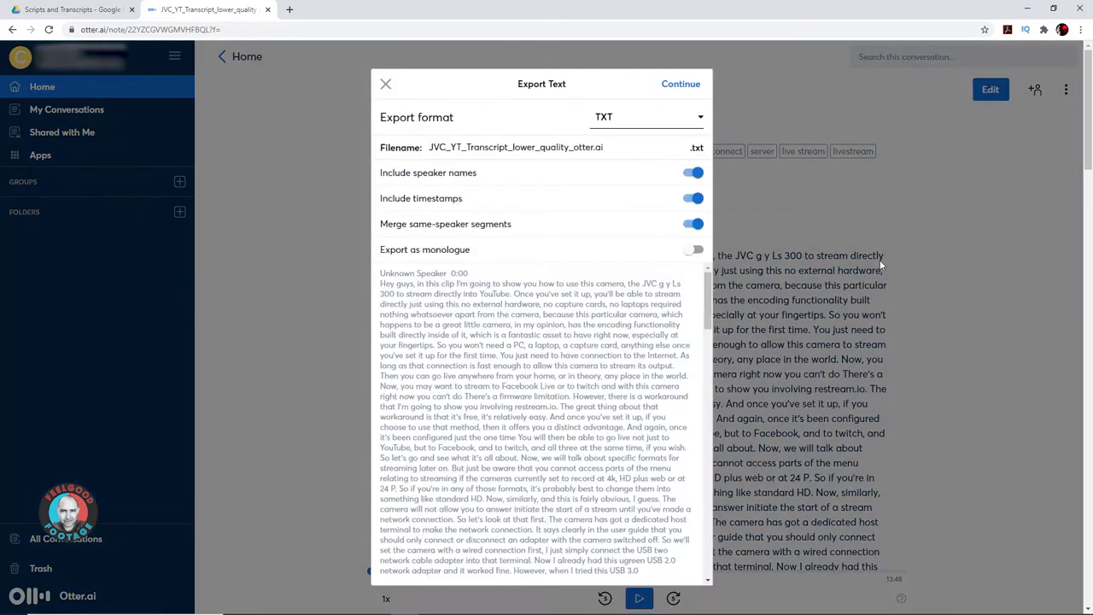
click(693, 172)
click(694, 198)
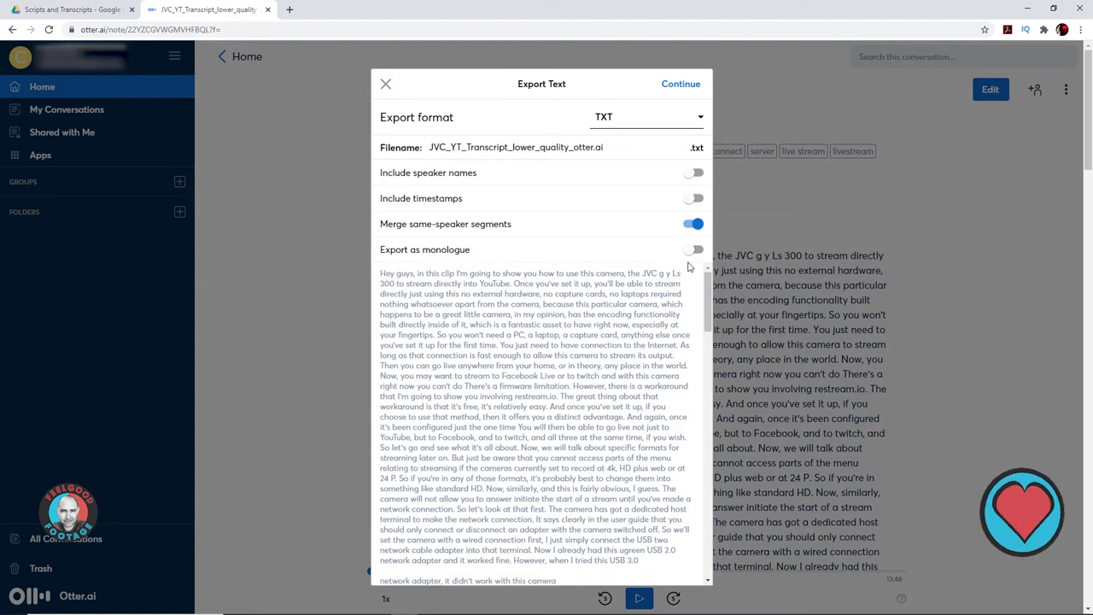
click(693, 224)
click(683, 86)
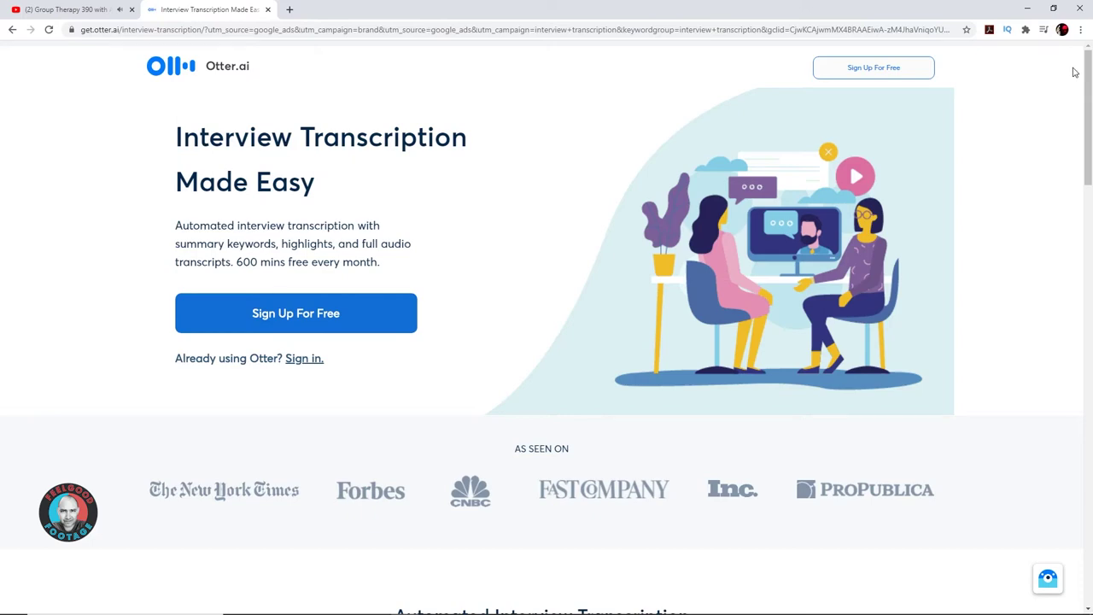
- Scroll the Otter.ai page past the customer tweets down to the Otter Plans pricing section
scroll(1075, 72, down, 3)
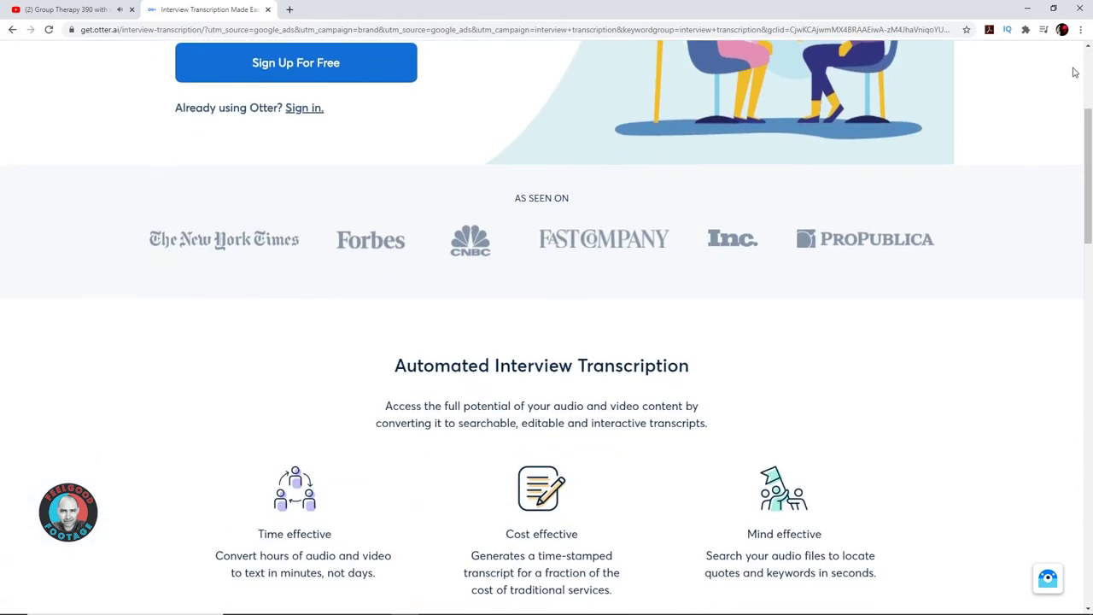
scroll(1075, 73, down, 4)
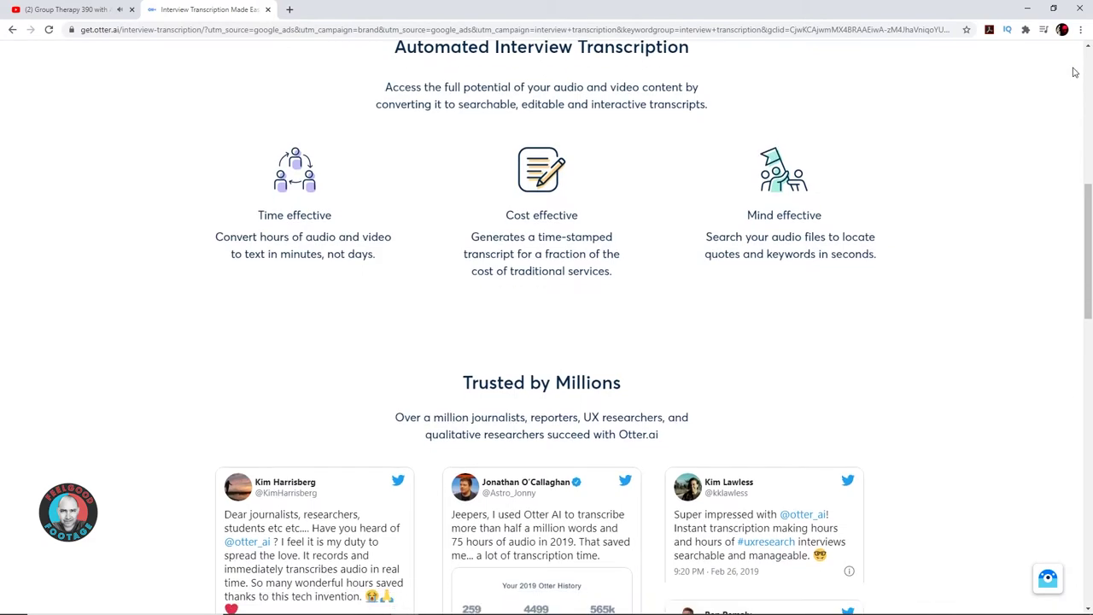
scroll(1075, 72, down, 2)
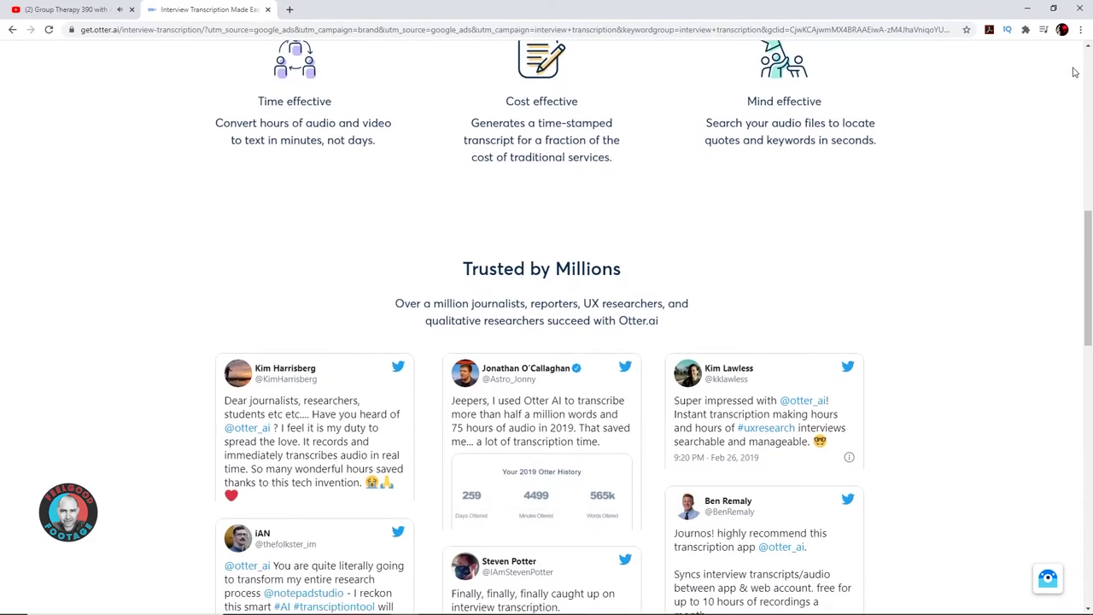
scroll(1075, 73, down, 1)
scroll(1075, 72, down, 1)
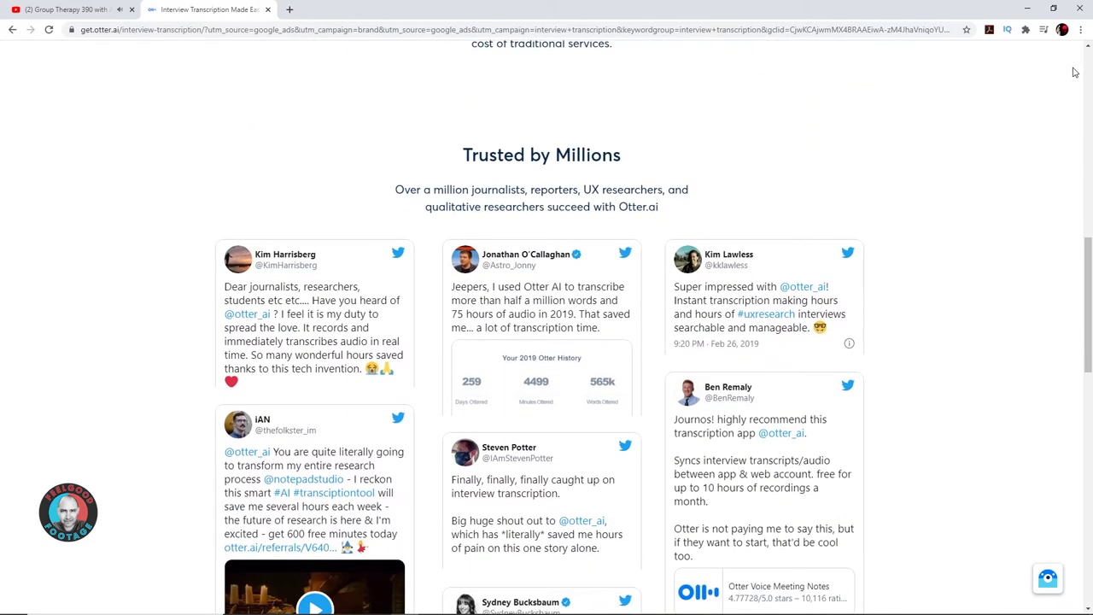
scroll(1075, 72, down, 2)
scroll(1075, 73, down, 2)
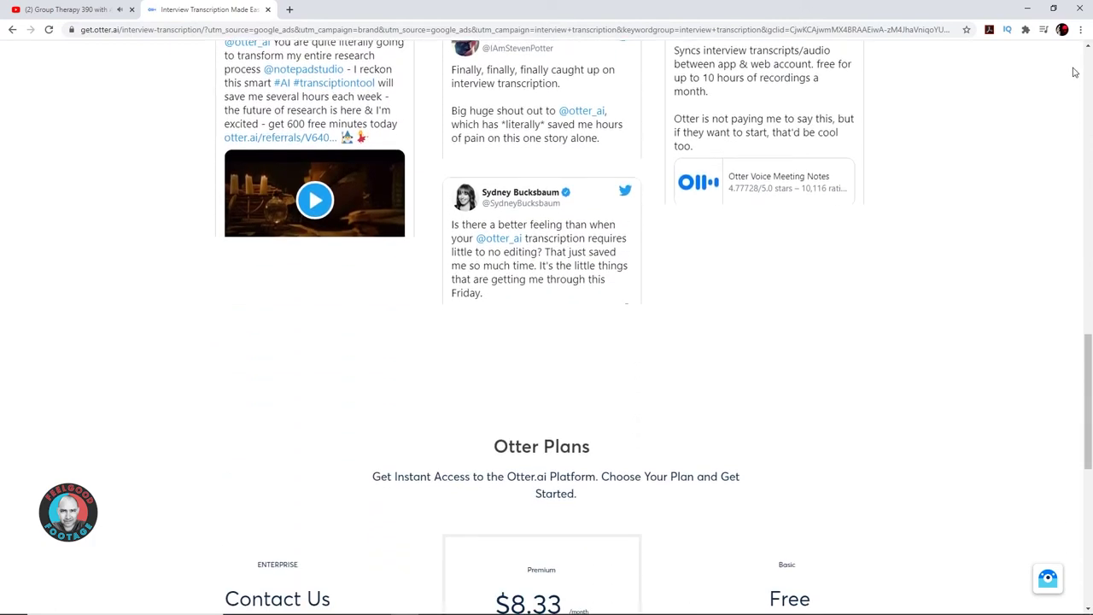
scroll(1075, 73, down, 2)
scroll(1075, 73, down, 2)
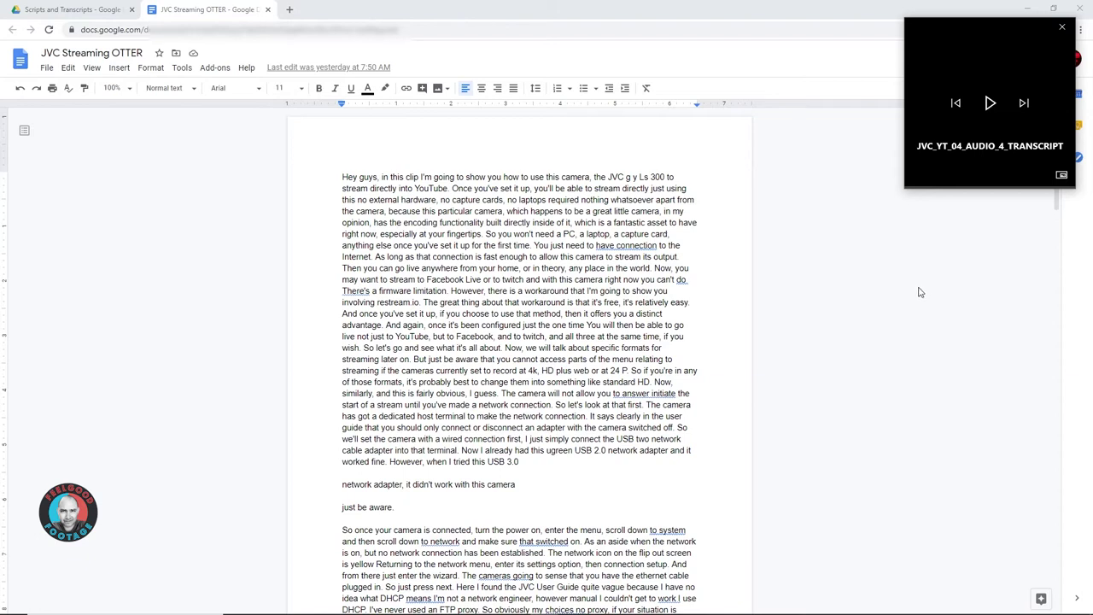
- Correct the camera model to 'JVC GY LS300' and add a comma after it
click(989, 104)
click(989, 103)
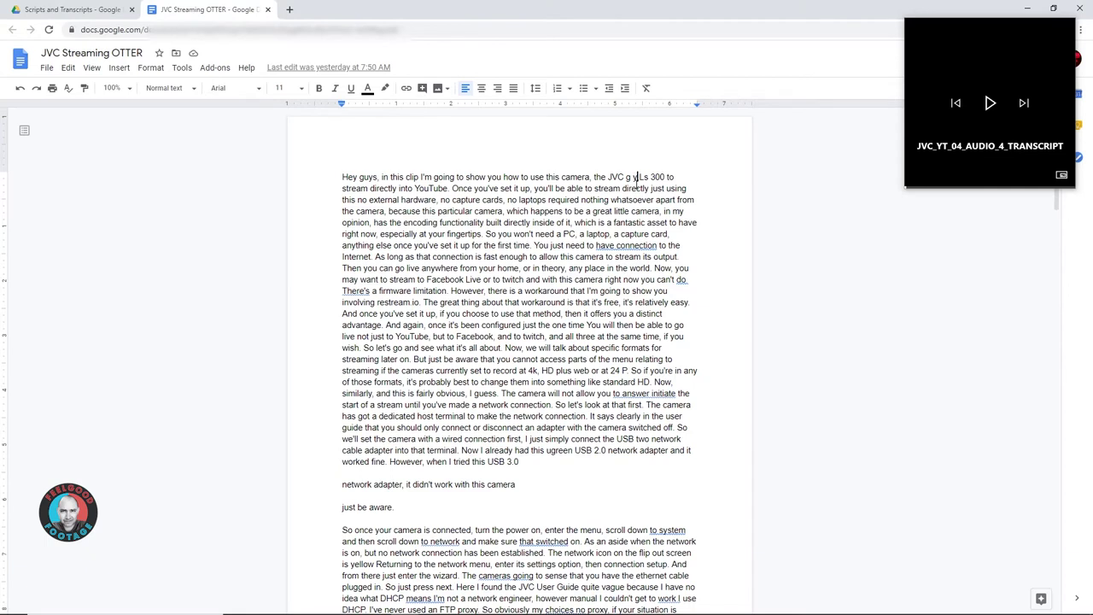
key(BackSpace)
key(BackSpace)
key(BackSpace)
text(GY)
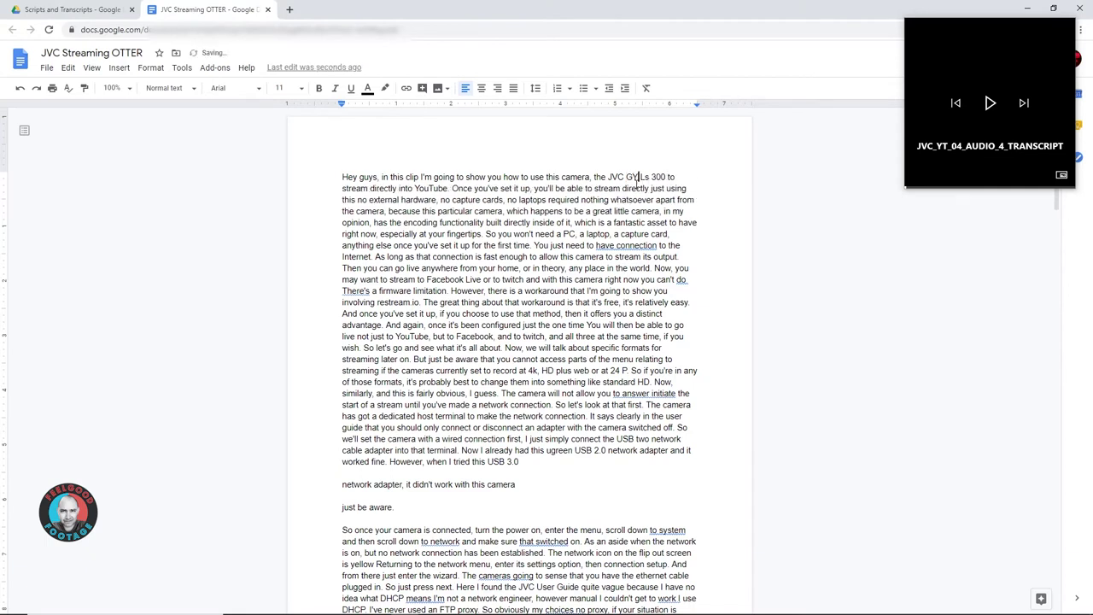
key(BackSpace)
text(S)
key(BackSpace)
text(,)
- Add a comma after 'this', start a new sentence with 'Nothing', and add a comma after 'whatsoever'
click(993, 104)
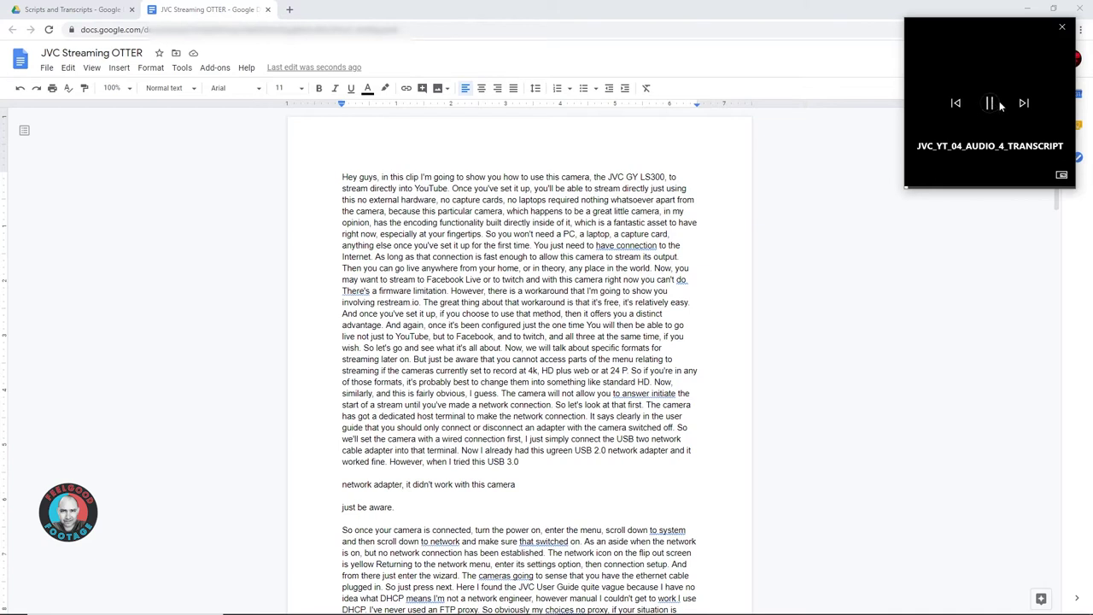
click(993, 104)
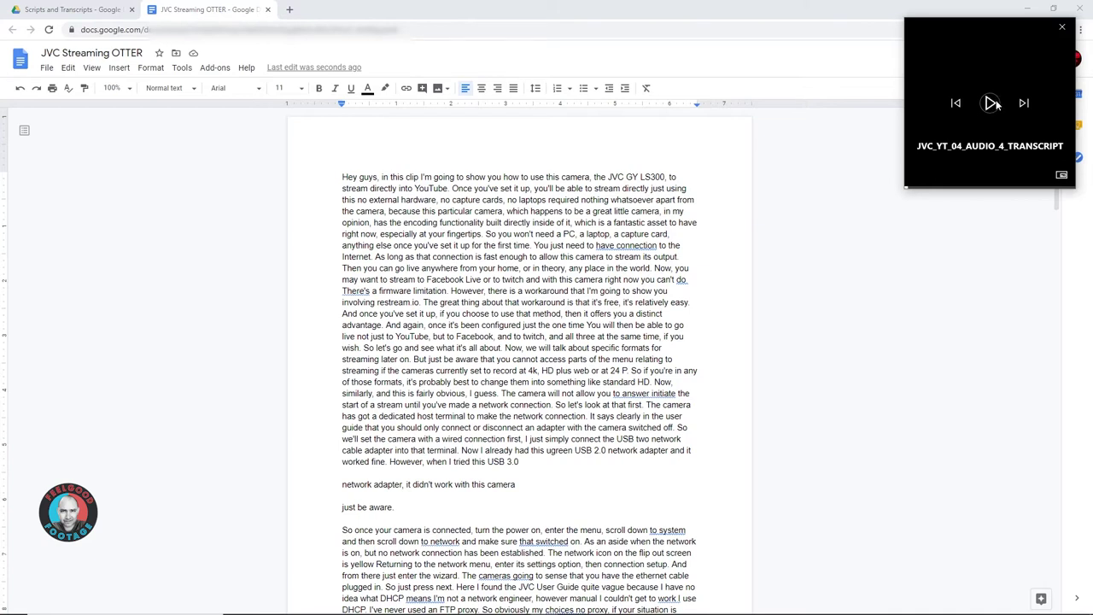
click(356, 199)
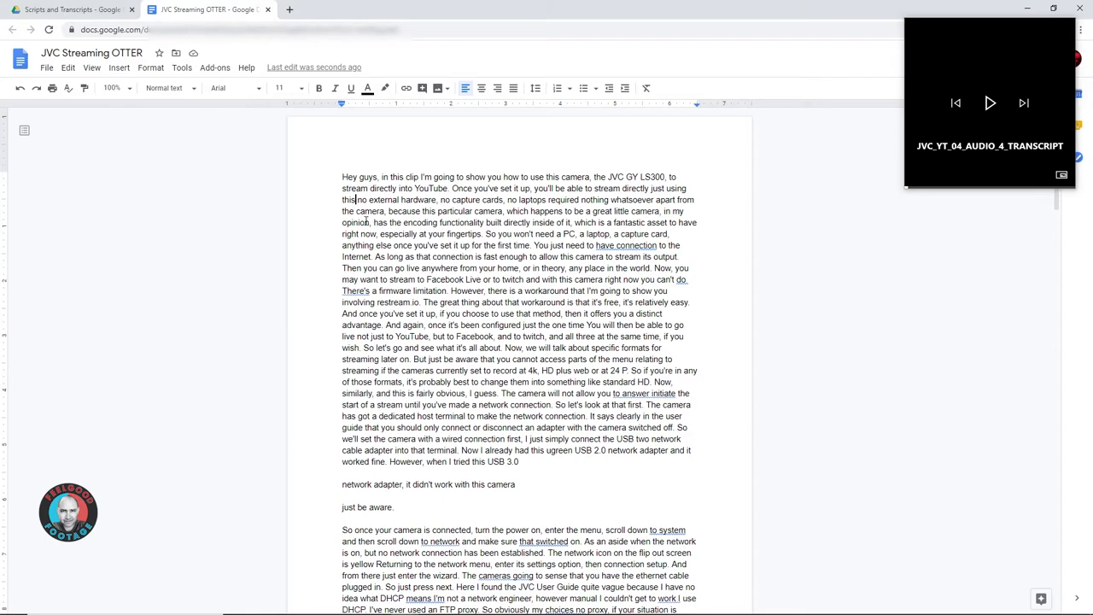
text(,)
click(990, 104)
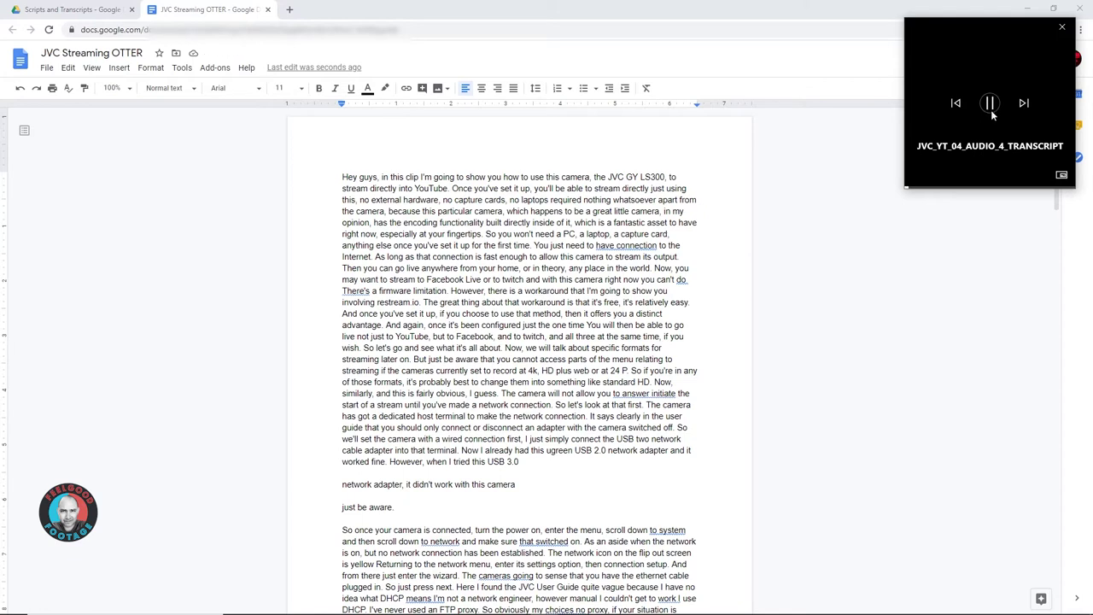
click(991, 113)
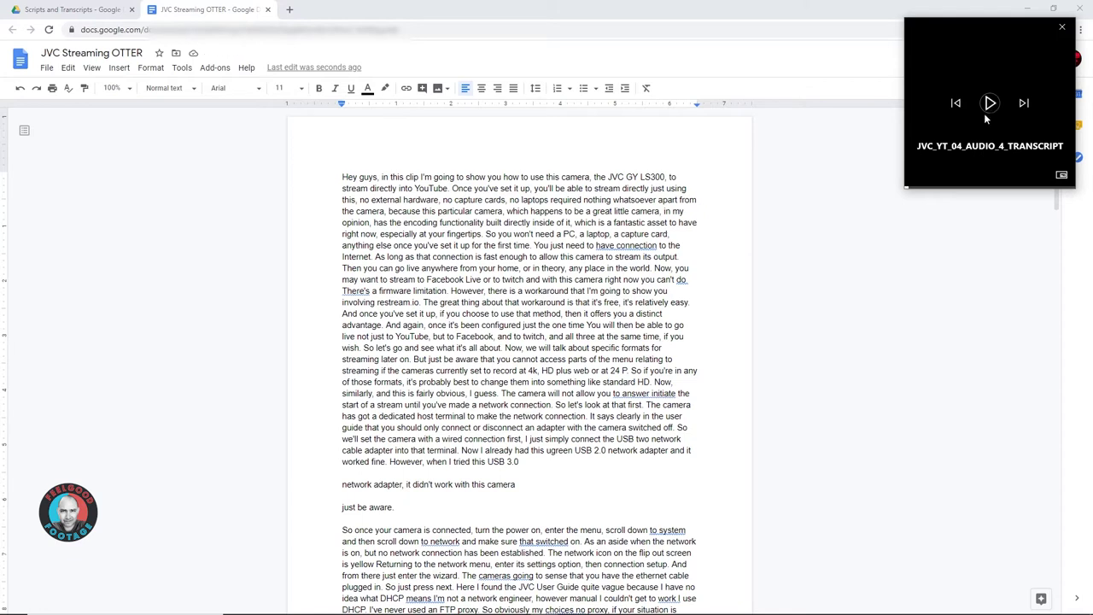
click(584, 201)
text(.)
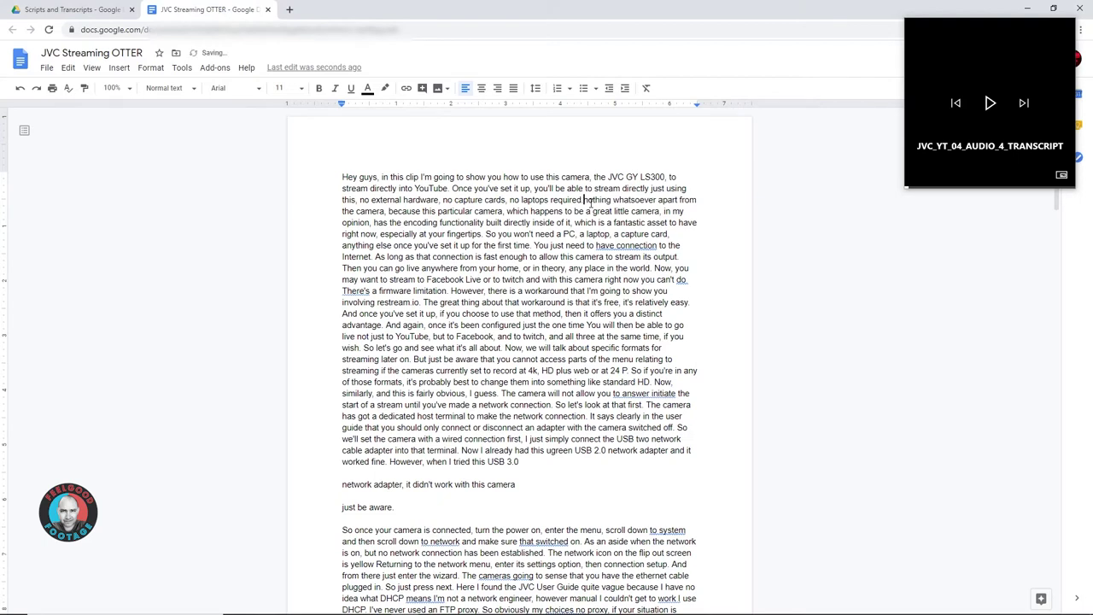
key(Right)
key(Delete)
text(N)
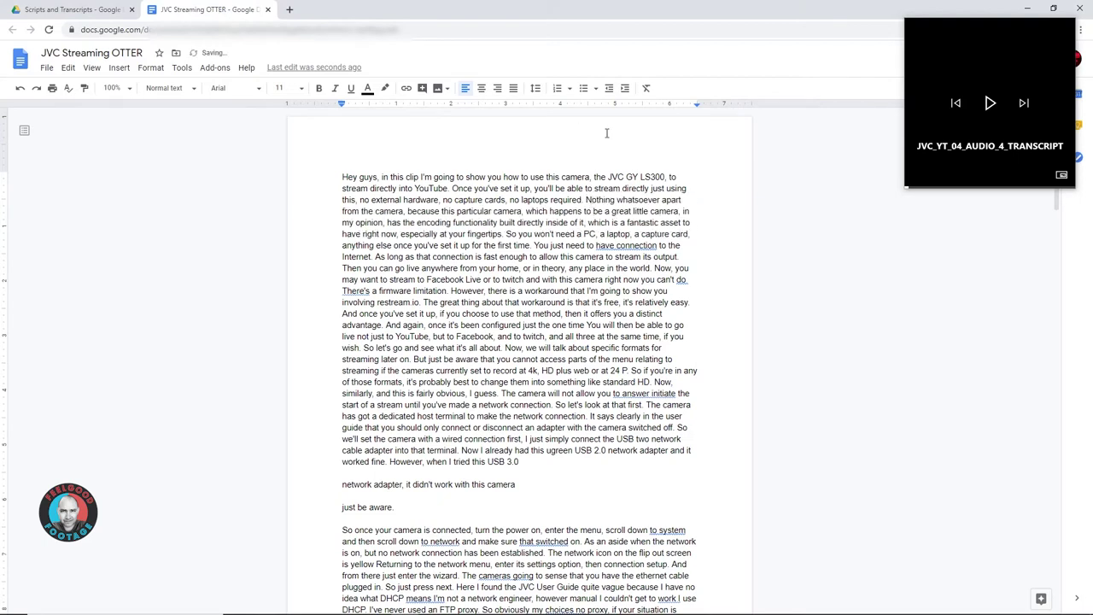
click(662, 200)
text(,)
- Remove the extra space before 'So', change 'You' to 'You'll', and insert 'a' before 'connection'
click(991, 104)
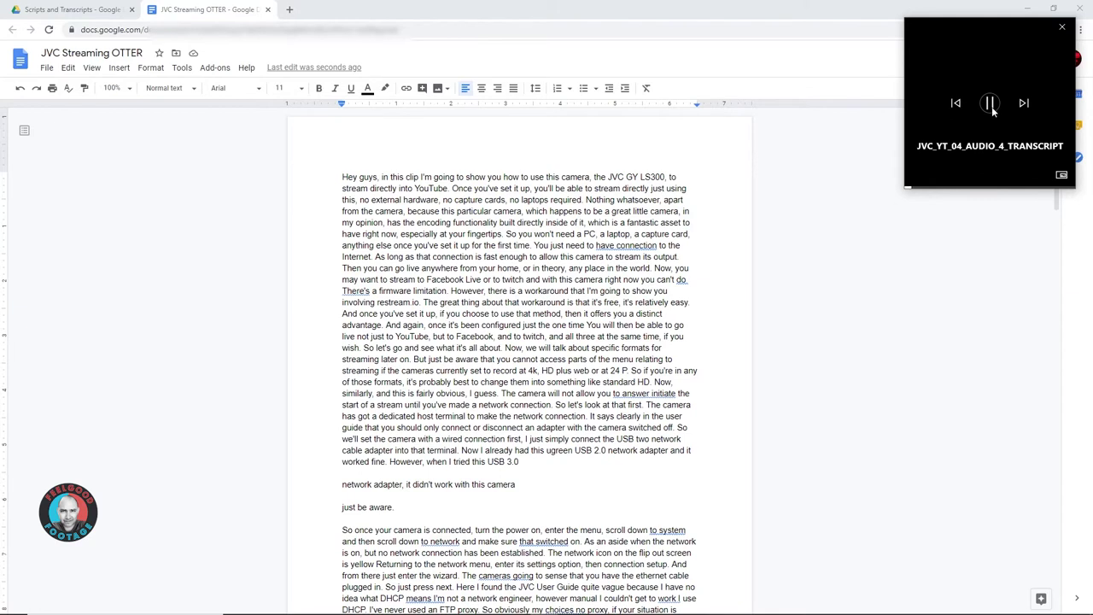
click(991, 103)
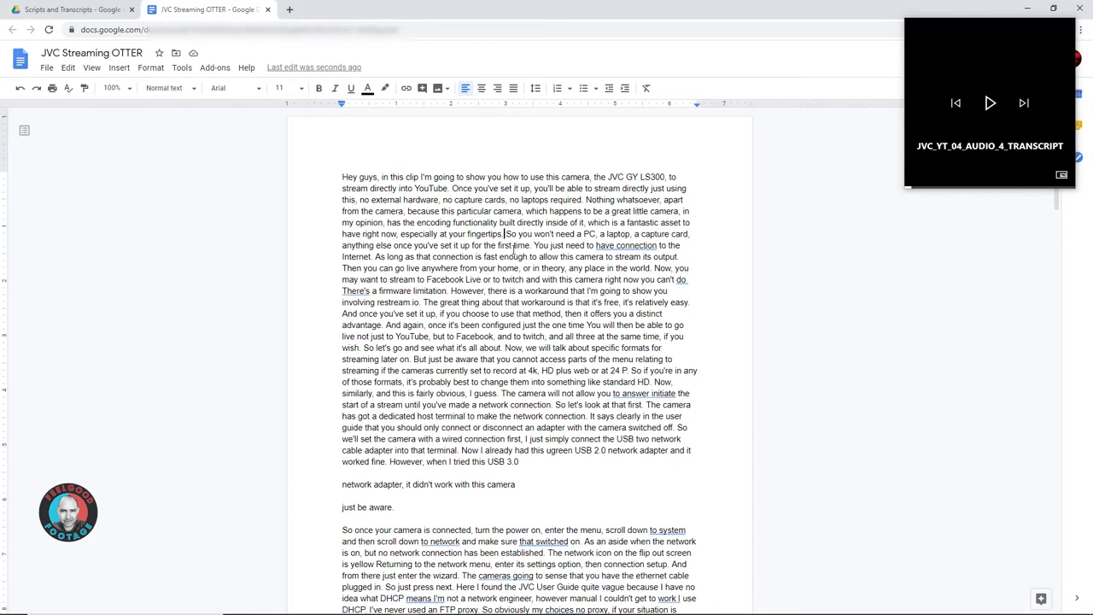
key(BackSpace)
click(991, 103)
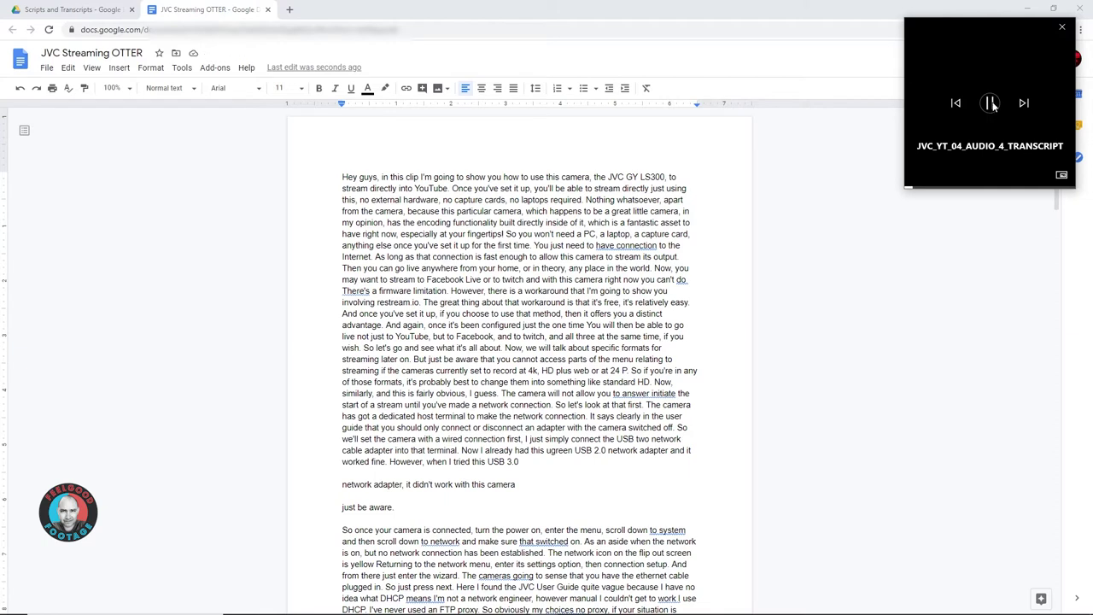
click(990, 103)
click(548, 248)
text('ll)
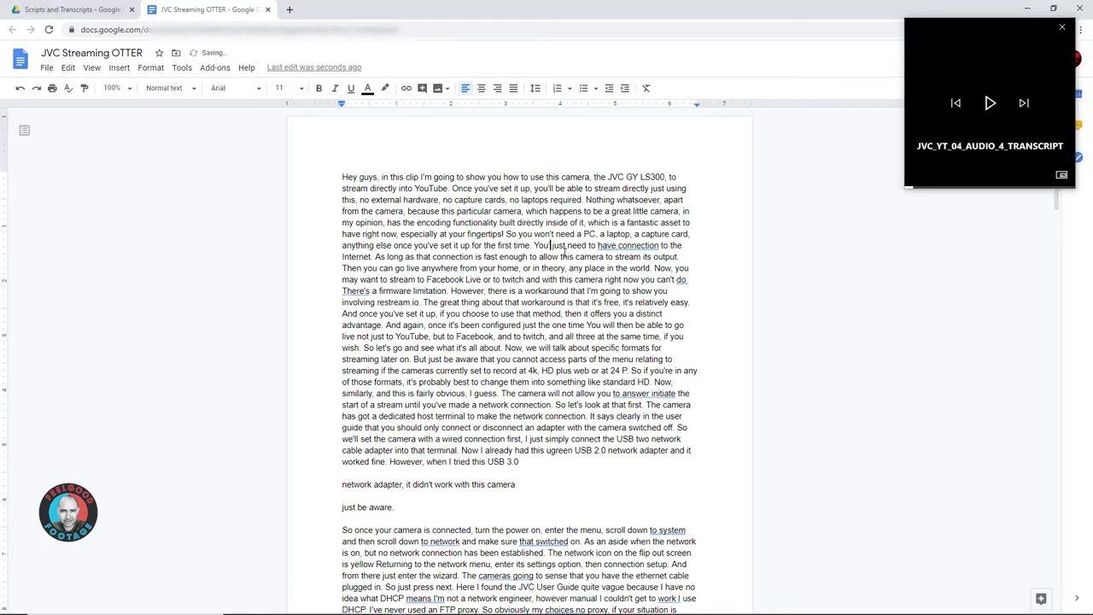
click(991, 111)
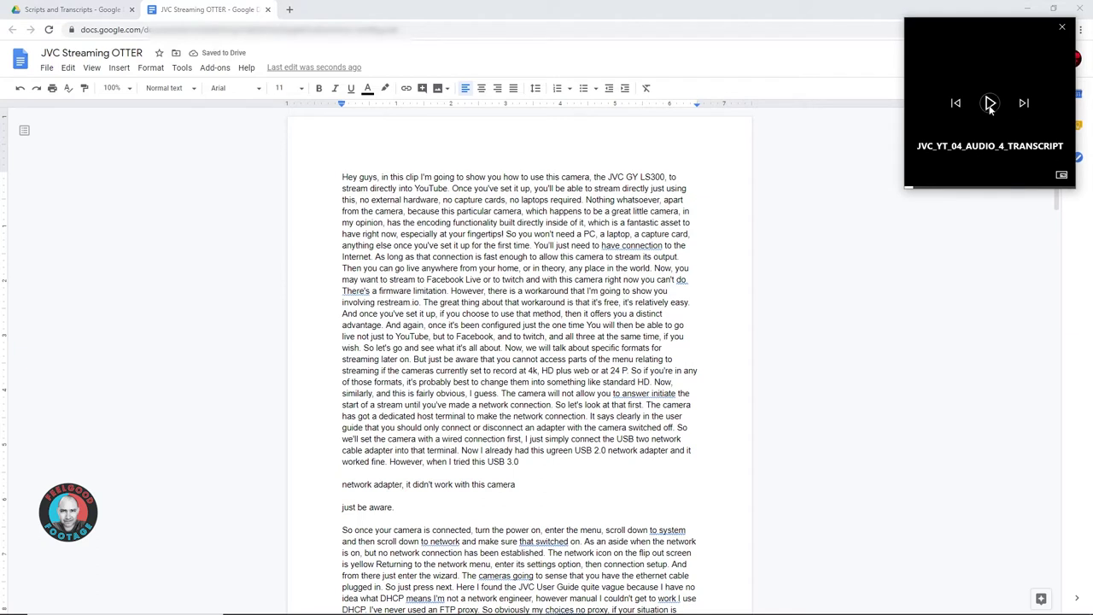
click(990, 108)
click(622, 247)
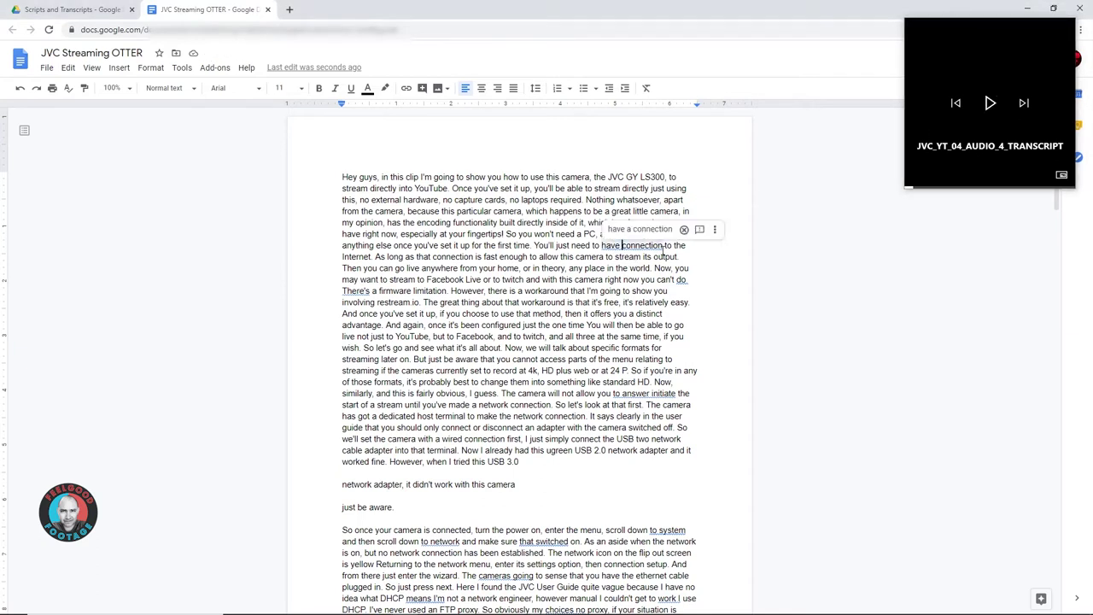
text(a)
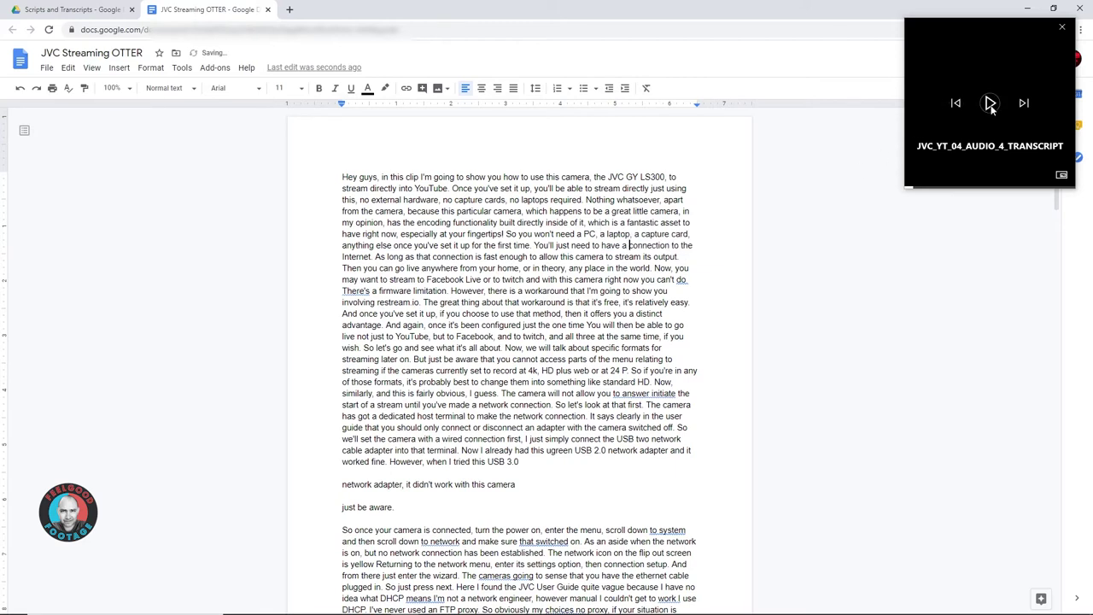
- Begin deleting the 'Transcribed by Otter' credit line at the end of the document
click(991, 107)
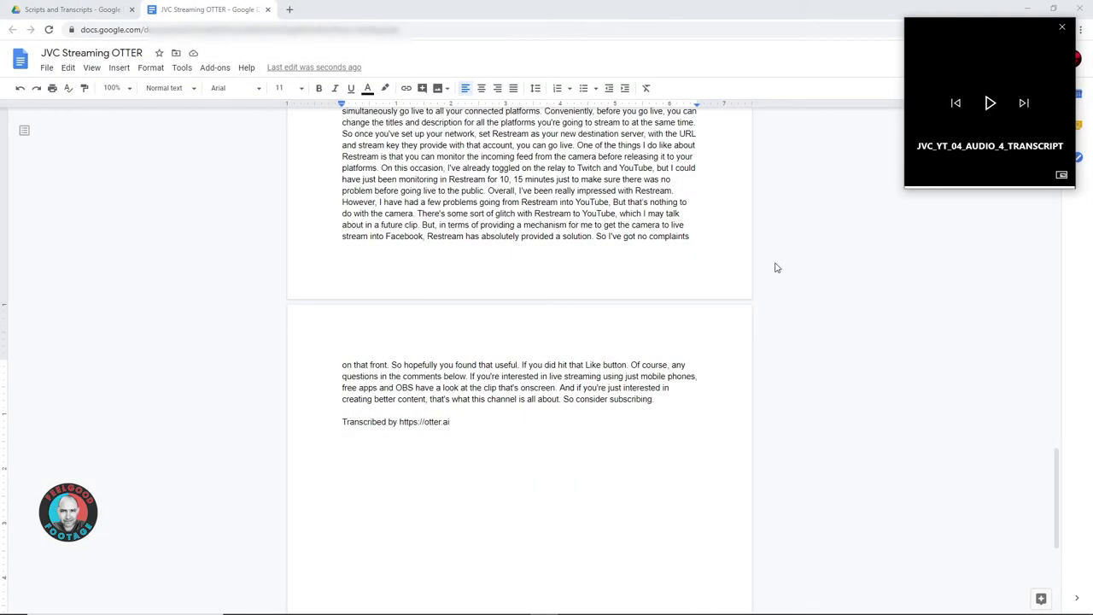
drag(451, 421, 456, 420)
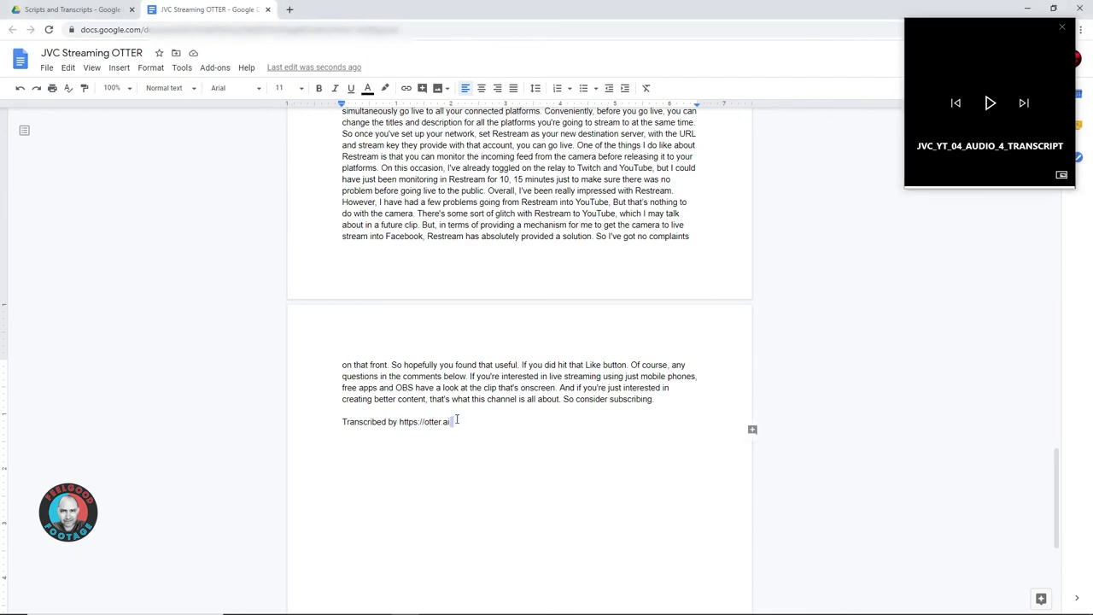
click(457, 420)
key(BackSpace)
key(BackSpace)
key(BackSpace)
key(BackSpace)
key(BackSpace)
key(BackSpace)
key(BackSpace)
key(BackSpace)
key(BackSpace)
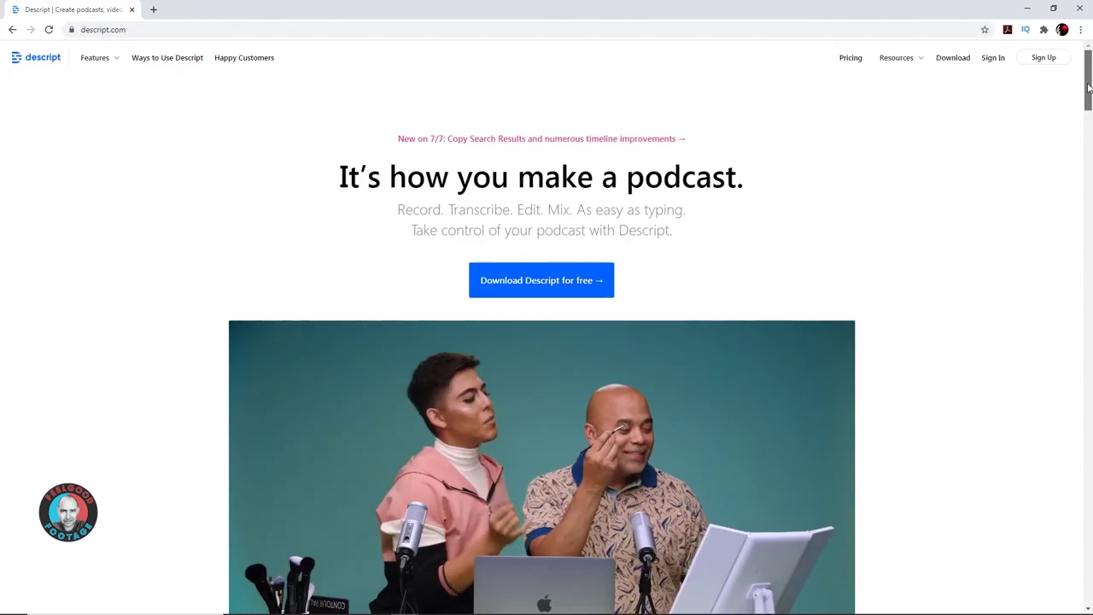
- Scroll through the Descript pricing page's Free, Creator, Pro and Enterprise plans
mouse_move(1083, 89)
mouse_down()
mouse_move(1076, 232)
mouse_move(1051, 292)
mouse_up()
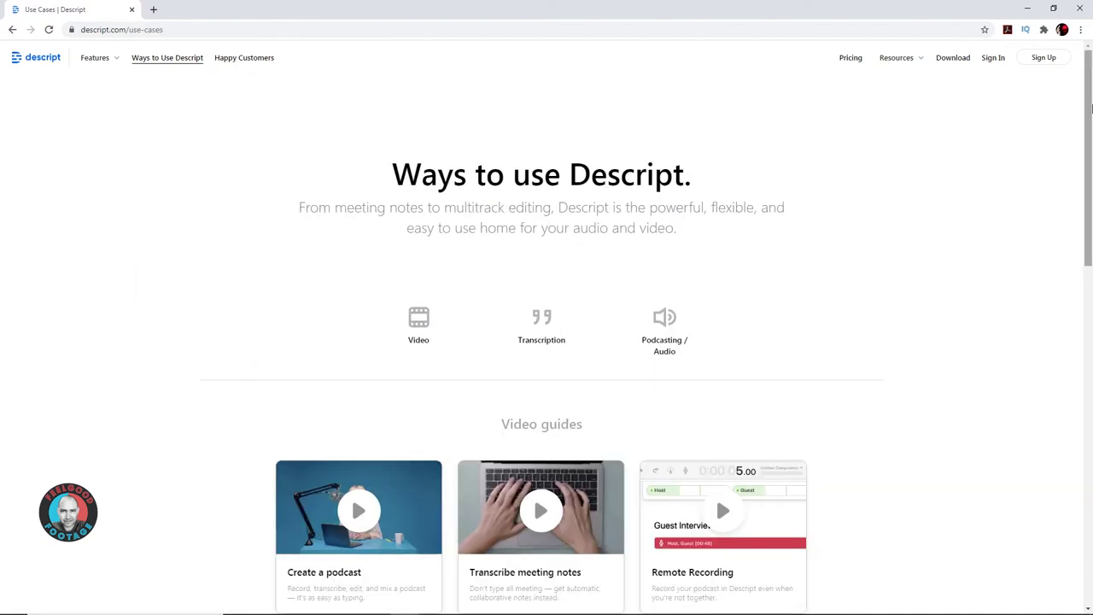
- Scroll the Ways to use Descript page and get to the Descript for transcription page
drag(1090, 122, 1090, 280)
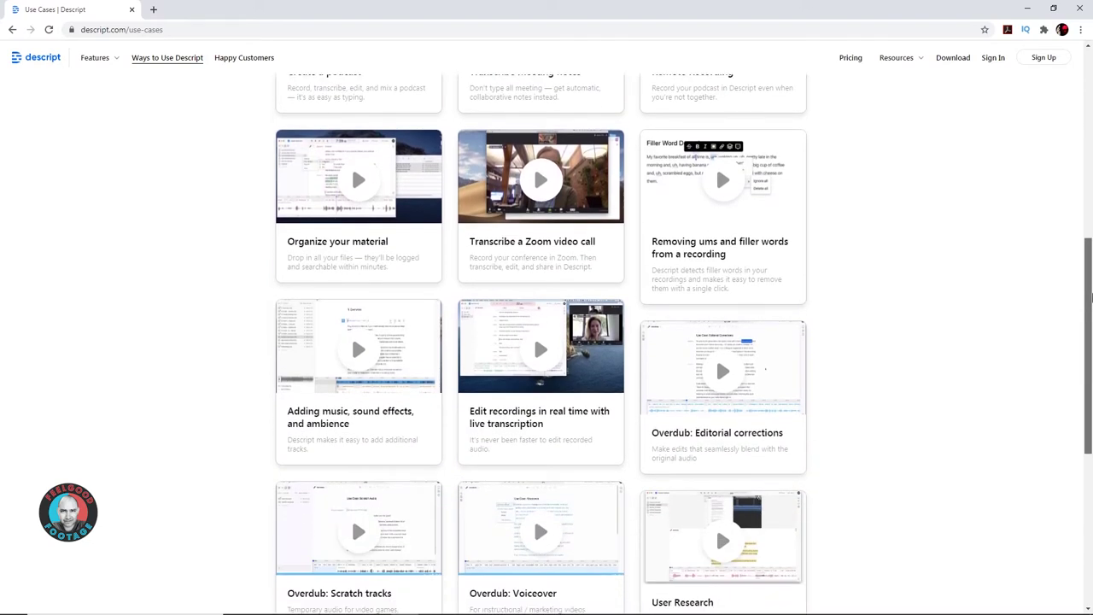
drag(1089, 280, 1089, 358)
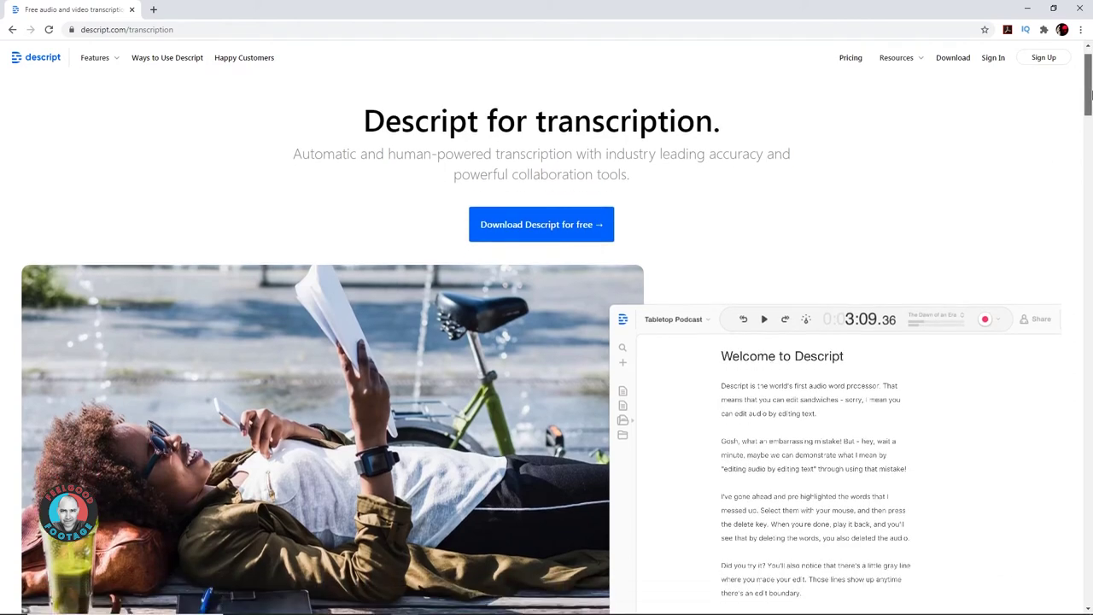
- Scroll down to the 'Already have an accurate transcription?' section listing DOC, RTF, SRT and VTT exports
drag(1090, 86, 1091, 235)
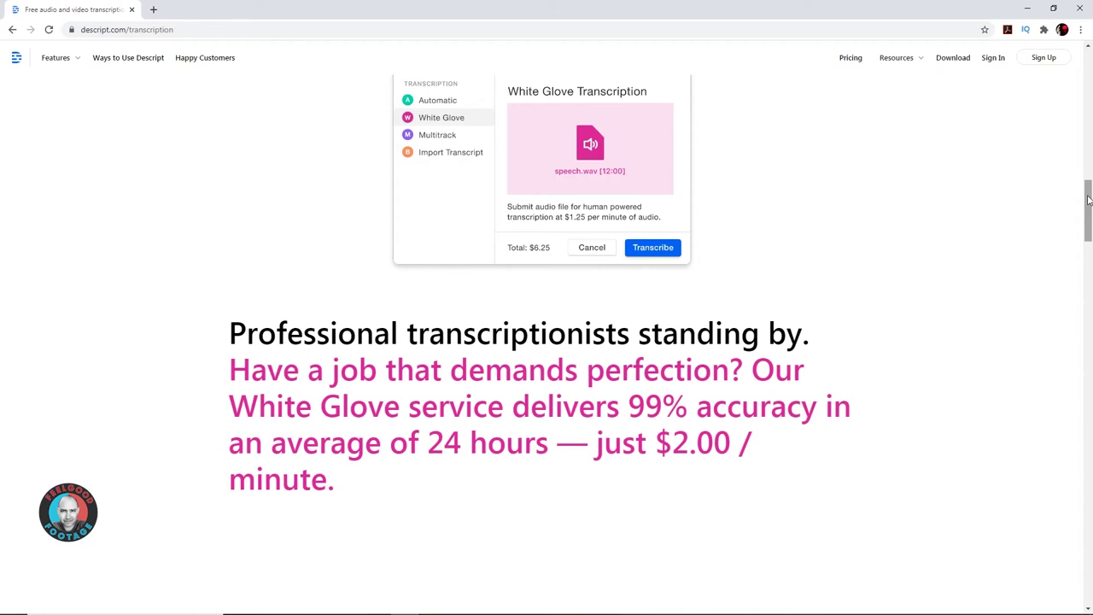
drag(1088, 199, 1084, 494)
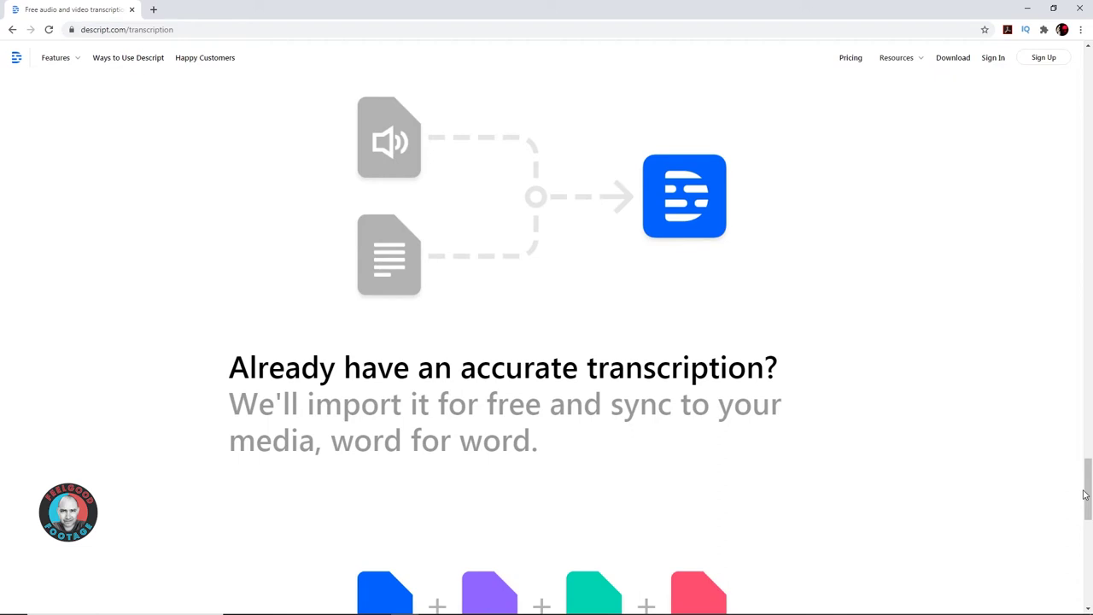
scroll(1084, 494, down, 1)
scroll(1084, 493, down, 2)
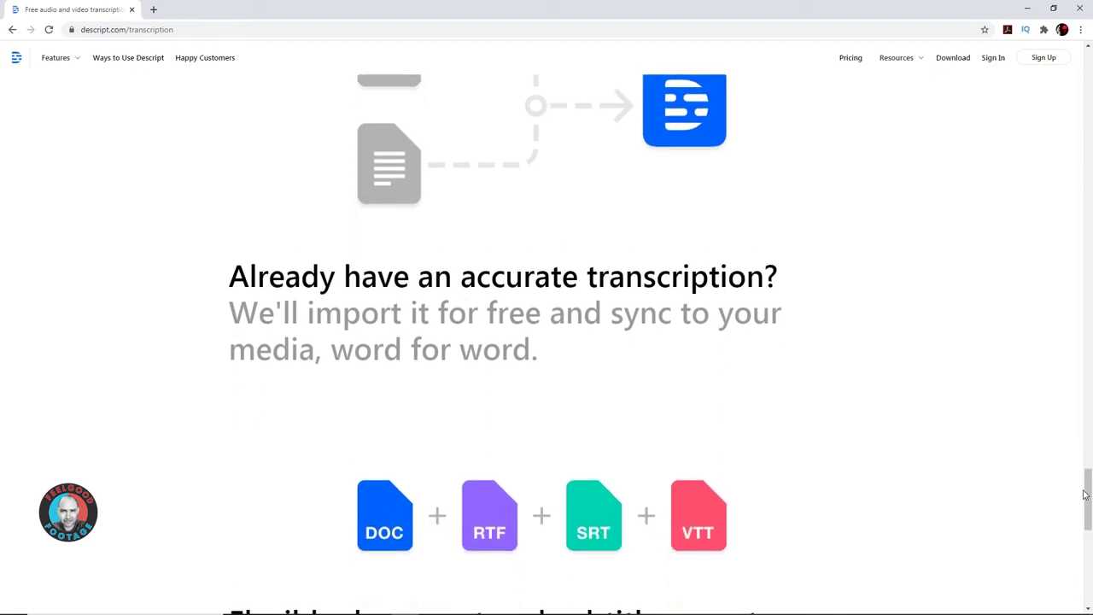
scroll(1084, 493, down, 1)
scroll(1085, 494, down, 1)
scroll(1085, 494, down, 1)
scroll(1085, 494, down, 1)
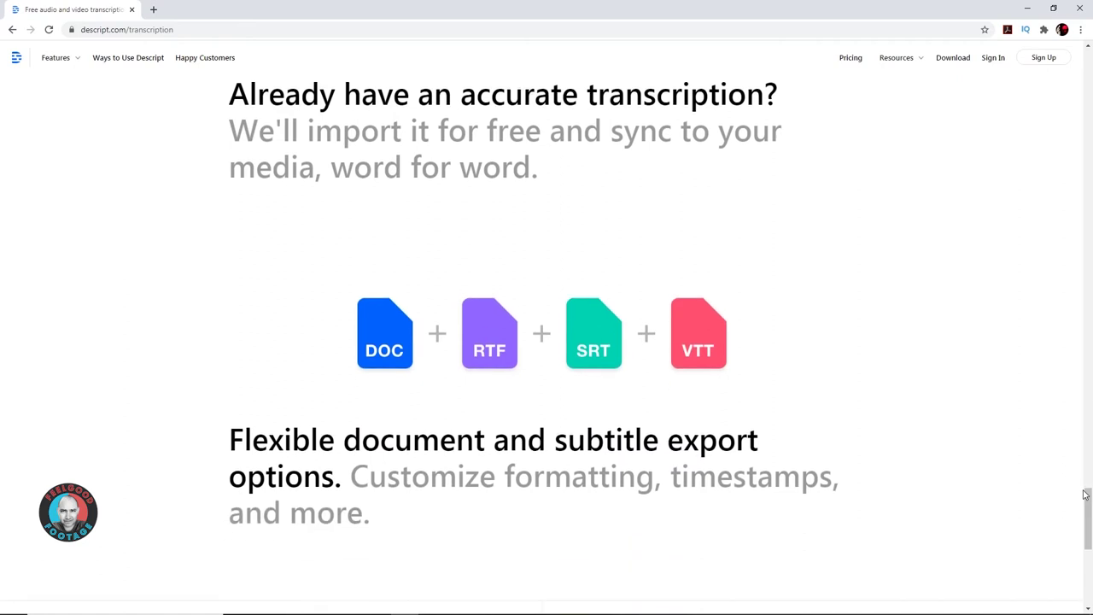
scroll(1084, 493, down, 1)
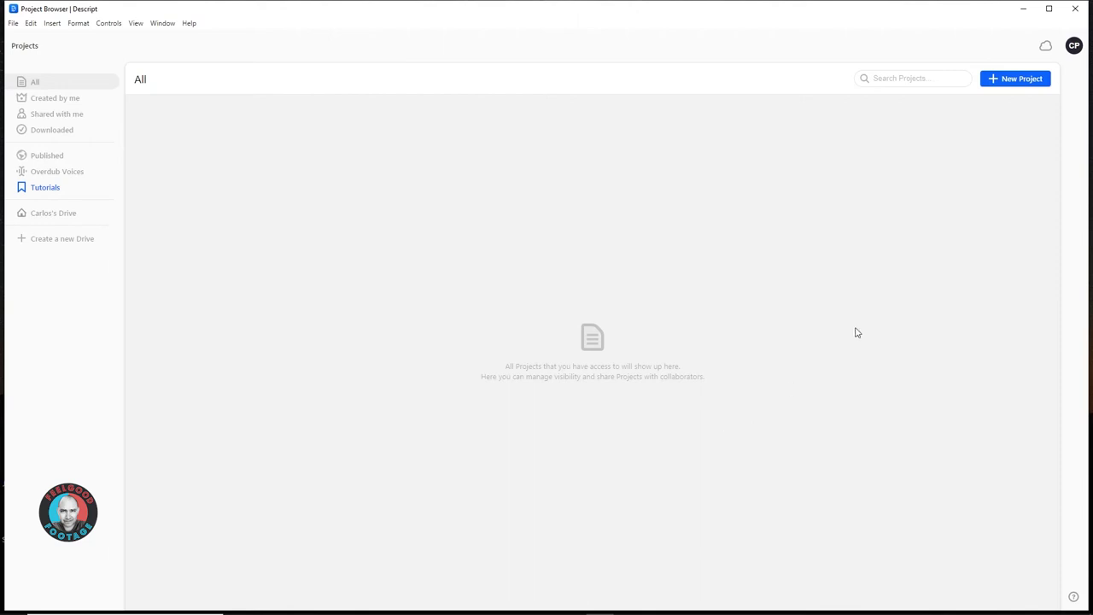
- Create a new project called 'JVC streaming subs' and import JVC_YT_04_AUDIO_4_TRANSCRIPT.wav into it
click(1015, 80)
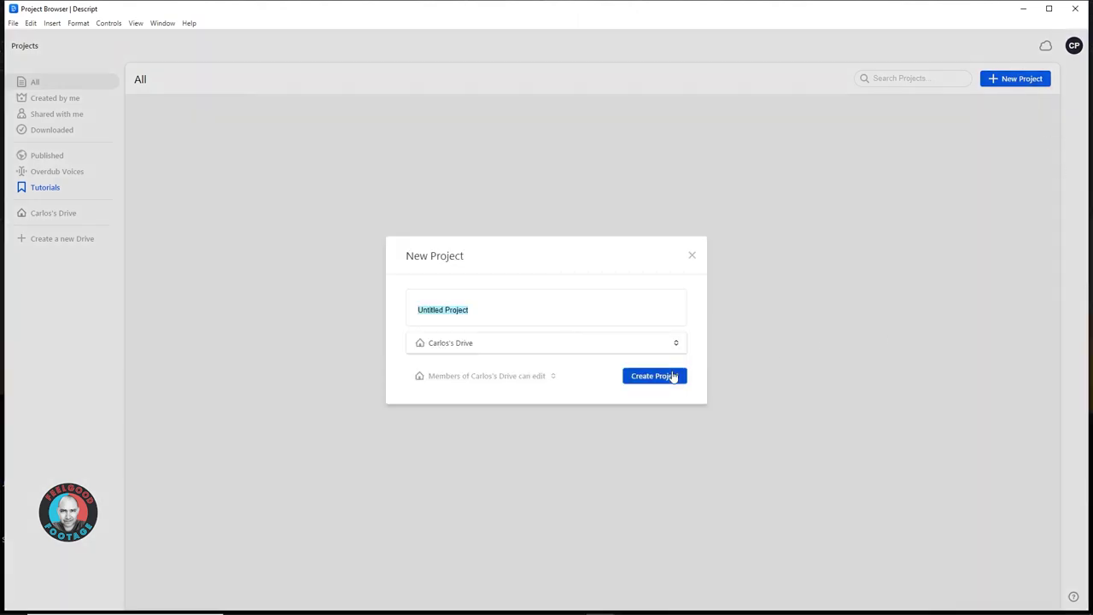
text(JVC streaming subs)
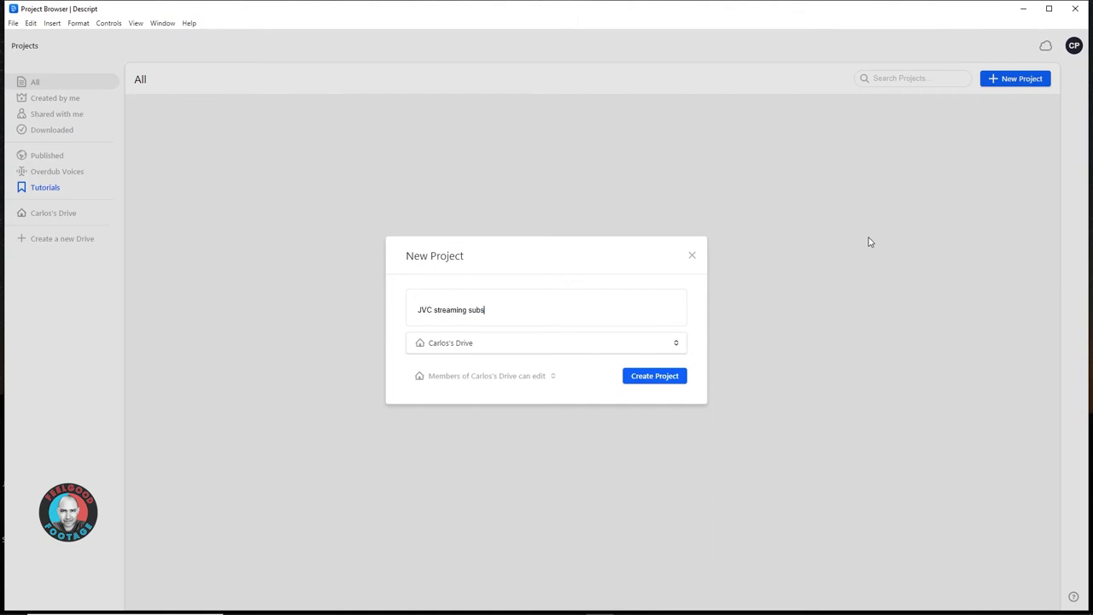
click(670, 380)
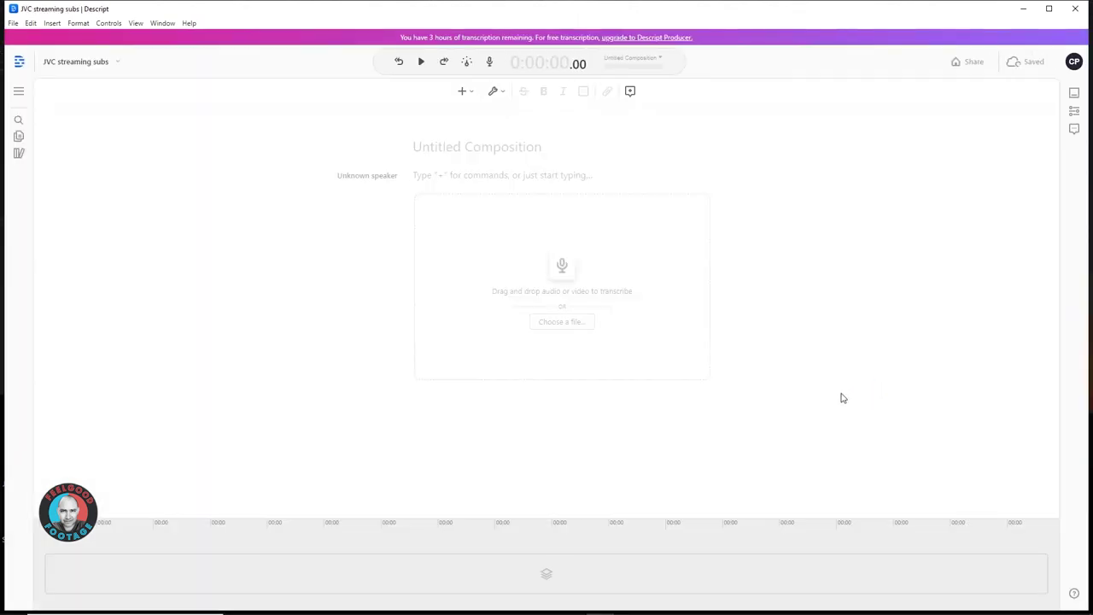
click(569, 326)
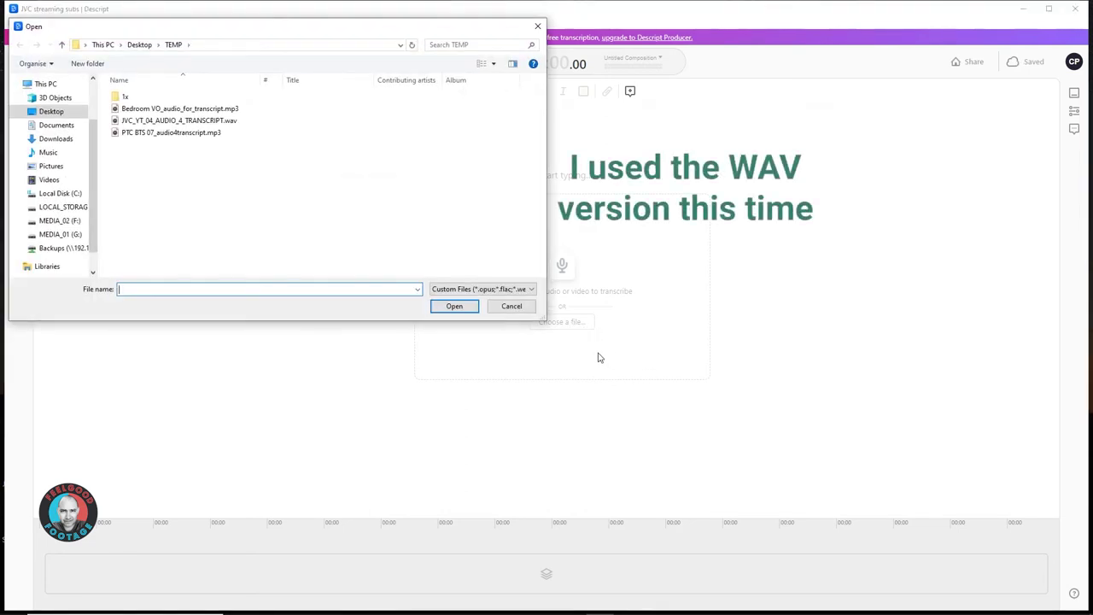
click(180, 123)
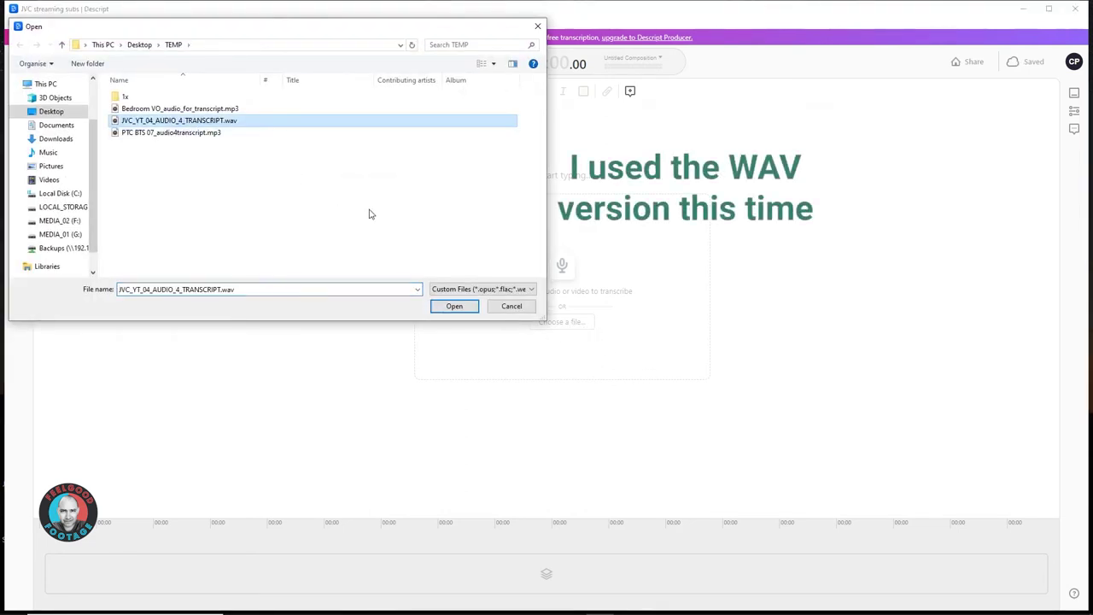
click(452, 306)
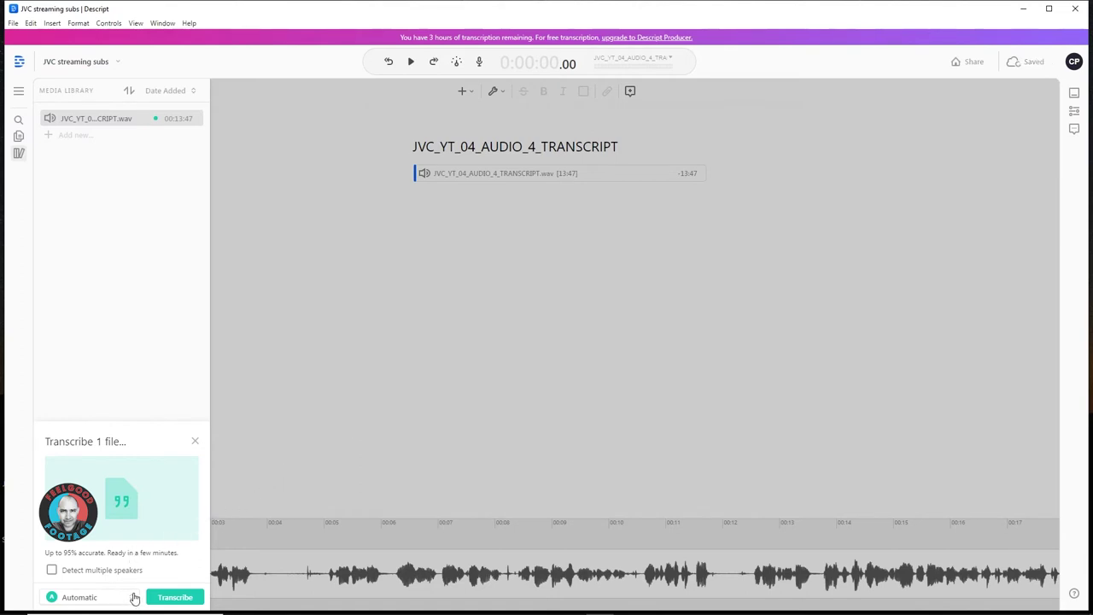
- Choose Import Transcript, paste the full text from the JVC Streaming OTTER doc, and sync it
click(134, 597)
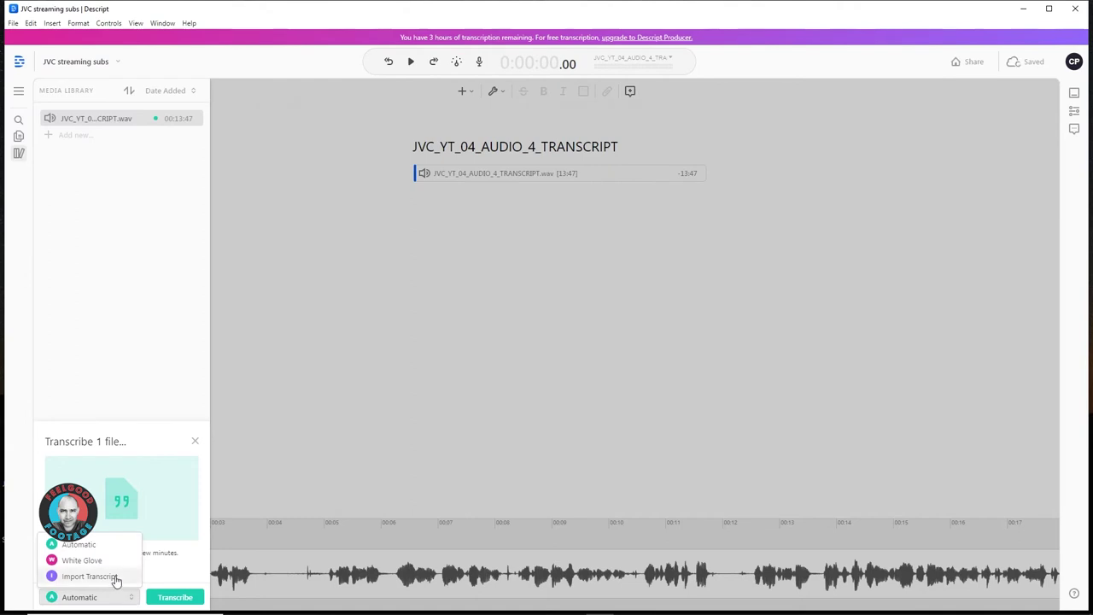
click(117, 577)
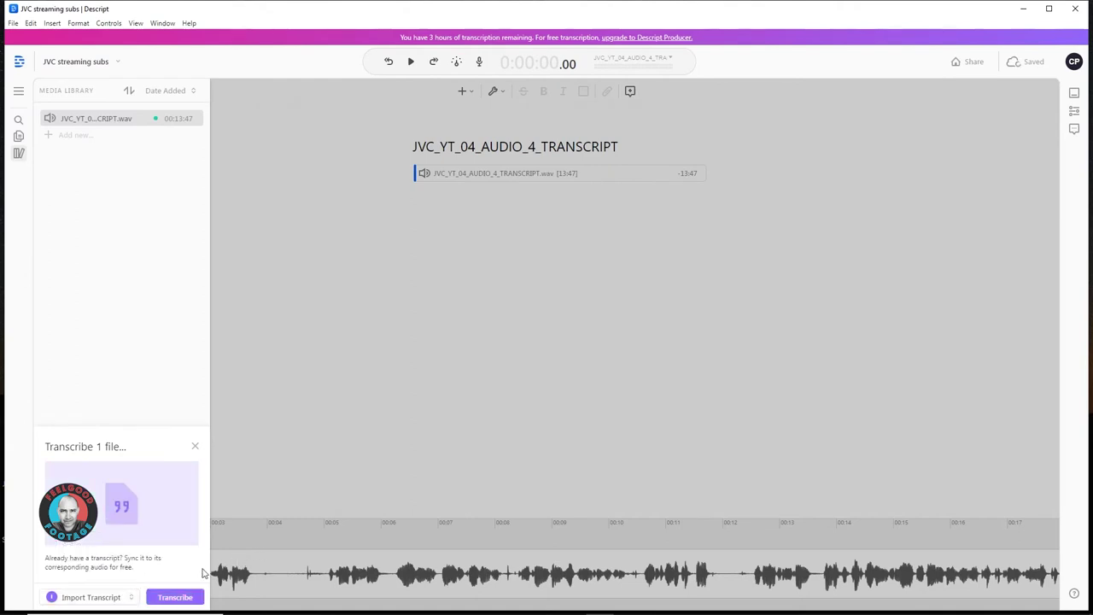
click(168, 597)
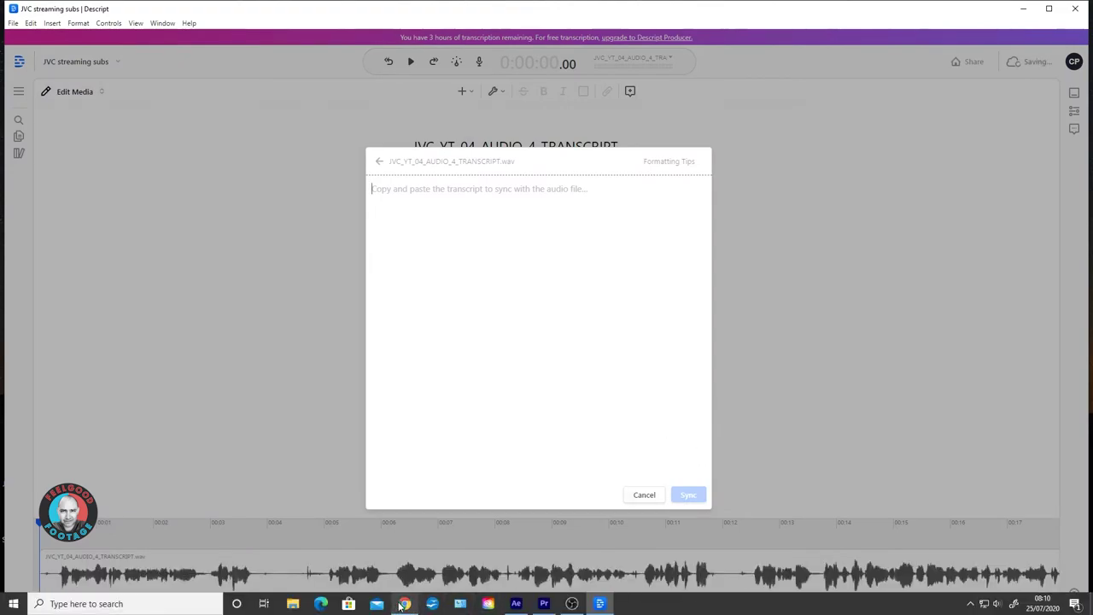
click(401, 604)
drag(478, 359, 482, 370)
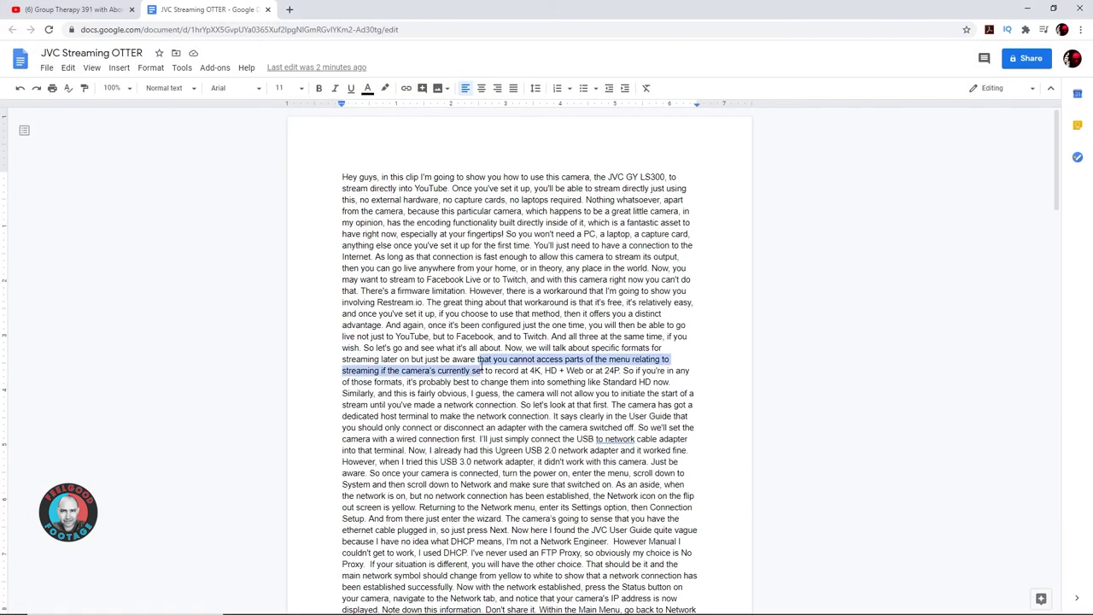
key(ctrl+a)
key(ctrl+c)
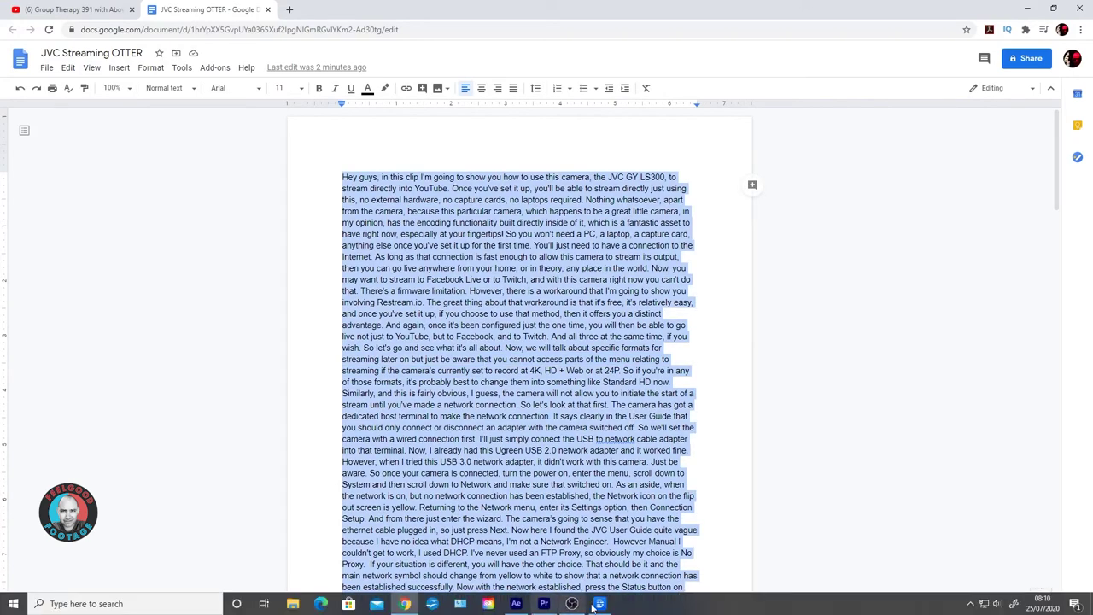
click(600, 603)
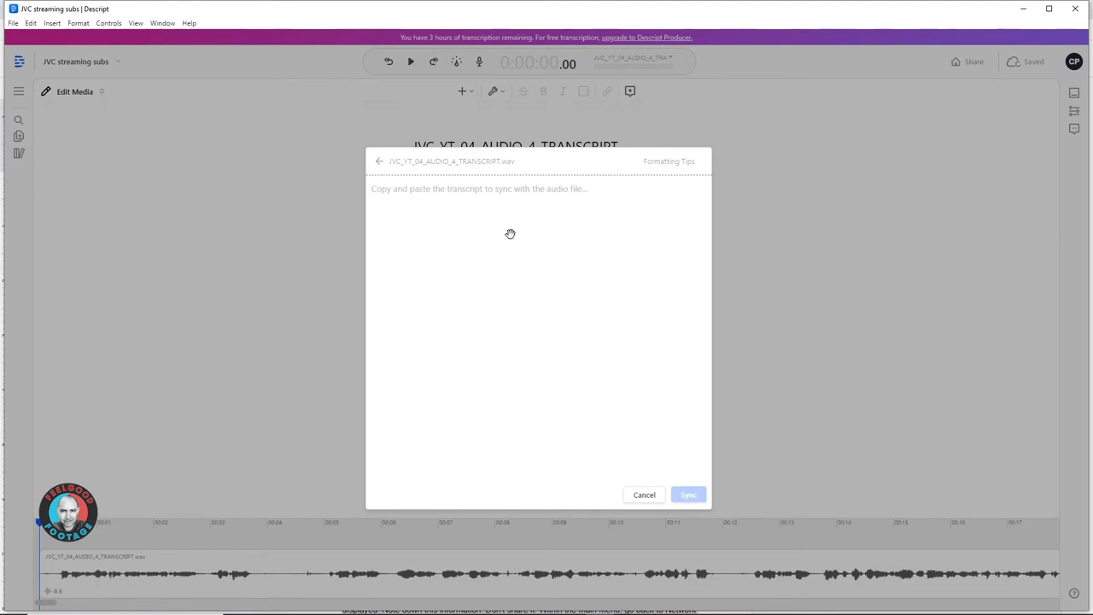
key(ctrl+v)
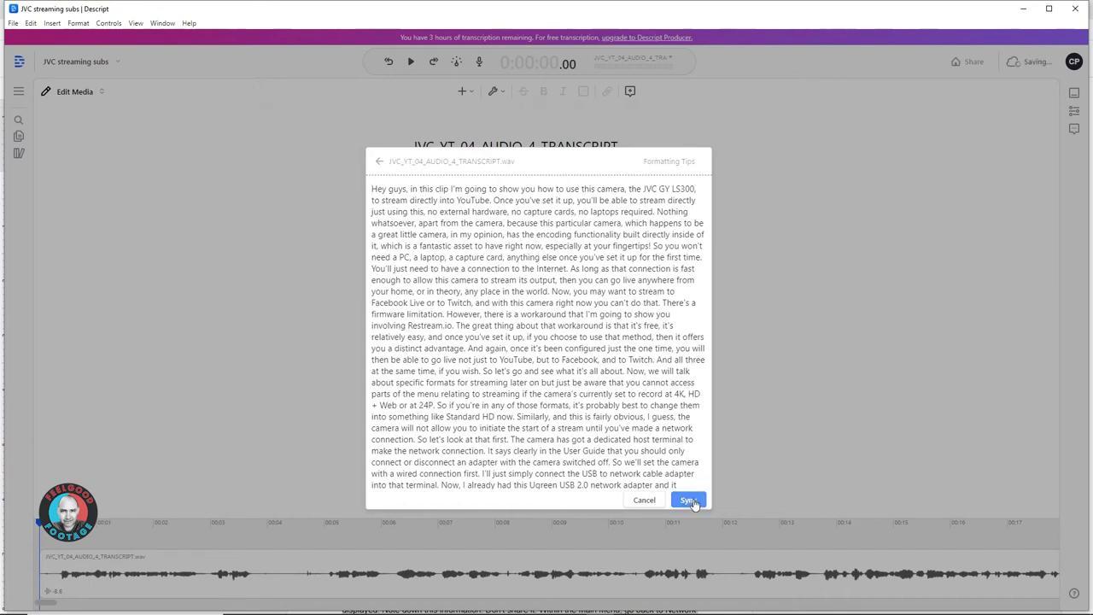
click(692, 501)
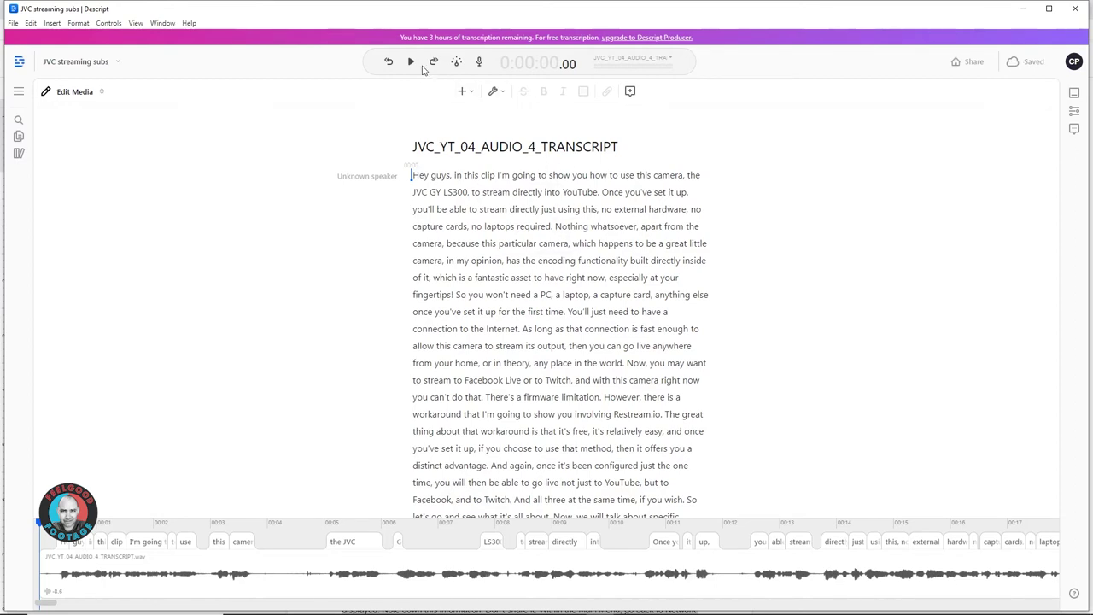
- Play the audio from the start and watch the transcript words highlight in sync
click(411, 61)
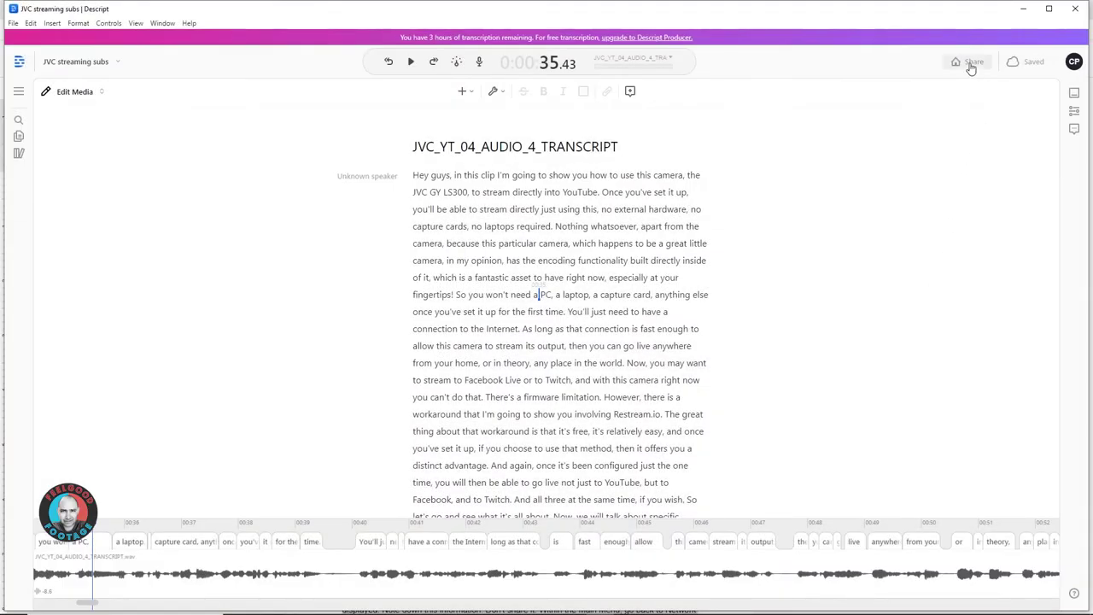
- Bring up the Subtitles export options under Share's Export tab
click(968, 61)
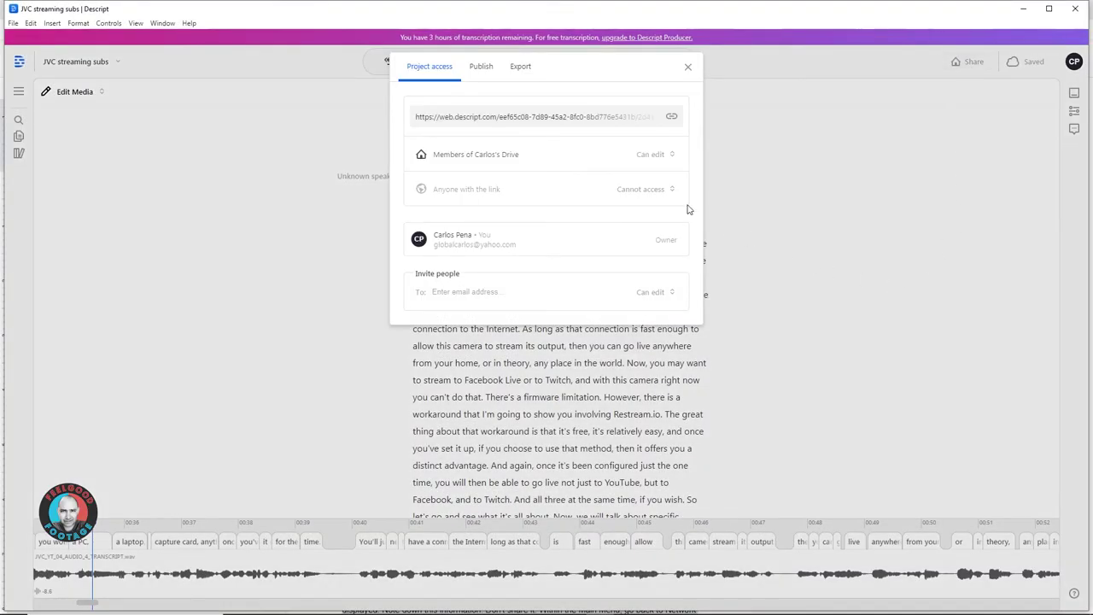
click(483, 67)
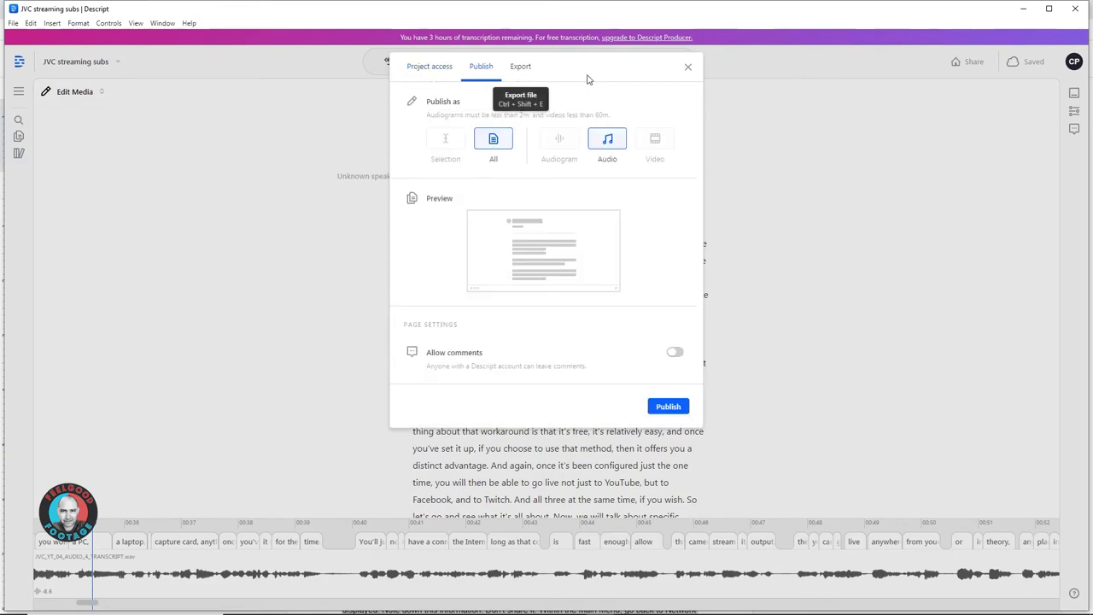
click(534, 70)
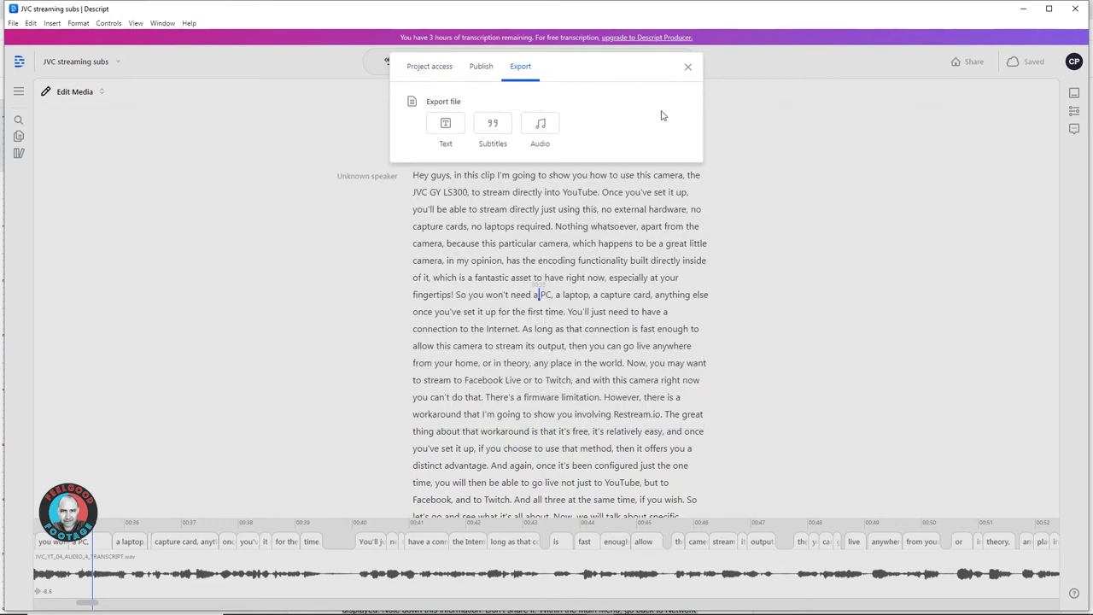
click(494, 128)
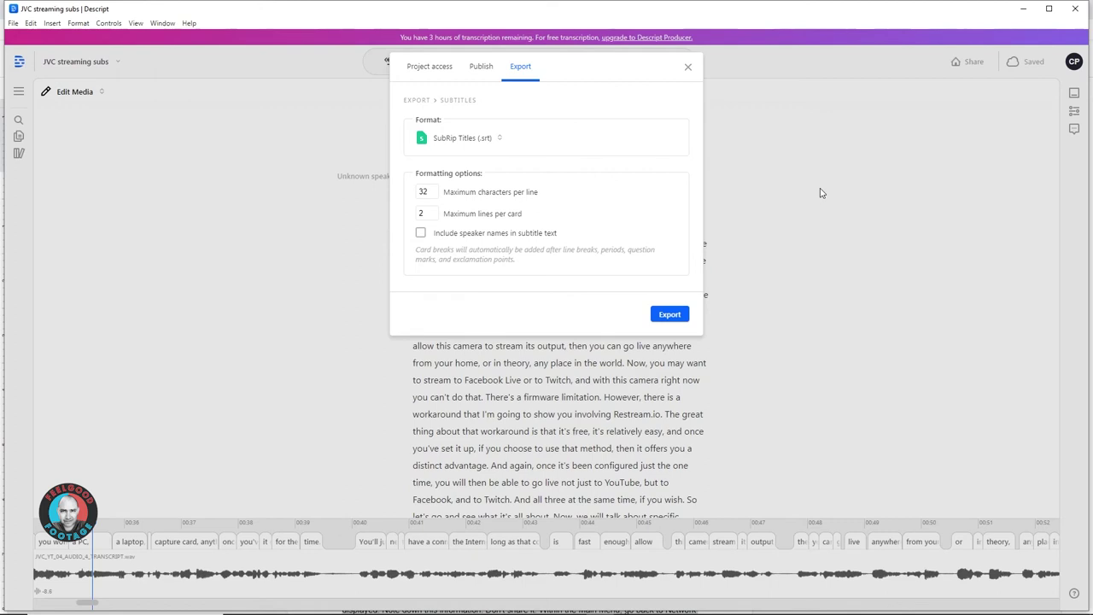
- Set Maximum characters per line back to 32 and confirm the SubRip settings
click(434, 193)
click(435, 190)
click(435, 190)
click(434, 190)
click(435, 191)
click(435, 191)
click(434, 196)
click(434, 195)
click(434, 195)
click(434, 195)
click(641, 209)
- Save the SRT subtitles to the Desktop as JVC_YT_04_AUDIO_4_TRANSCRIPT.srt, then open the file in Notepad
click(670, 319)
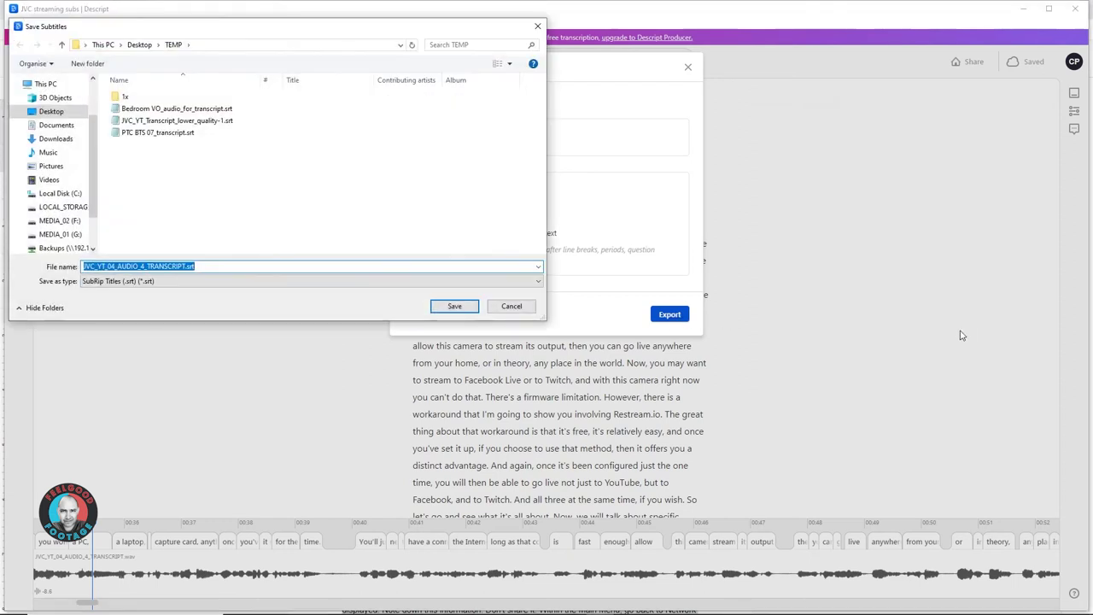
click(50, 112)
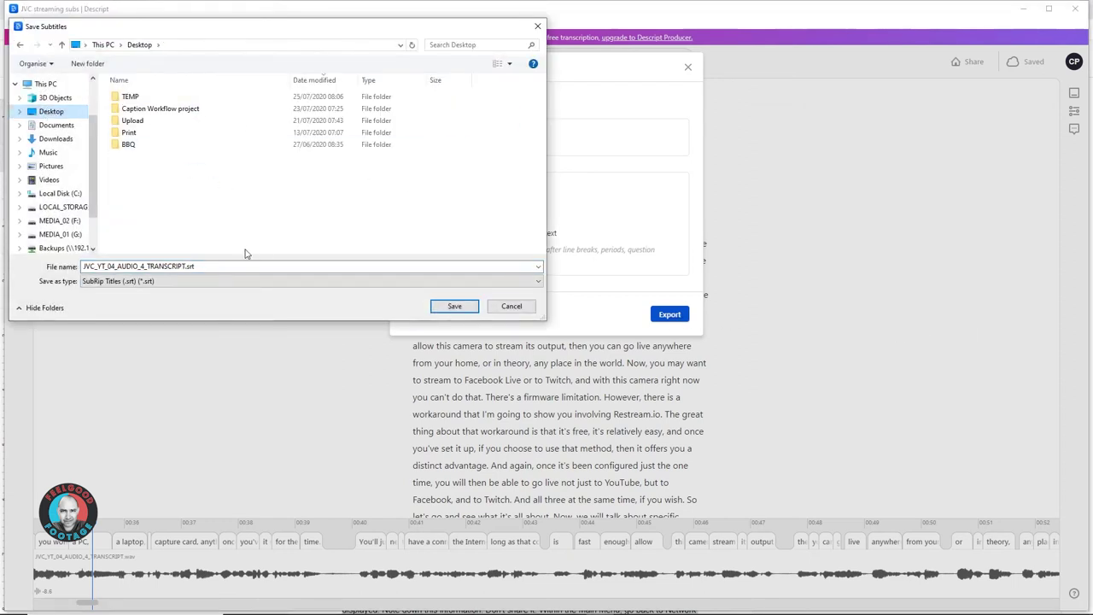
click(204, 265)
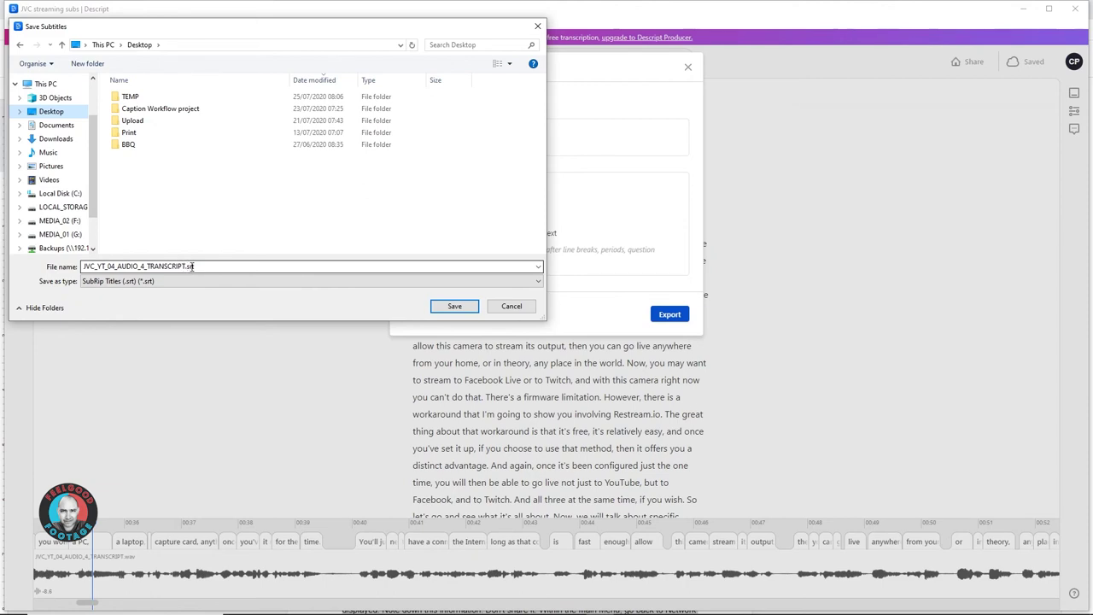
click(455, 305)
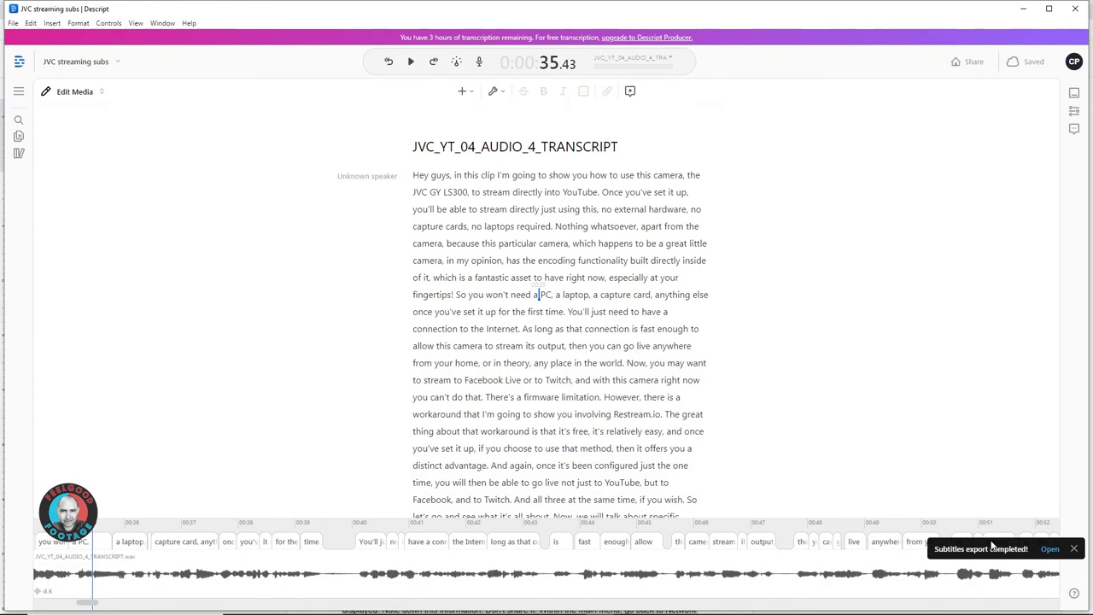
click(988, 549)
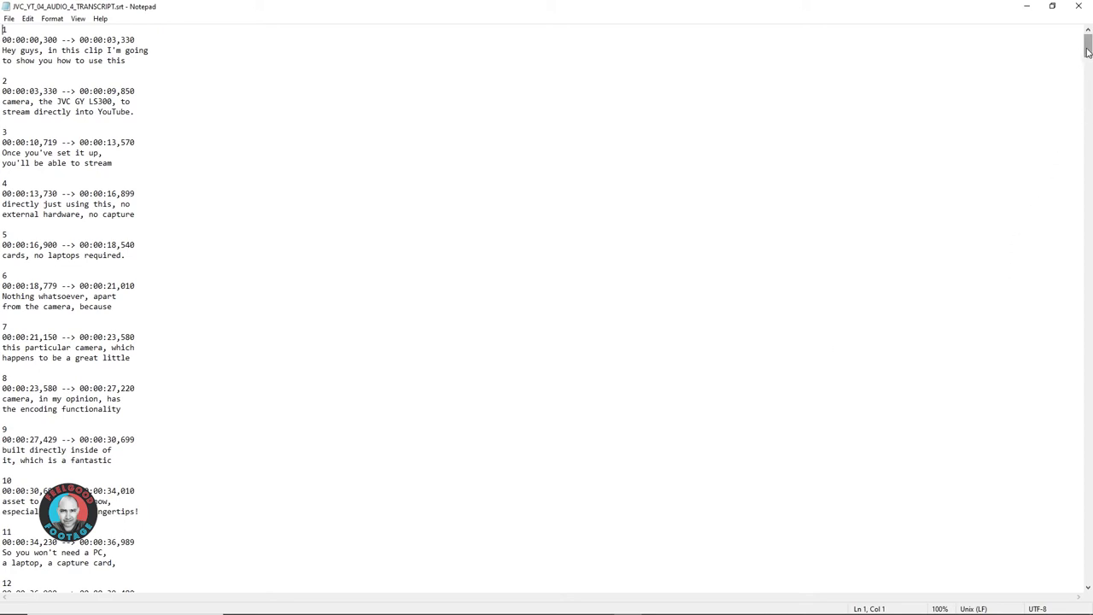
- Scroll the Notepad SRT file from the top down to subtitle 272
drag(1088, 45, 1088, 51)
mouse_move(1087, 53)
mouse_down()
mouse_move(1087, 85)
mouse_move(1078, 49)
mouse_up()
drag(1076, 43, 1088, 588)
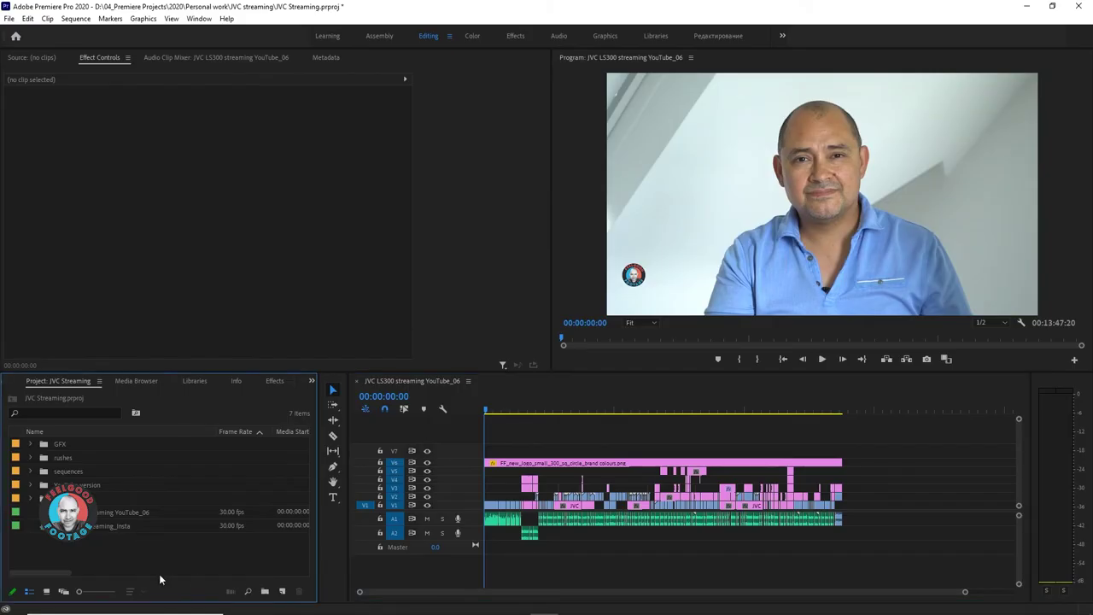
- Import JVC_YT_04_AUDIO_4_TRANSCRIPT.srt into the Premiere Pro project
key(ctrl+i)
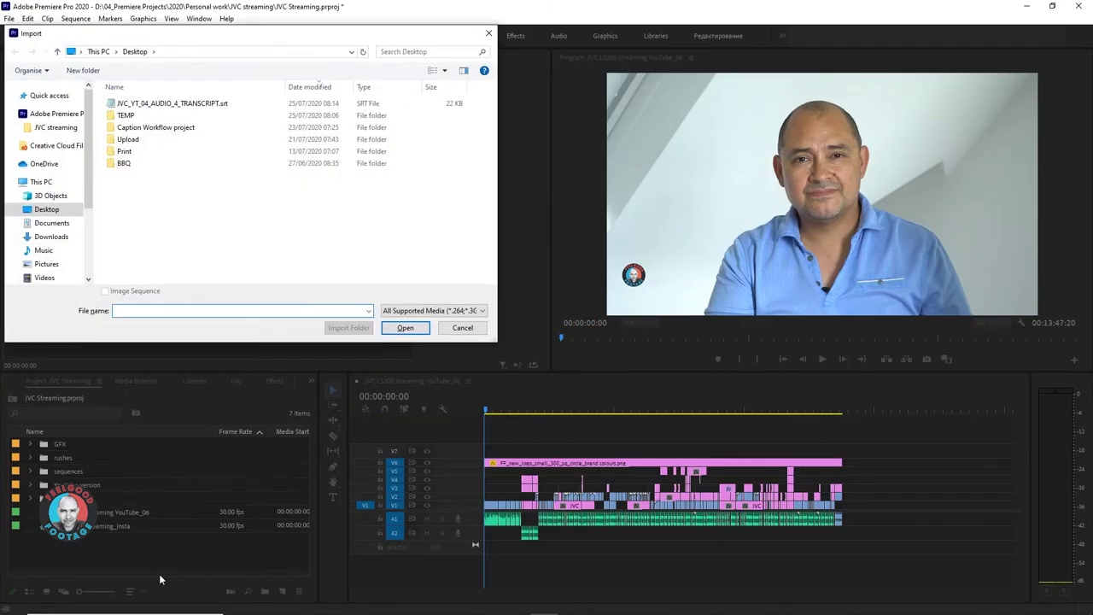
click(200, 103)
click(409, 328)
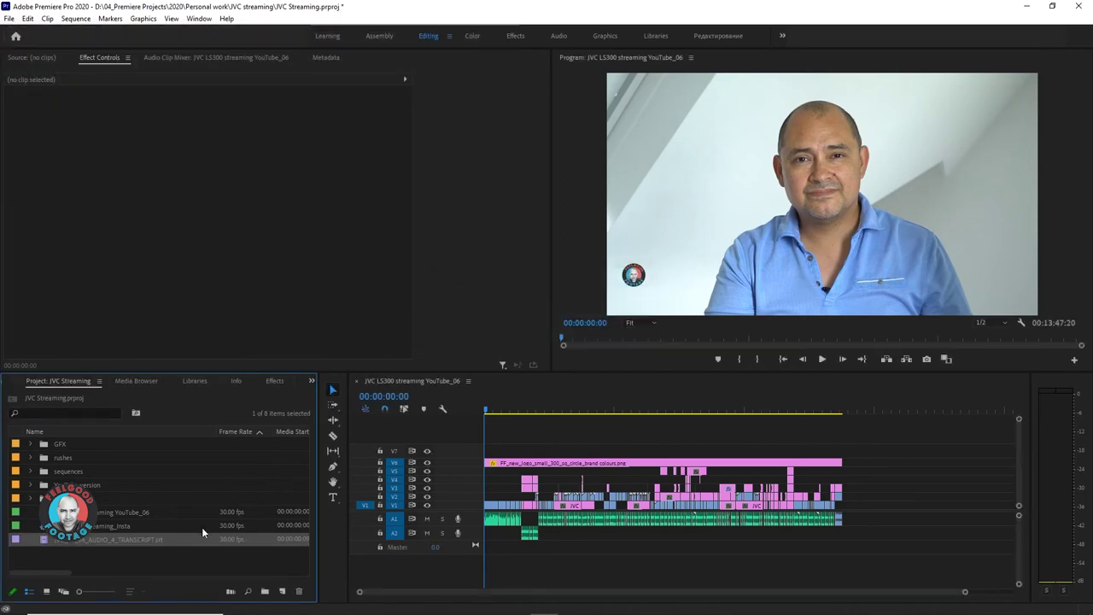
- Place the SRT captions on the timeline above V6 and play the sequence
click(179, 562)
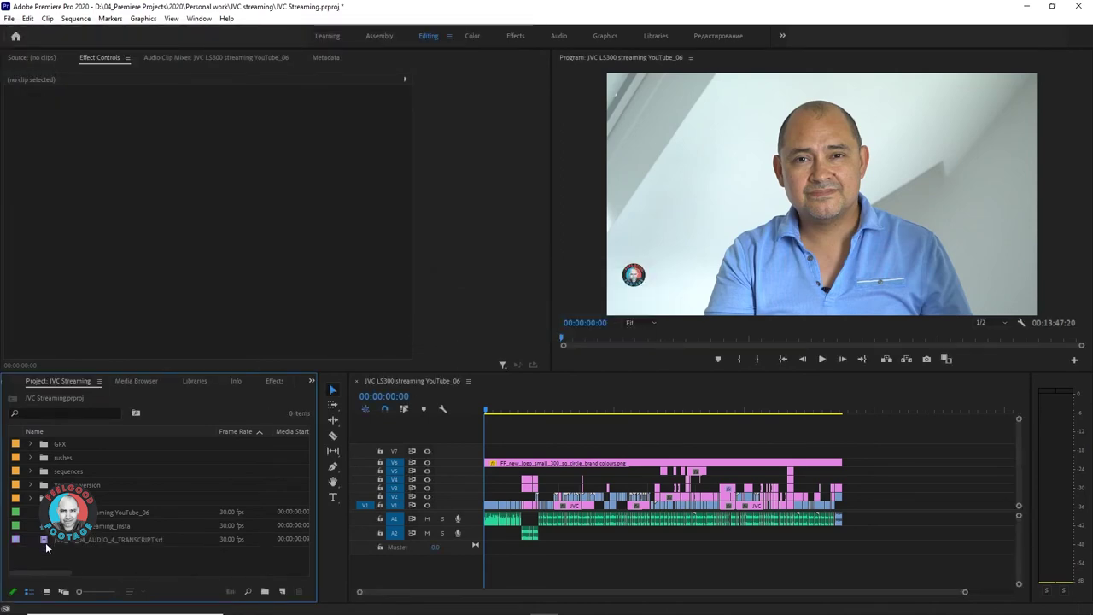
drag(45, 542, 491, 452)
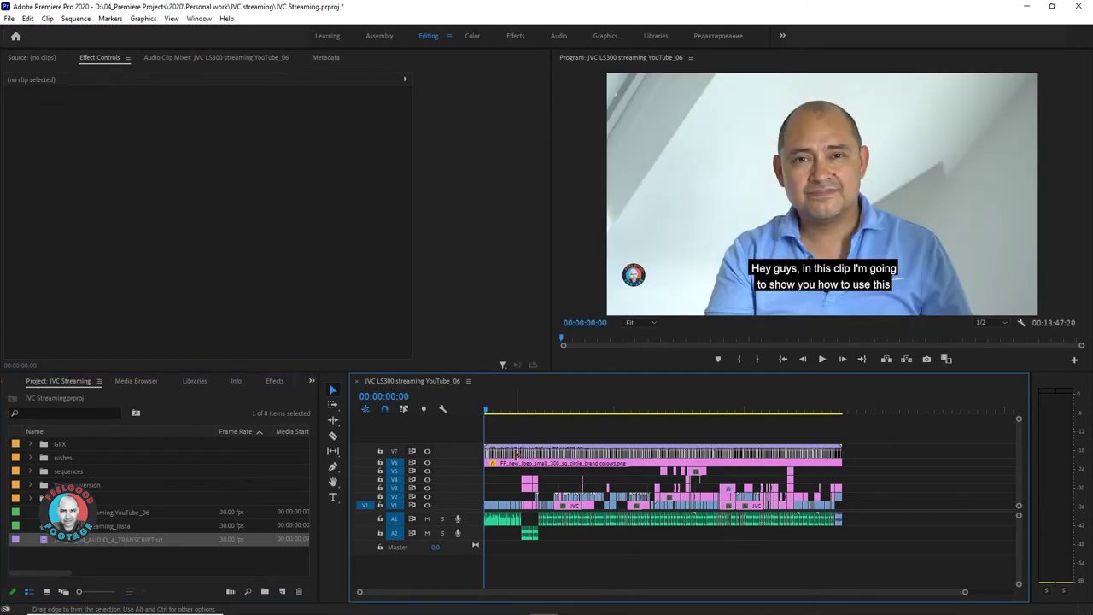
key(space)
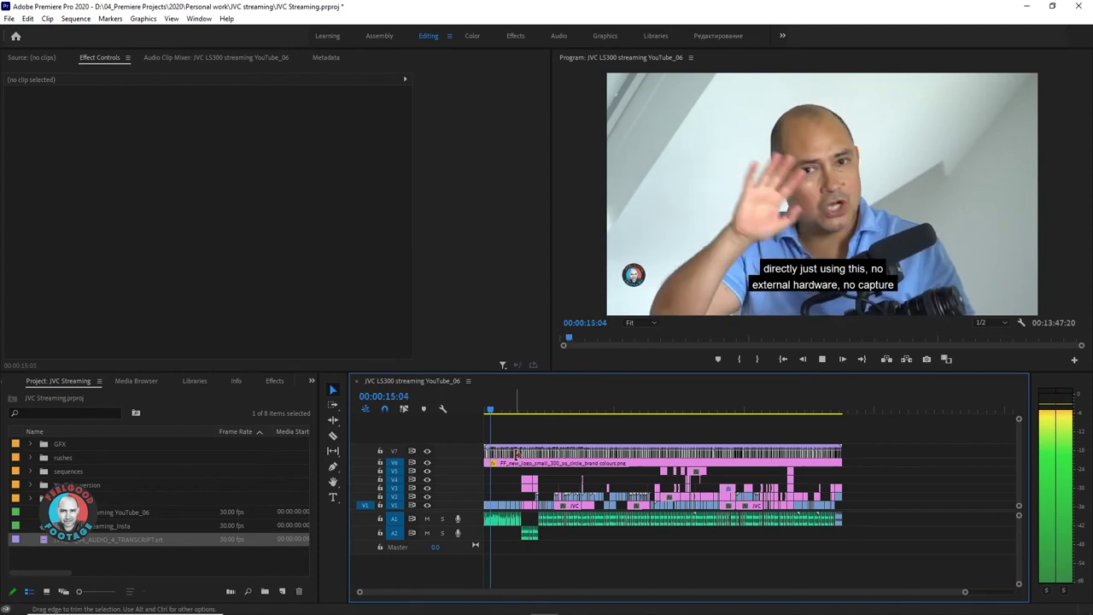
- Check captions during playback around 00:09:18, 00:13:27 and 00:04:41
click(726, 412)
key(space)
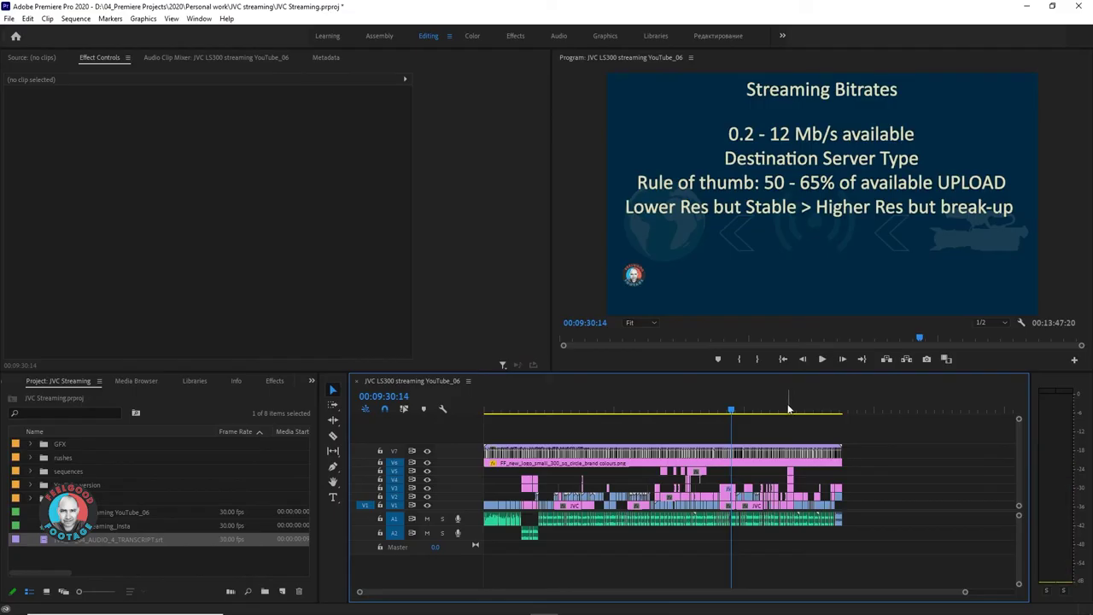
click(822, 412)
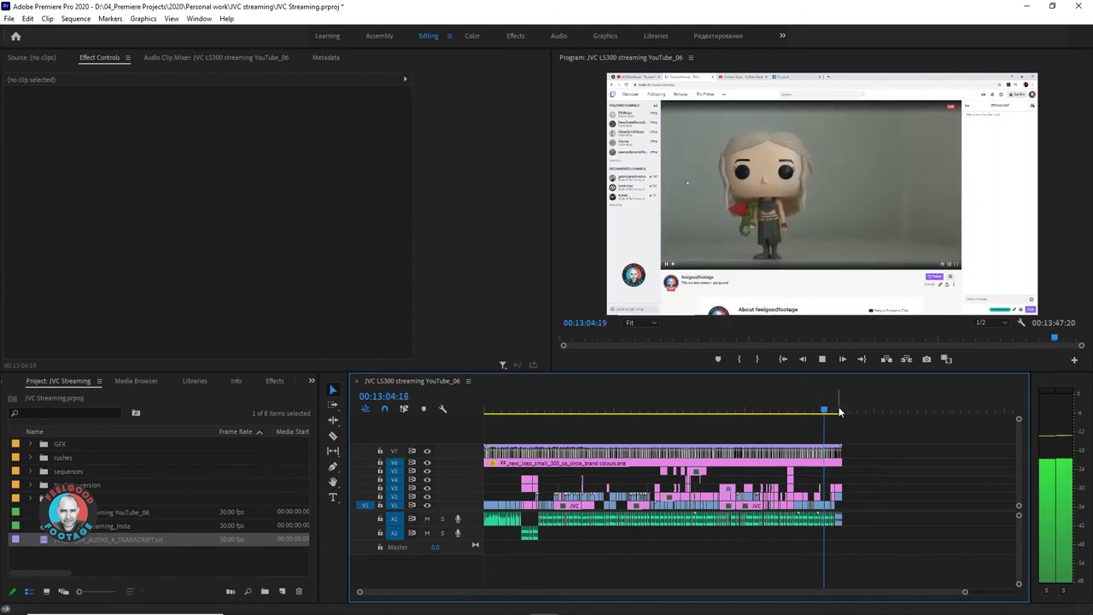
click(835, 411)
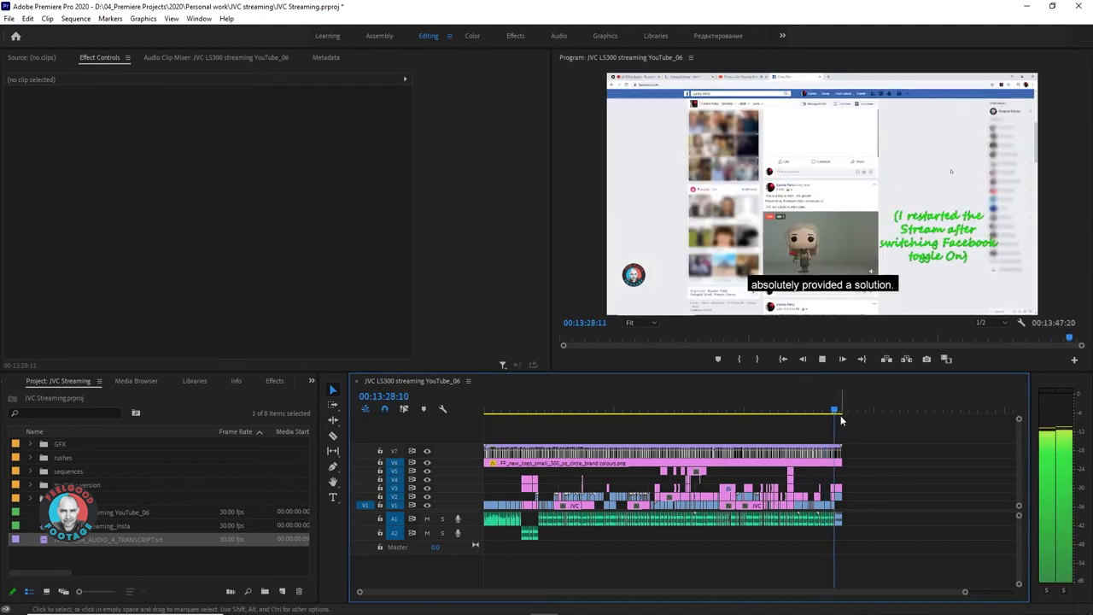
drag(833, 412, 606, 412)
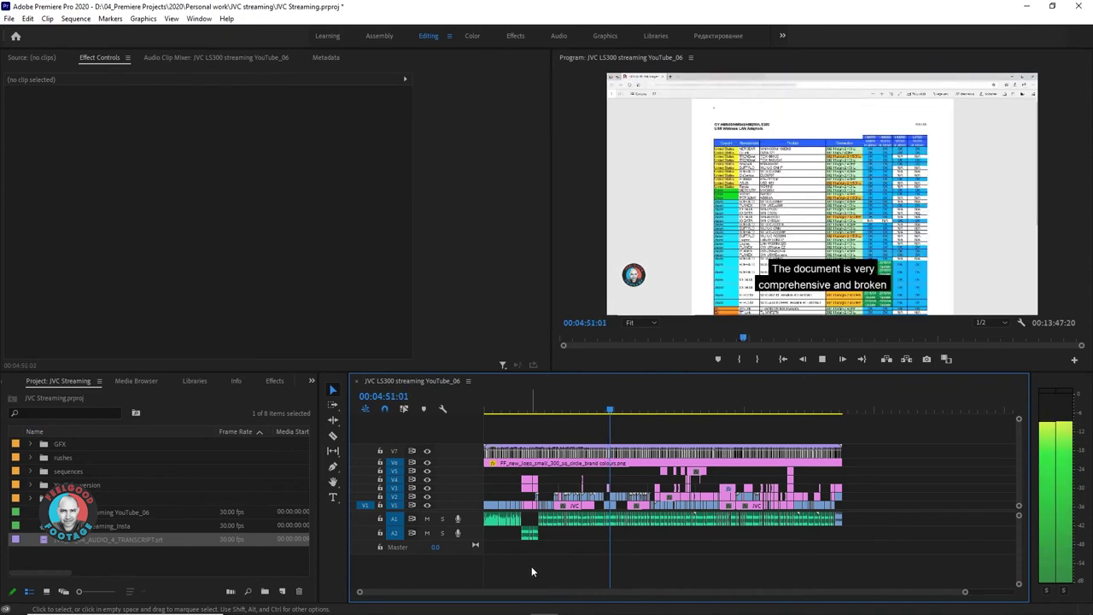
key(space)
- Zoom the timeline and open the caption track's text in the Captions panel
mouse_move(533, 614)
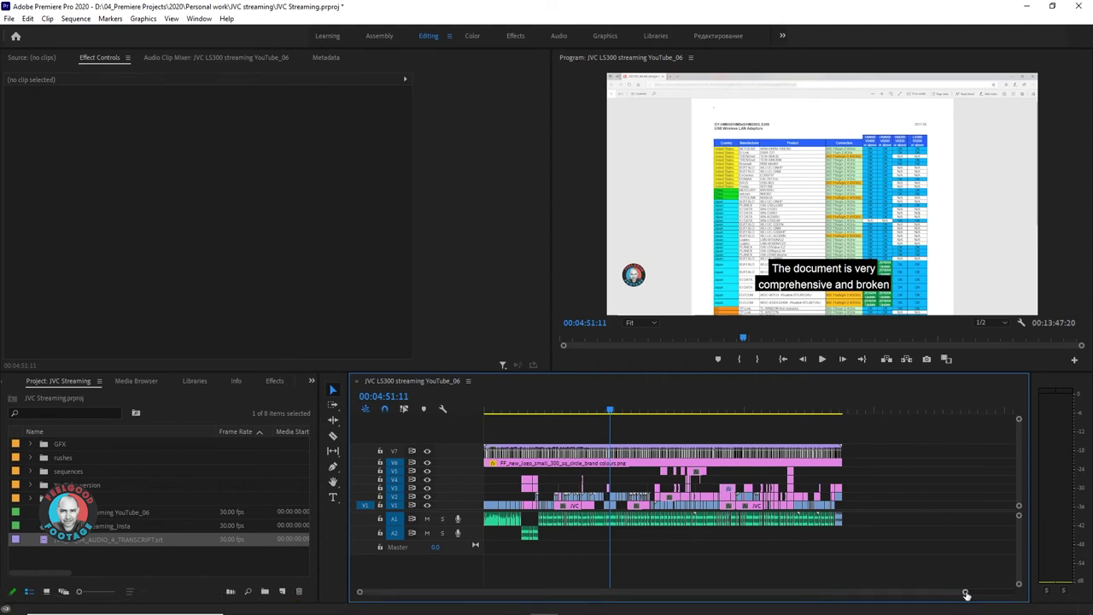
drag(965, 591, 648, 587)
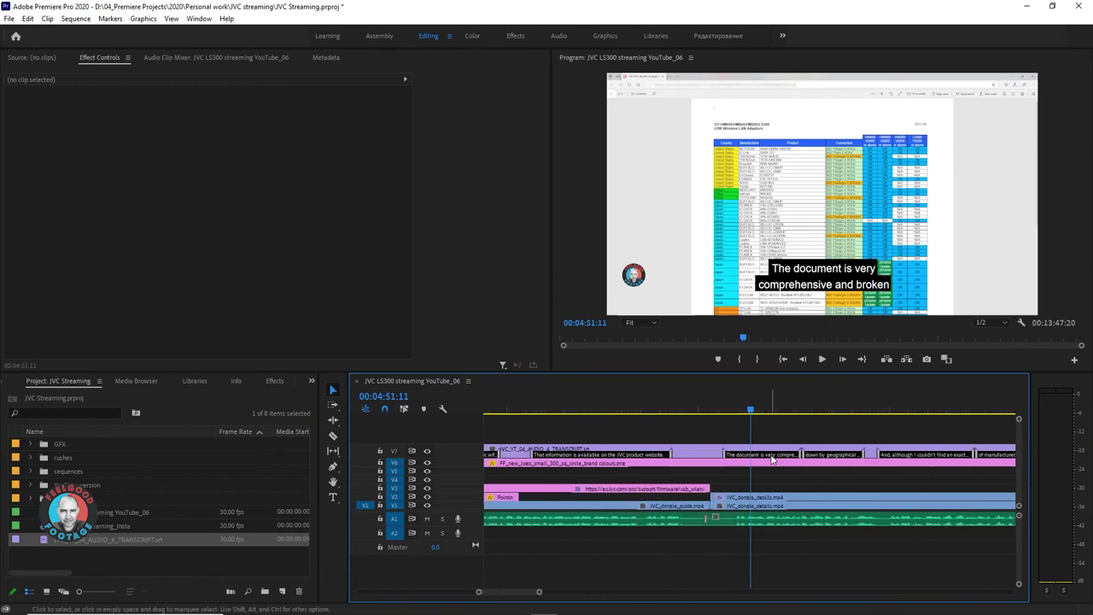
double_click(771, 459)
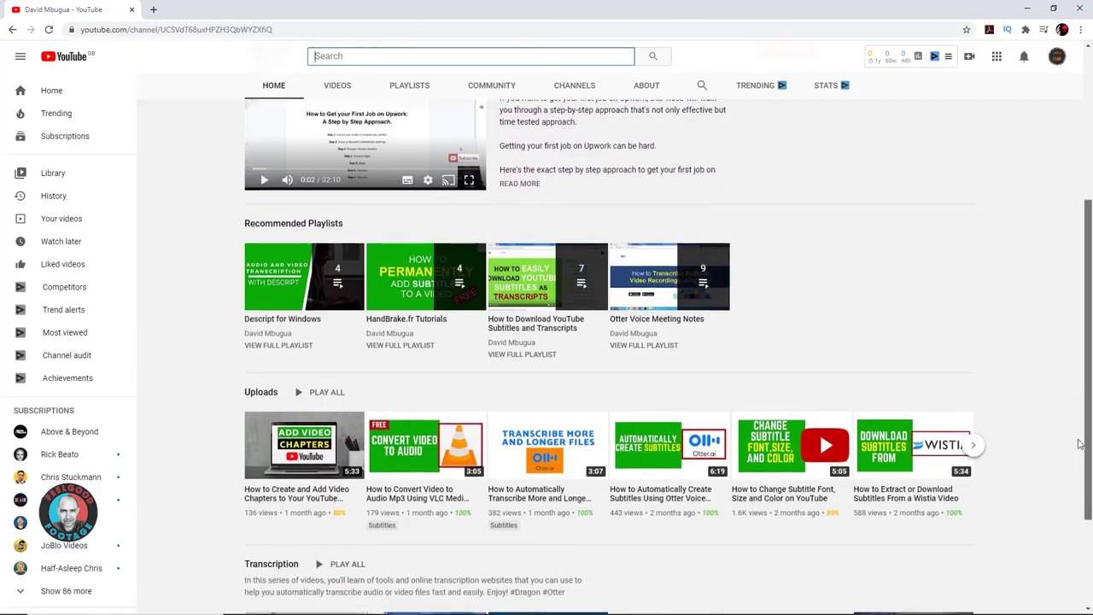
- Scroll the Freelancer Insights channel page down to the Transcription playlist
scroll(1071, 486, down, 1)
scroll(1071, 487, down, 1)
scroll(1071, 486, down, 1)
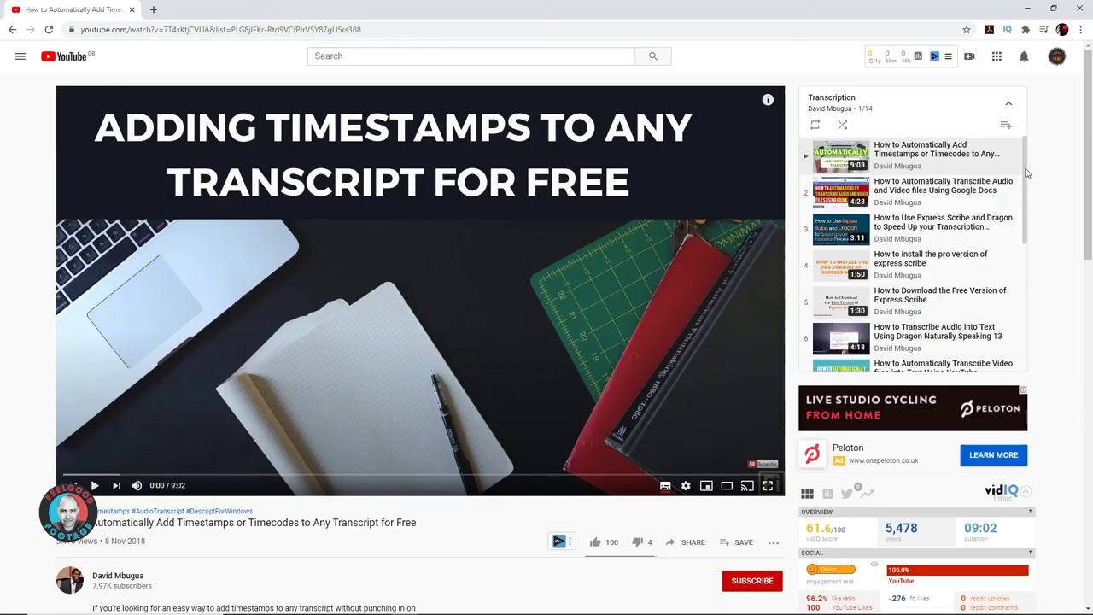
drag(1027, 173, 1019, 195)
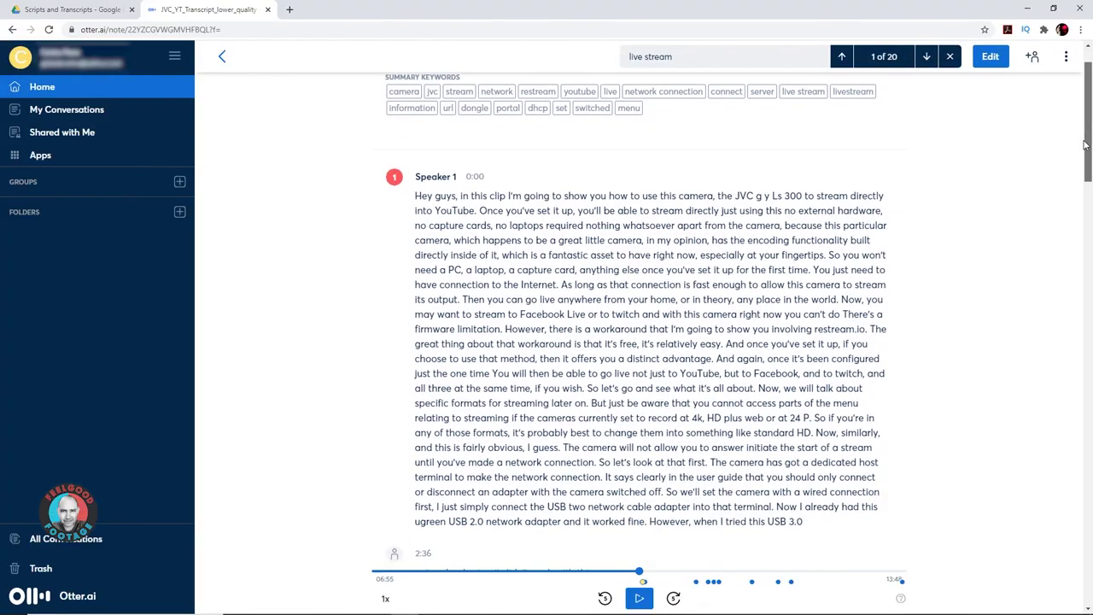
drag(1082, 145, 1081, 158)
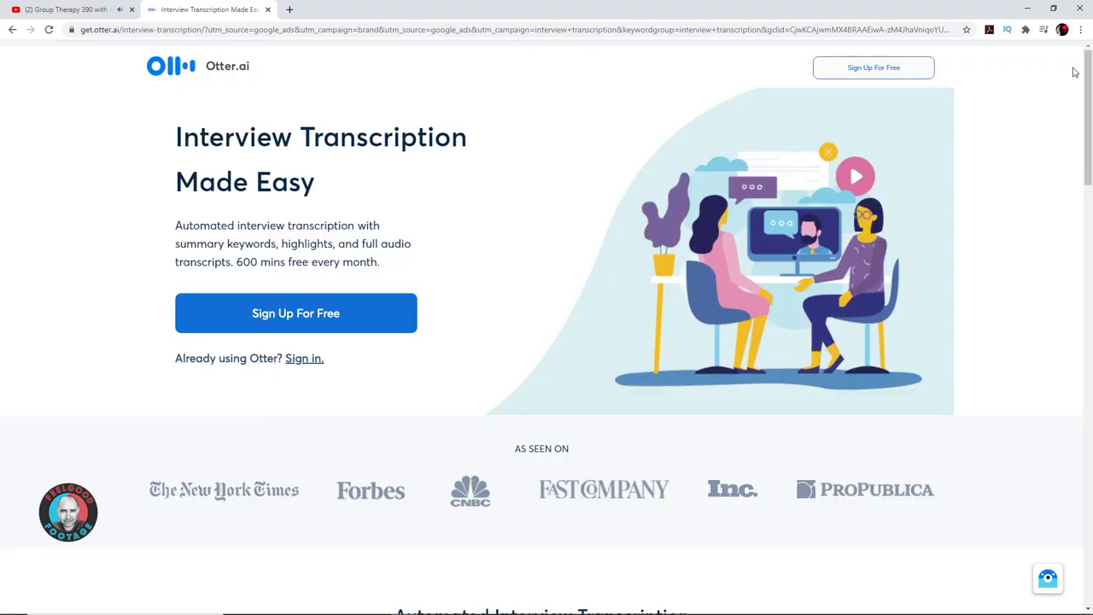
scroll(1074, 71, down, 15)
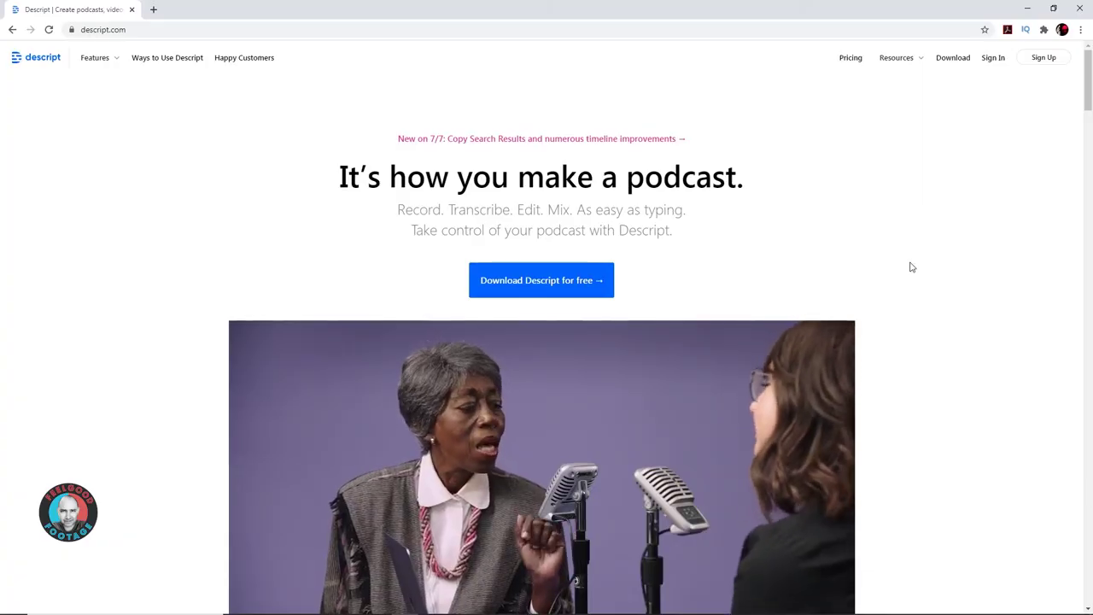
- Scroll descript.com past the podcast headline to the Audio demo video
drag(1087, 88, 1081, 144)
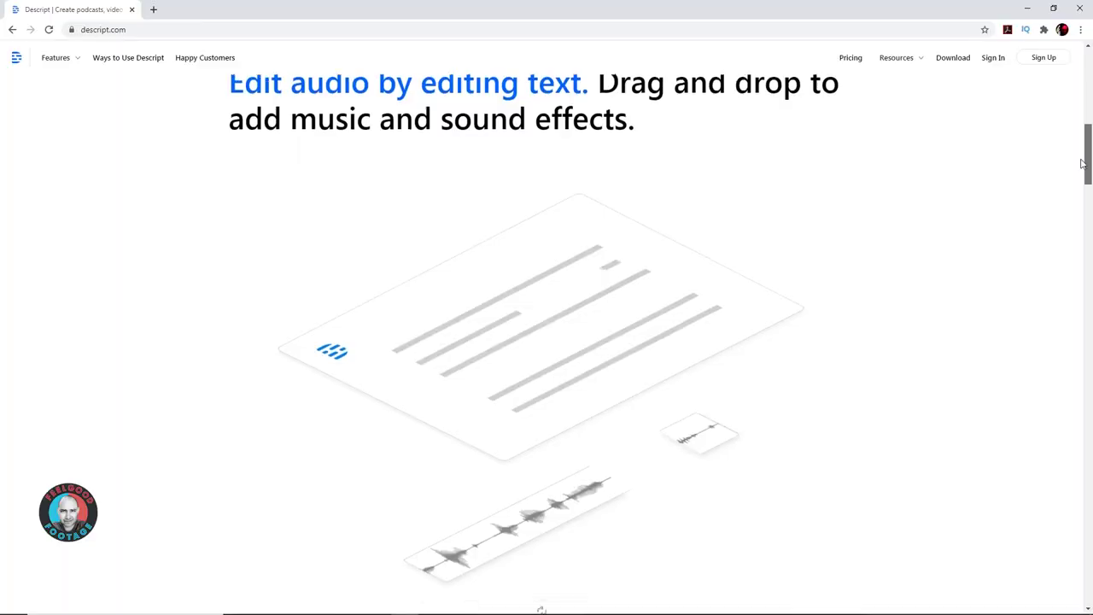
- Scroll the descript.com/transcription page to show its speech.wav transcript demo
drag(1079, 162, 1054, 281)
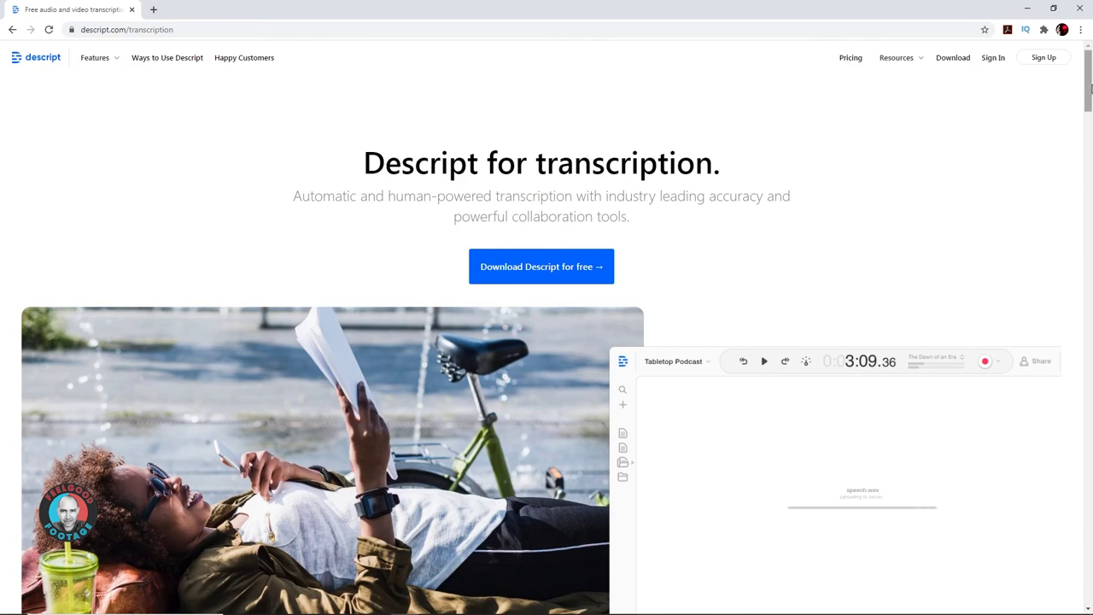
- Scroll to 'Already have an accurate transcription?' covering free import and DOC, RTF, SRT, VTT export
drag(1090, 86, 1083, 249)
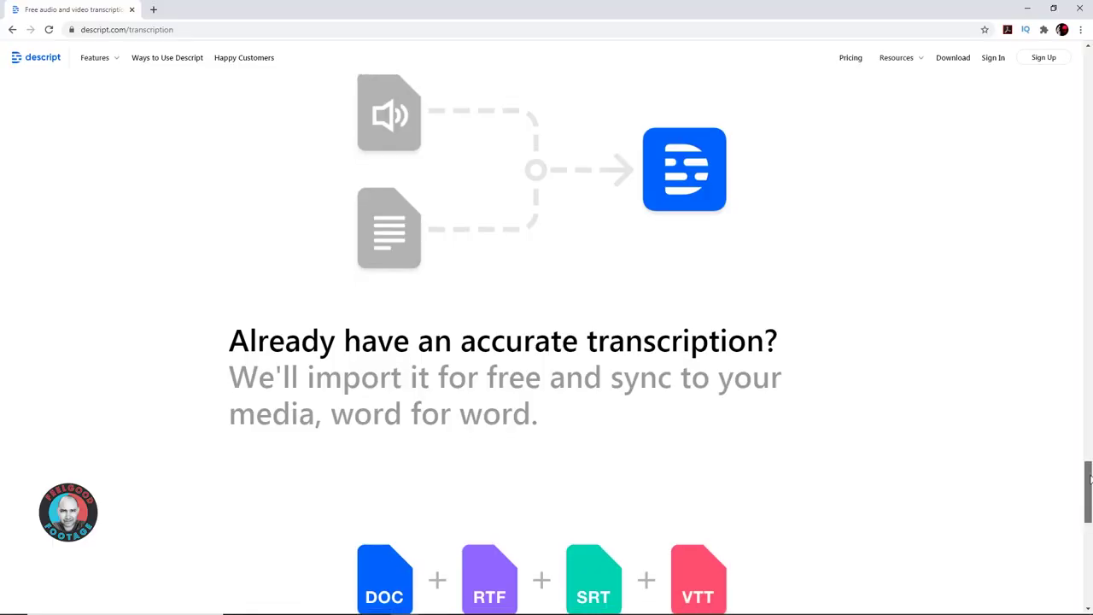
drag(1089, 480, 1088, 513)
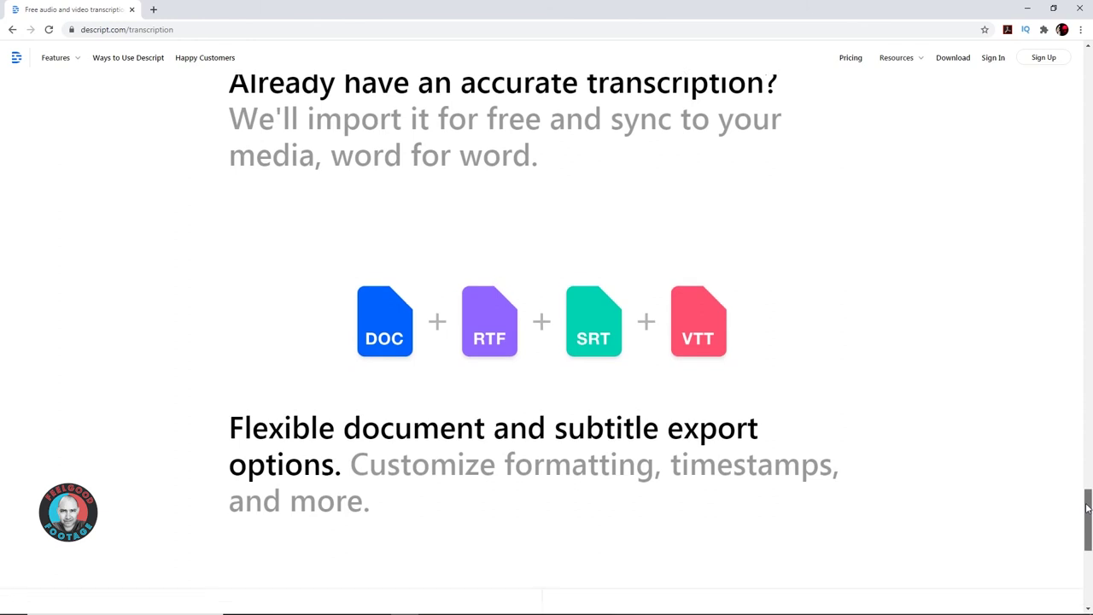